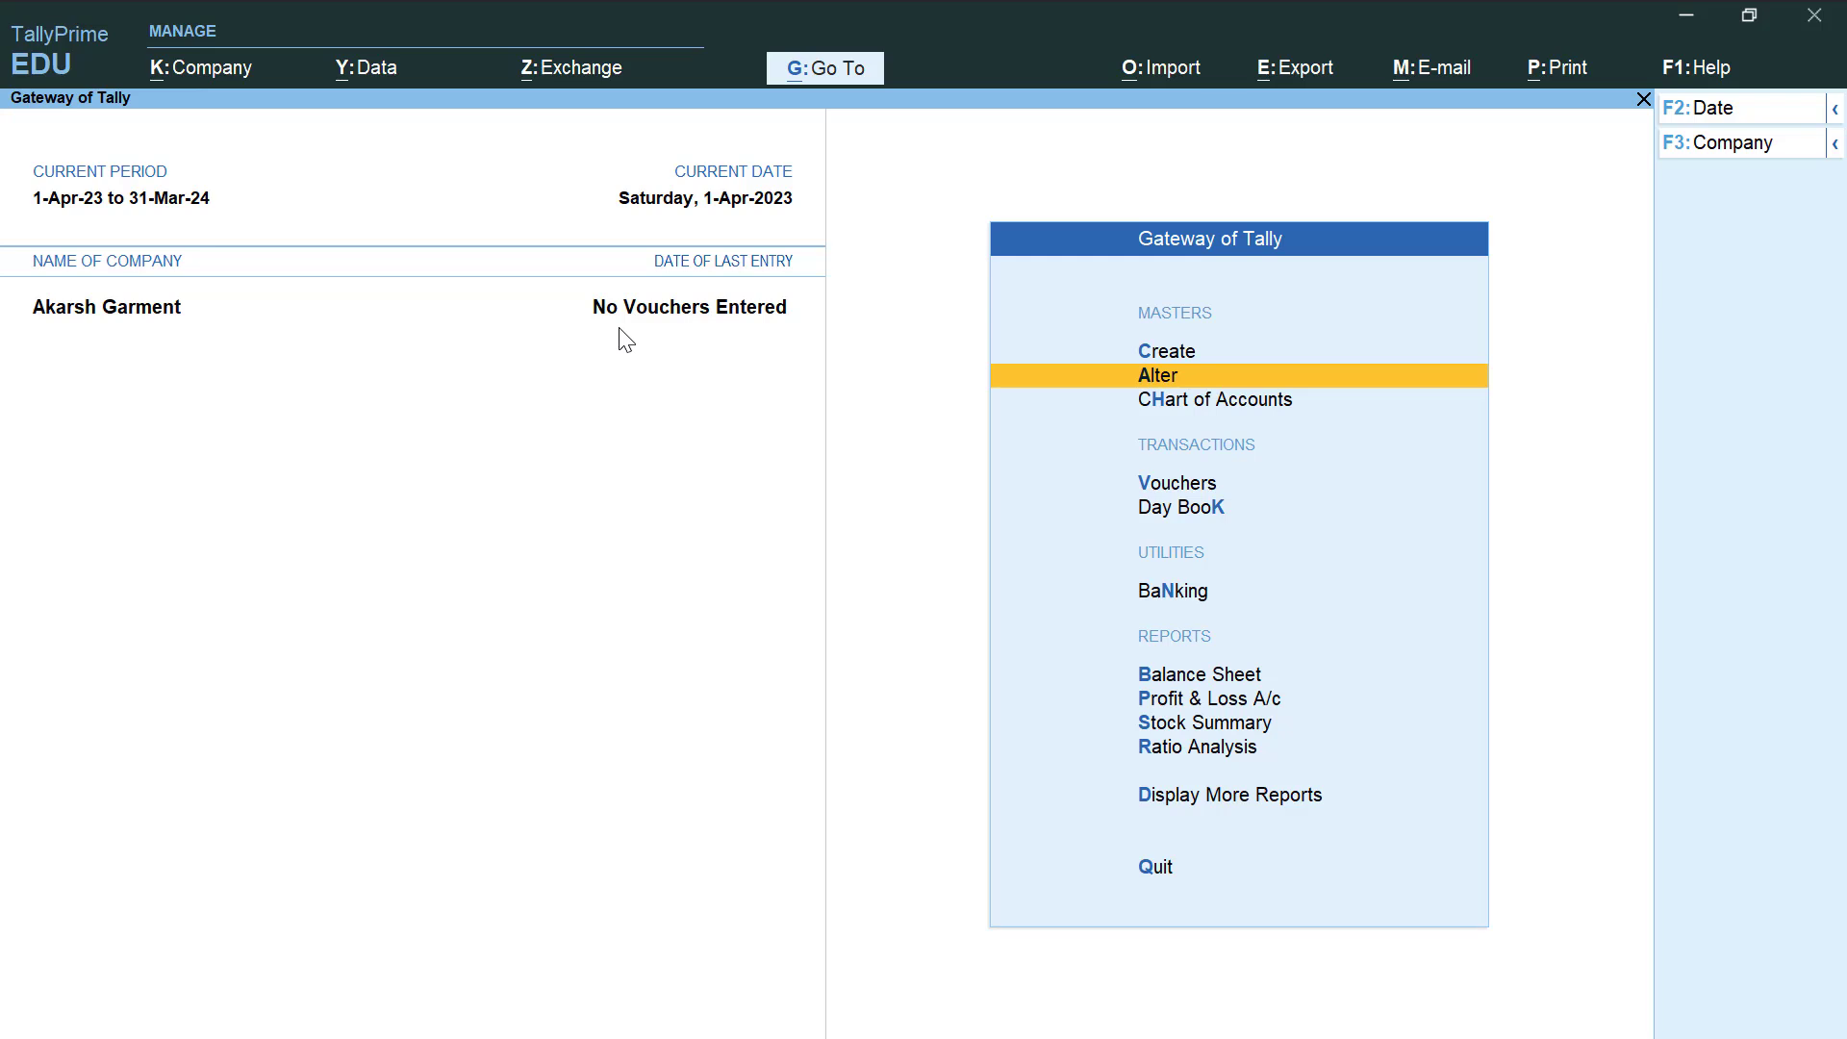
Step: View the list of existing stock items under master alteration, then return to the Gateway of Tally
{"action": "key", "text": "Return"}
{"action": "key", "text": "Down"}
{"action": "key", "text": "Down"}
{"action": "key", "text": "Down"}
{"action": "key", "text": "Down"}
{"action": "key", "text": "Down"}
{"action": "key", "text": "Down"}
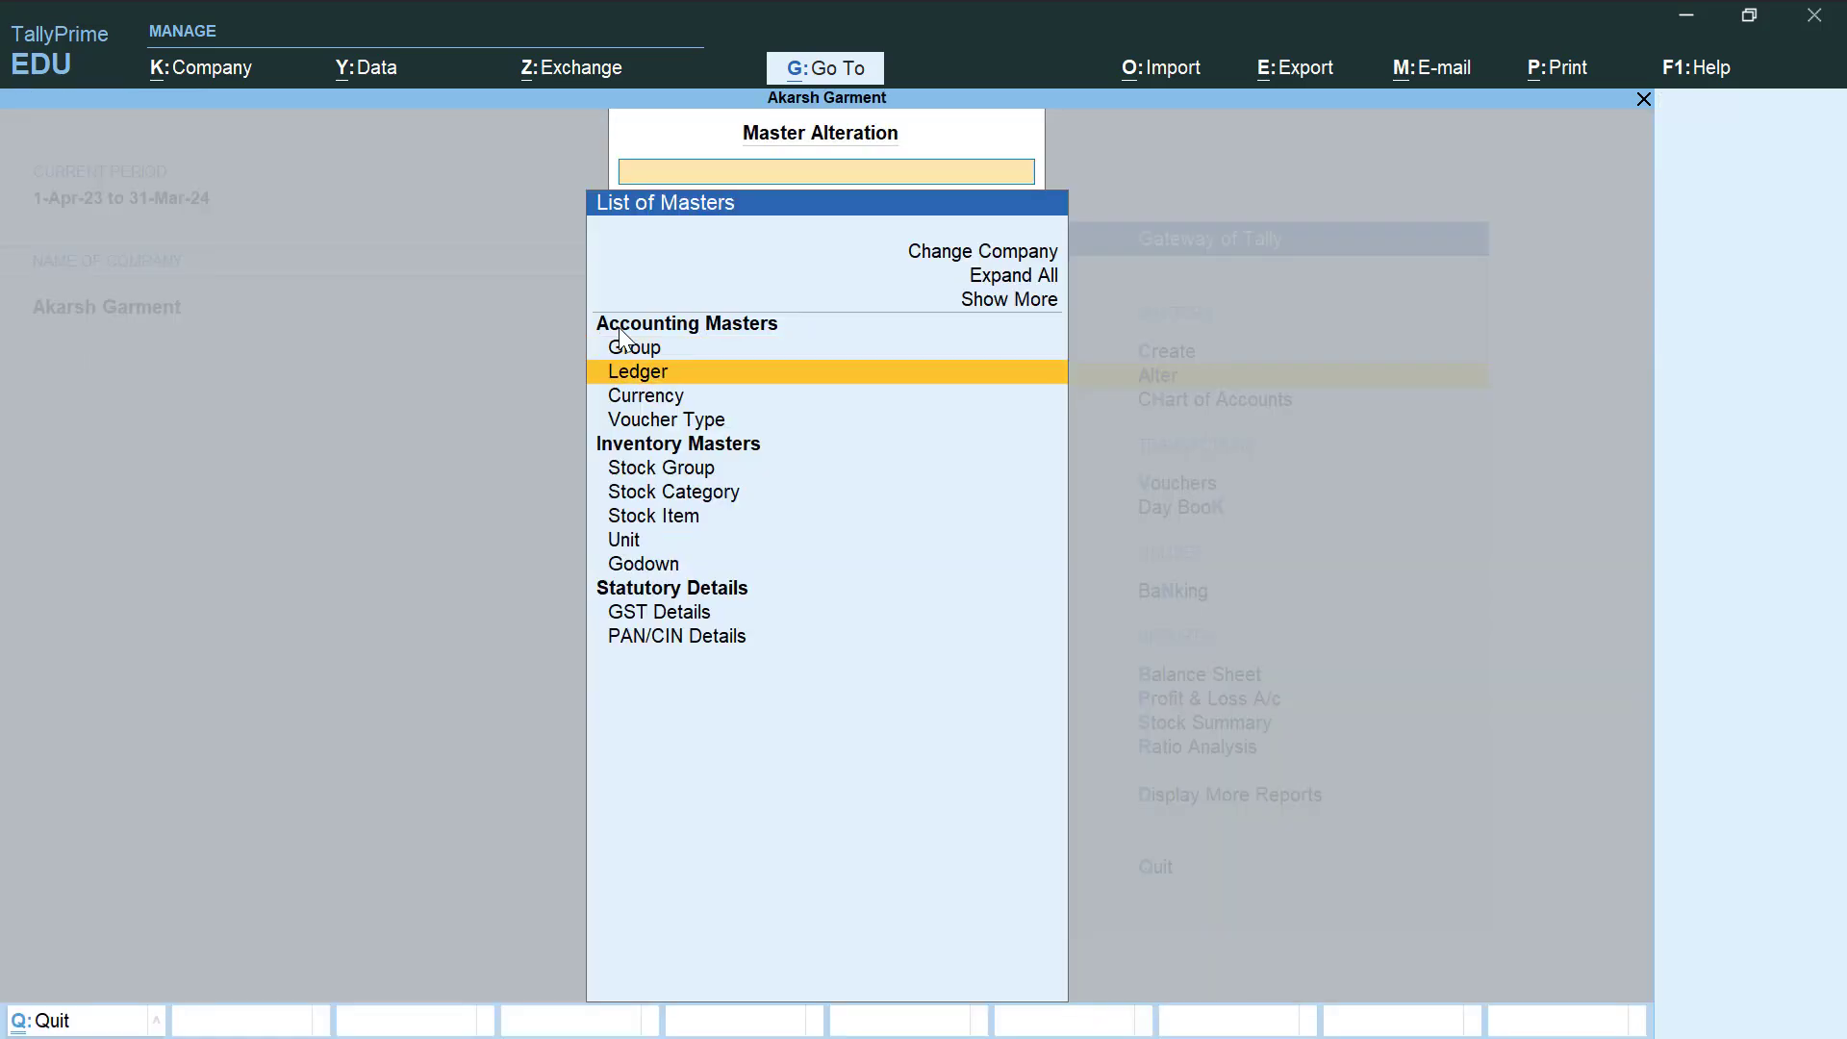
{"action": "key", "text": "Return"}
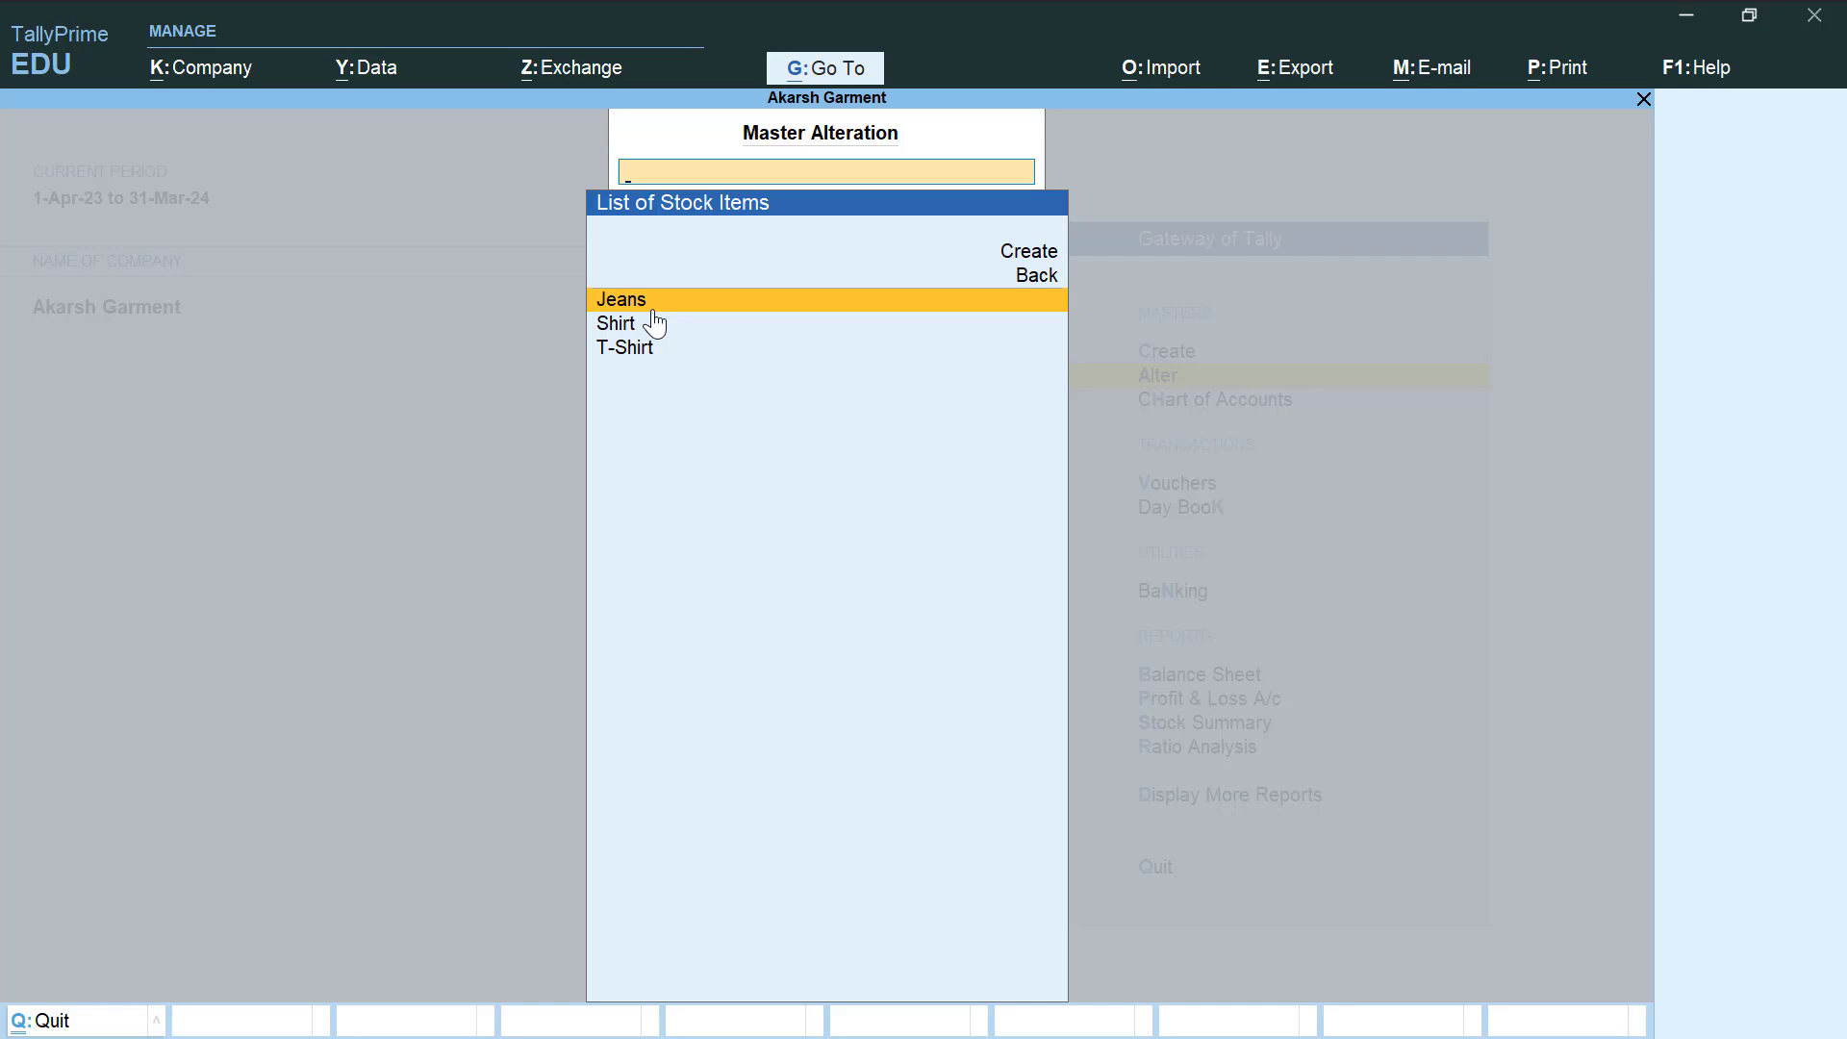
{"action": "key", "text": "Escape"}
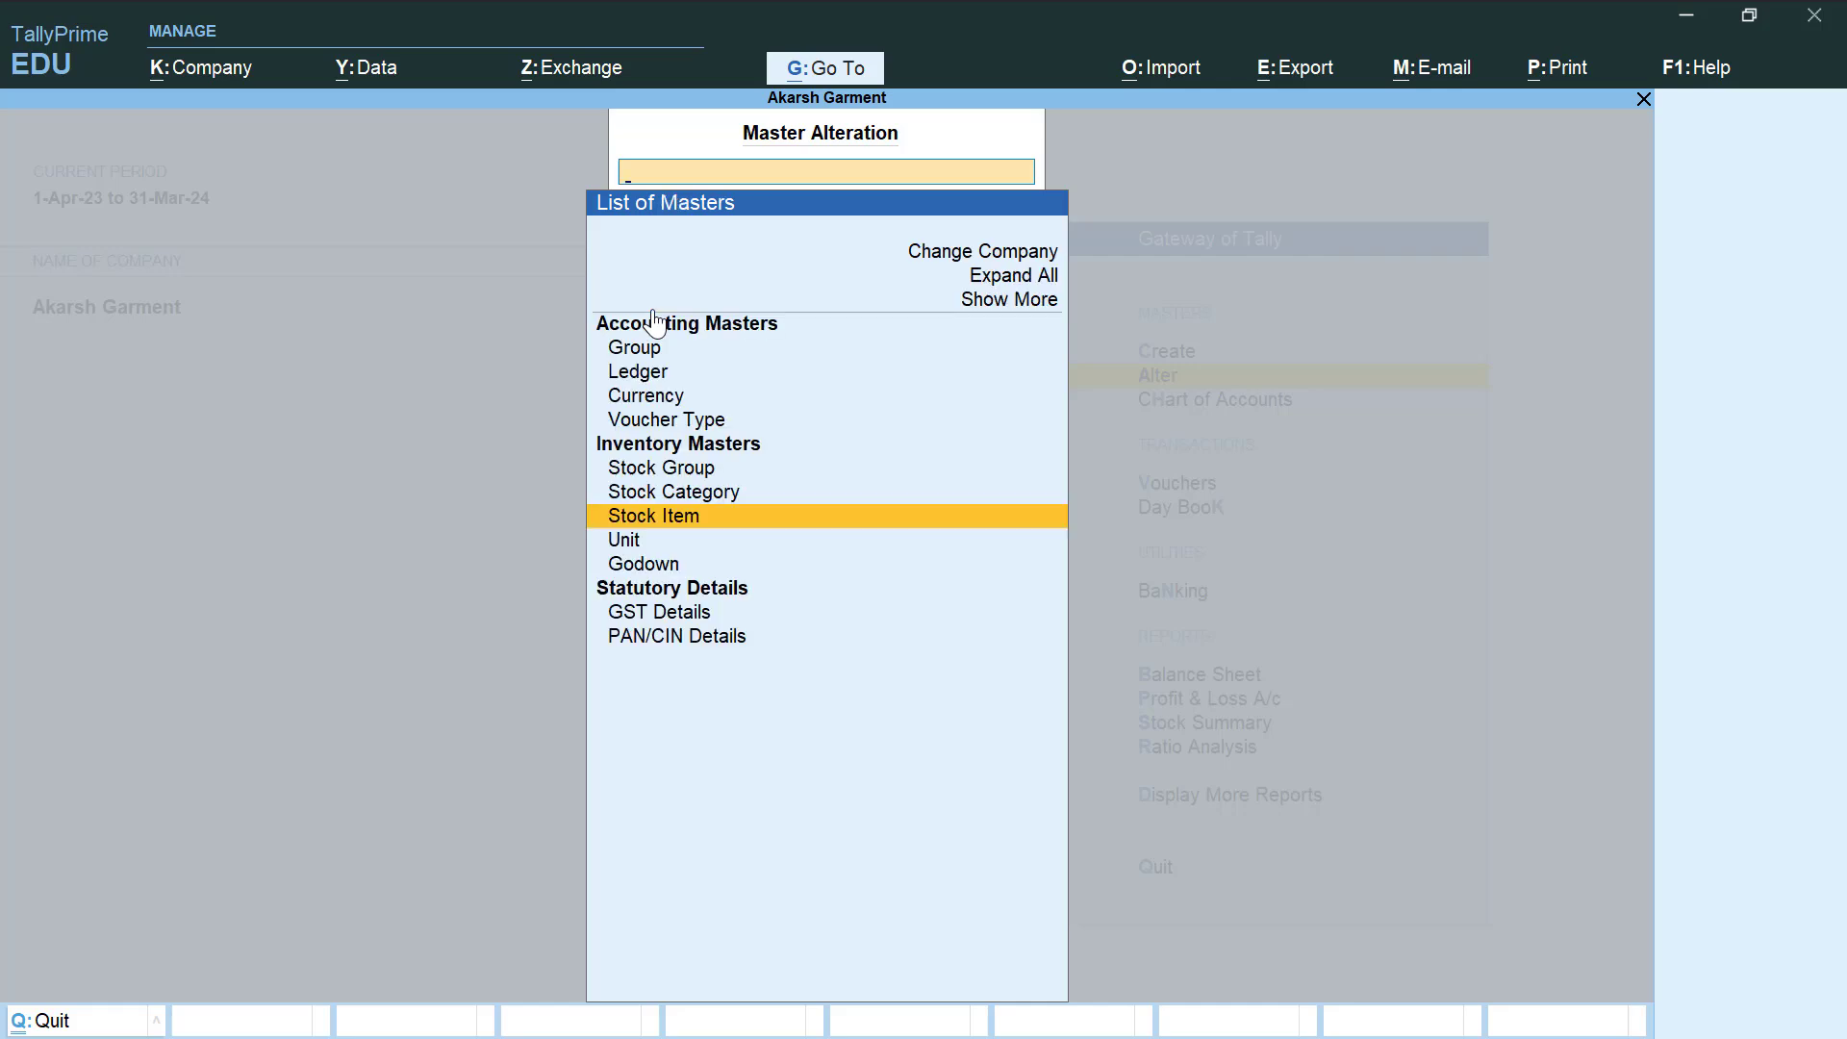
{"action": "key", "text": "Escape"}
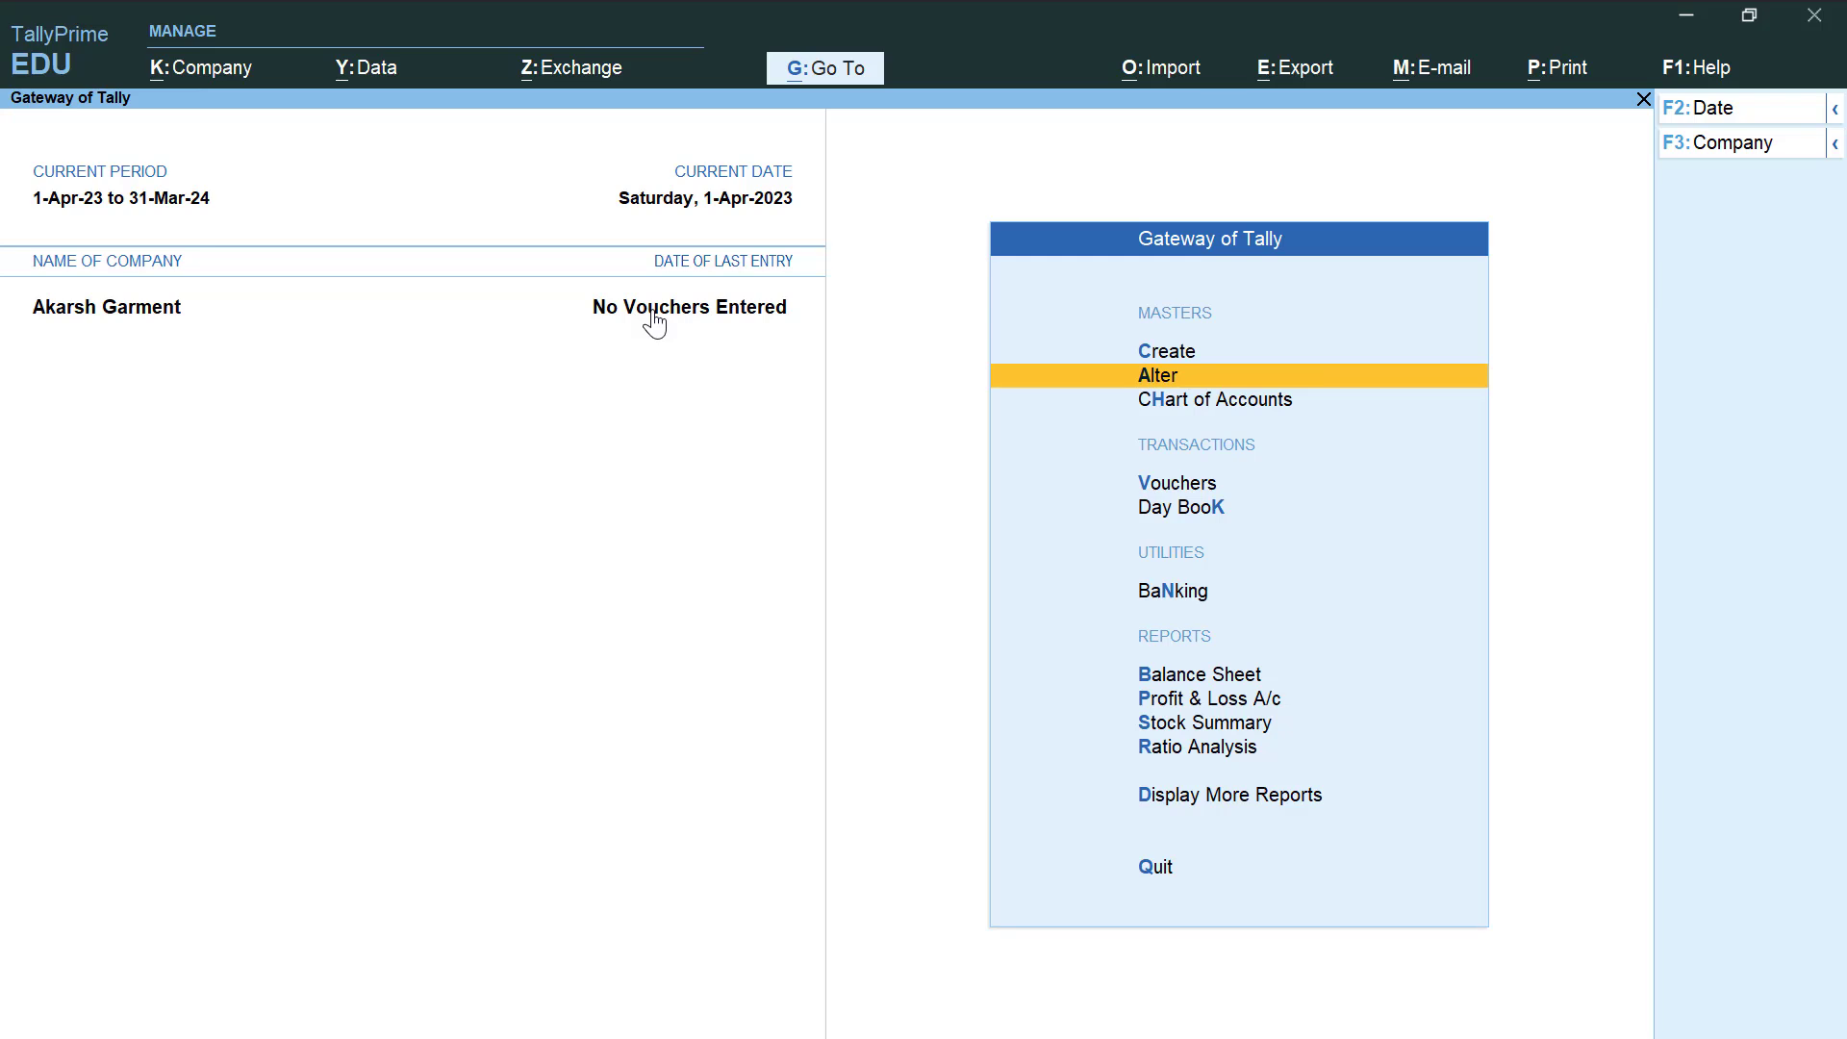
Step: Start a new ledger named "Sale 5%" under Sales Accounts, with the type of ledger Not Applicable
{"action": "key", "text": "Up"}
{"action": "key", "text": "Return"}
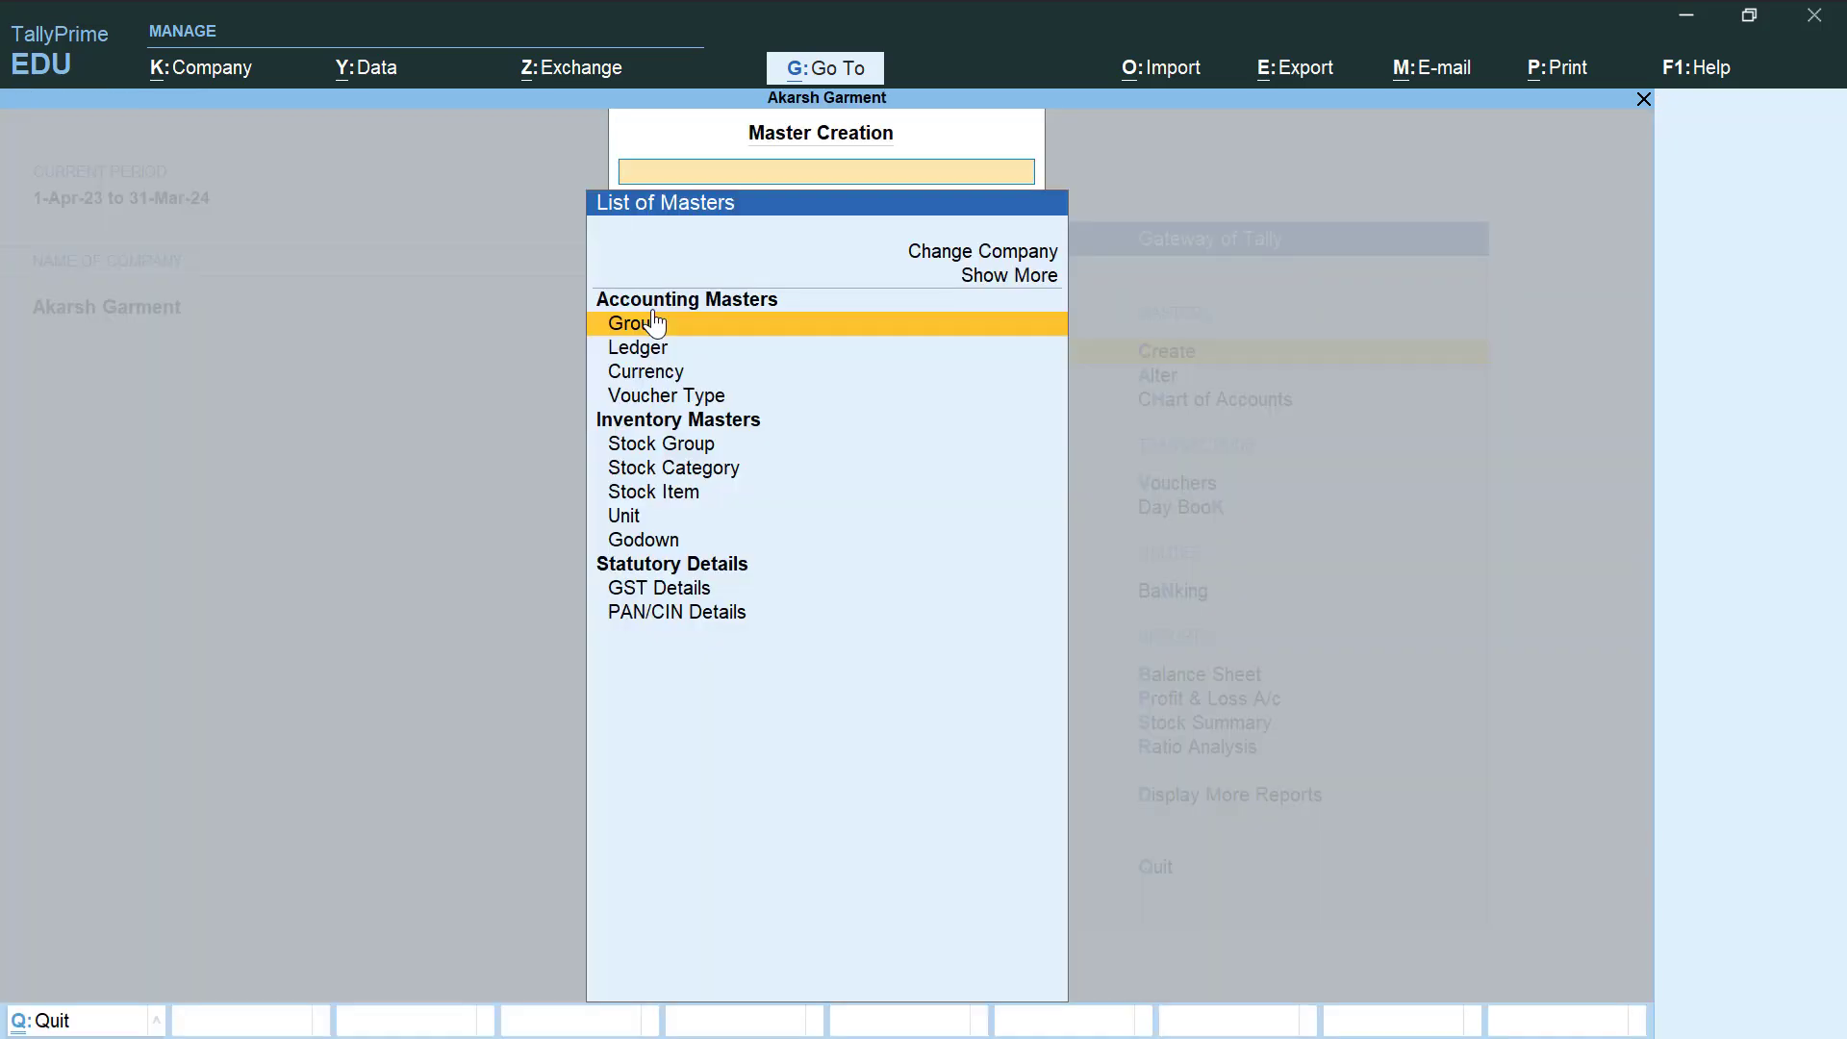
{"action": "key", "text": "Down"}
{"action": "key", "text": "Return"}
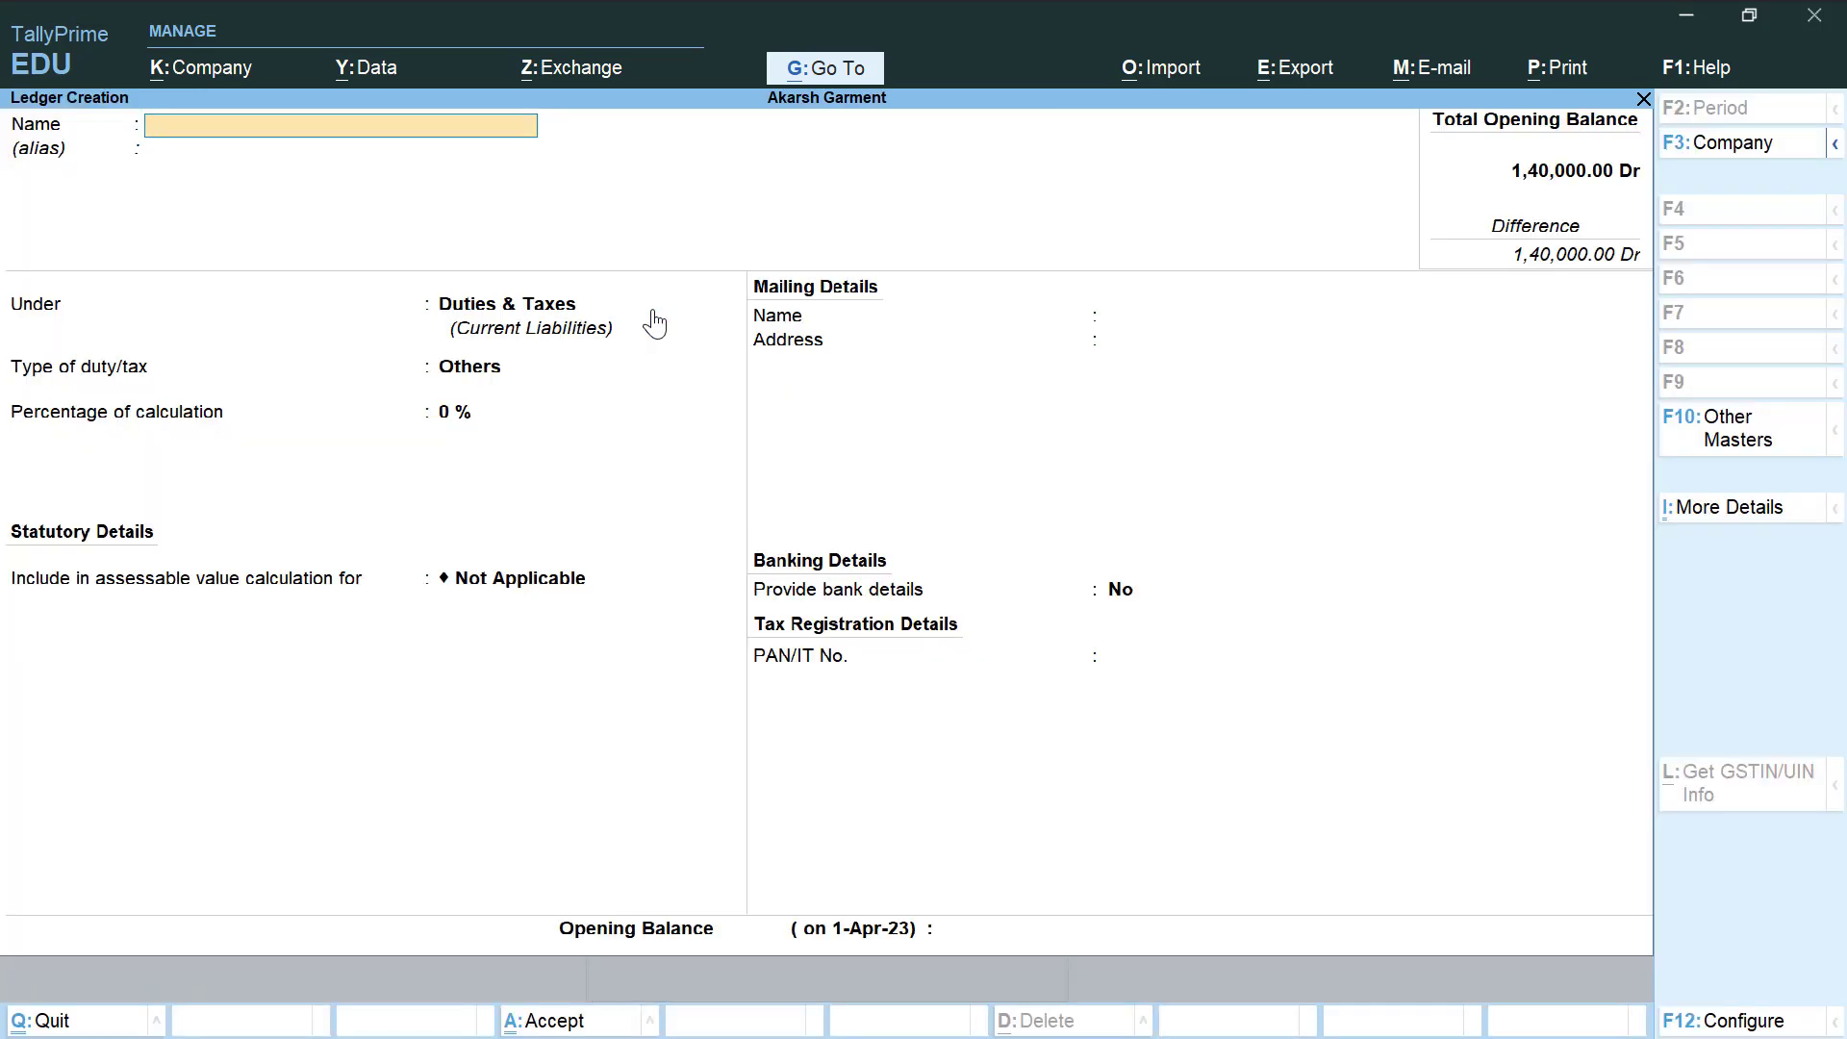
{"action": "type", "text": "Sale 5%"}
{"action": "key", "text": "Return"}
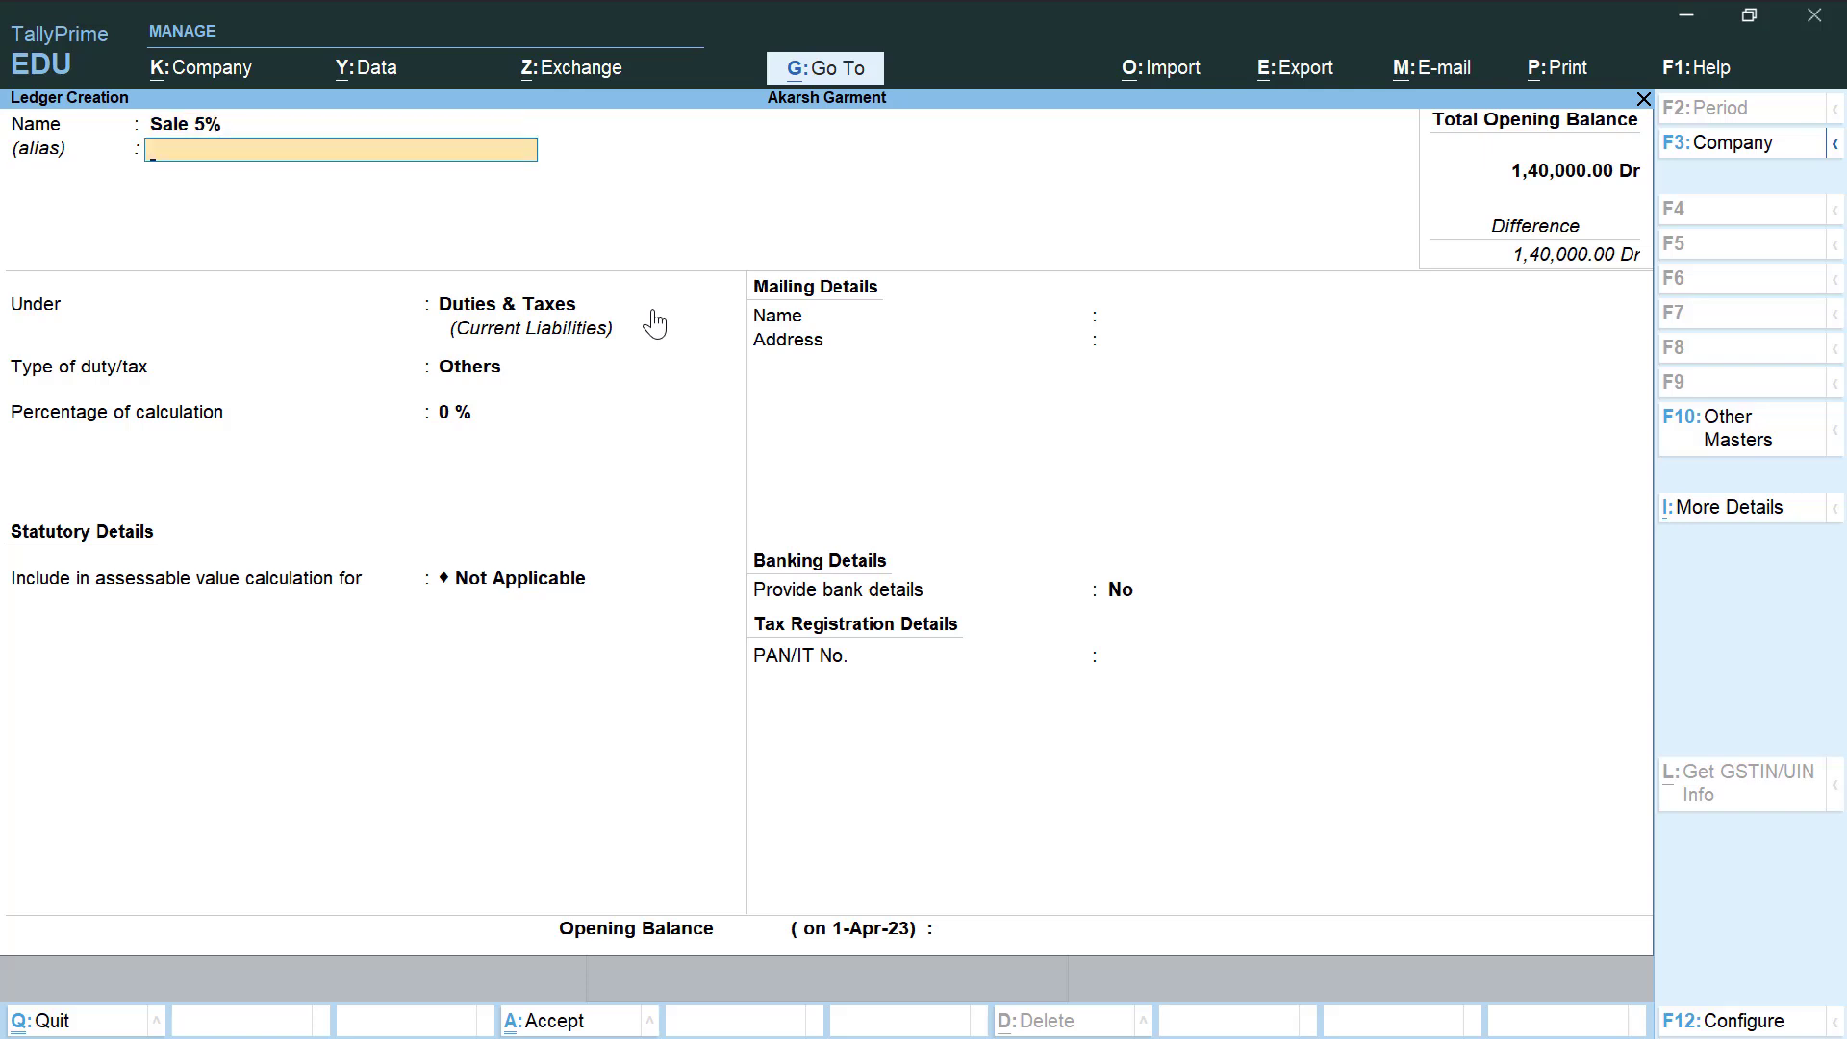
{"action": "key", "text": "Return"}
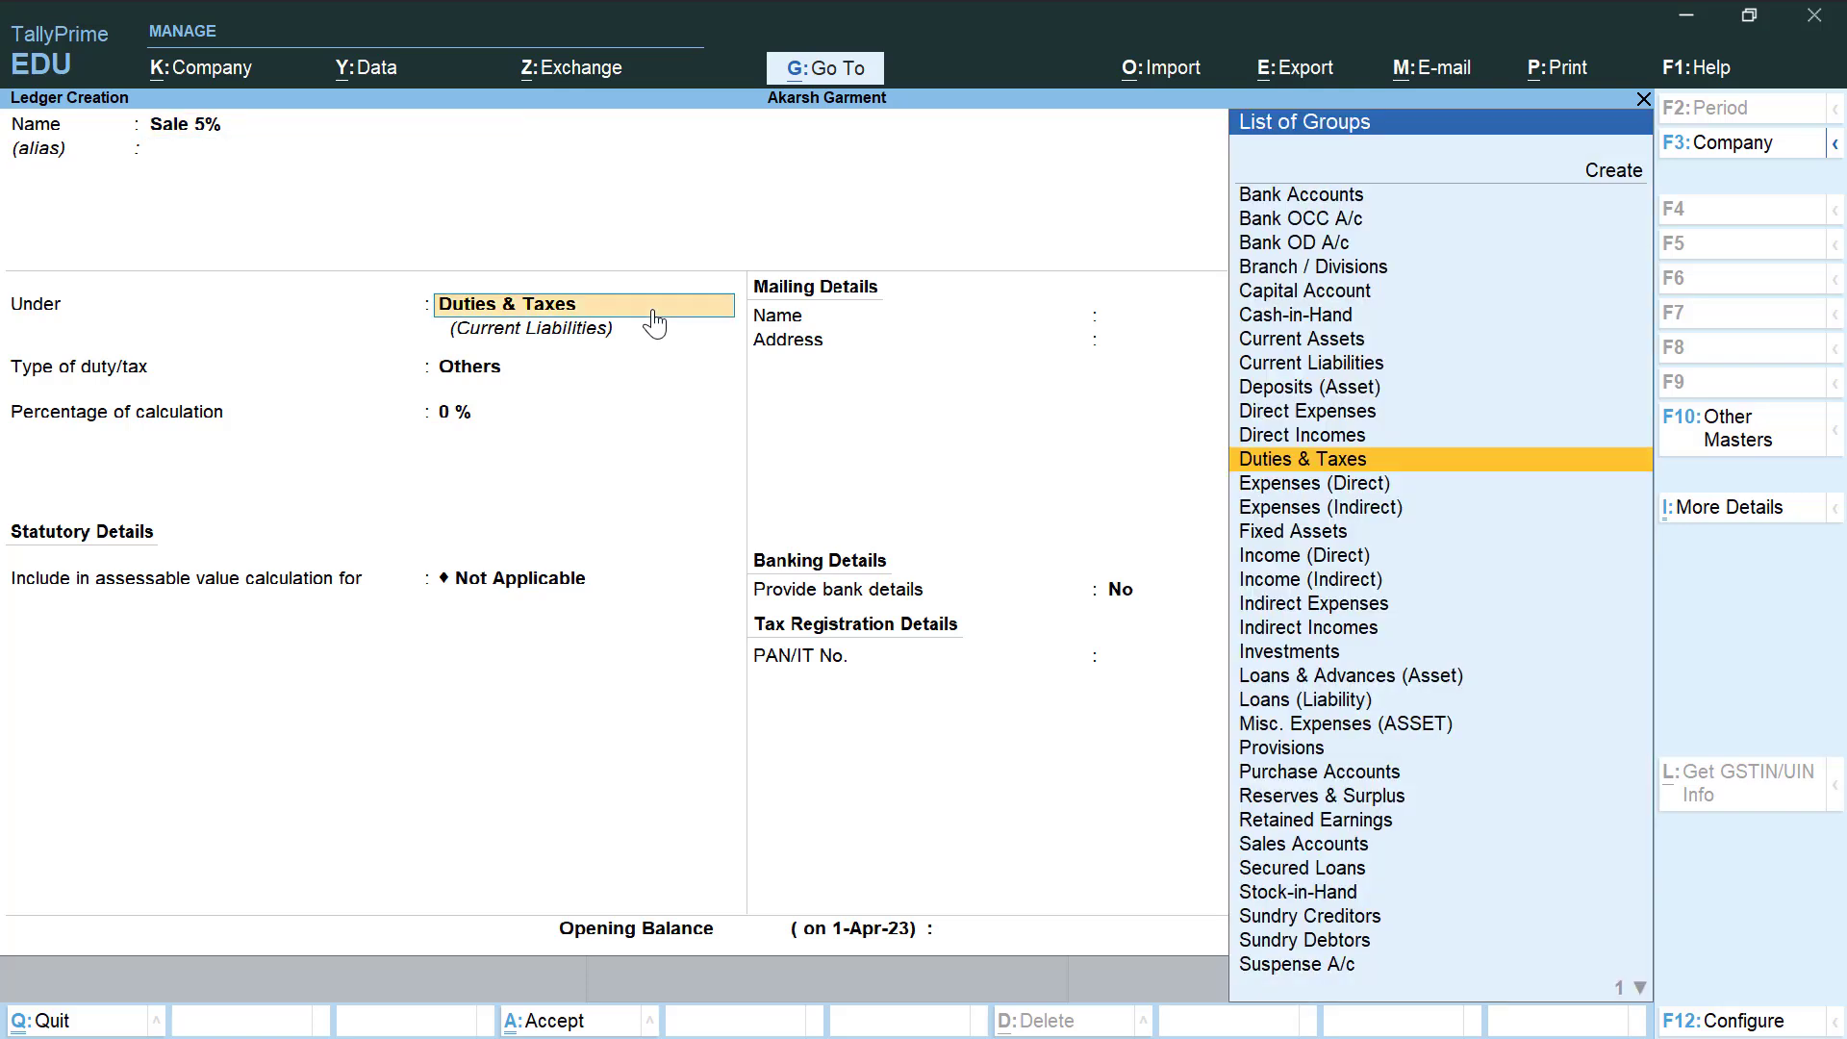
{"action": "type", "text": "Sa"}
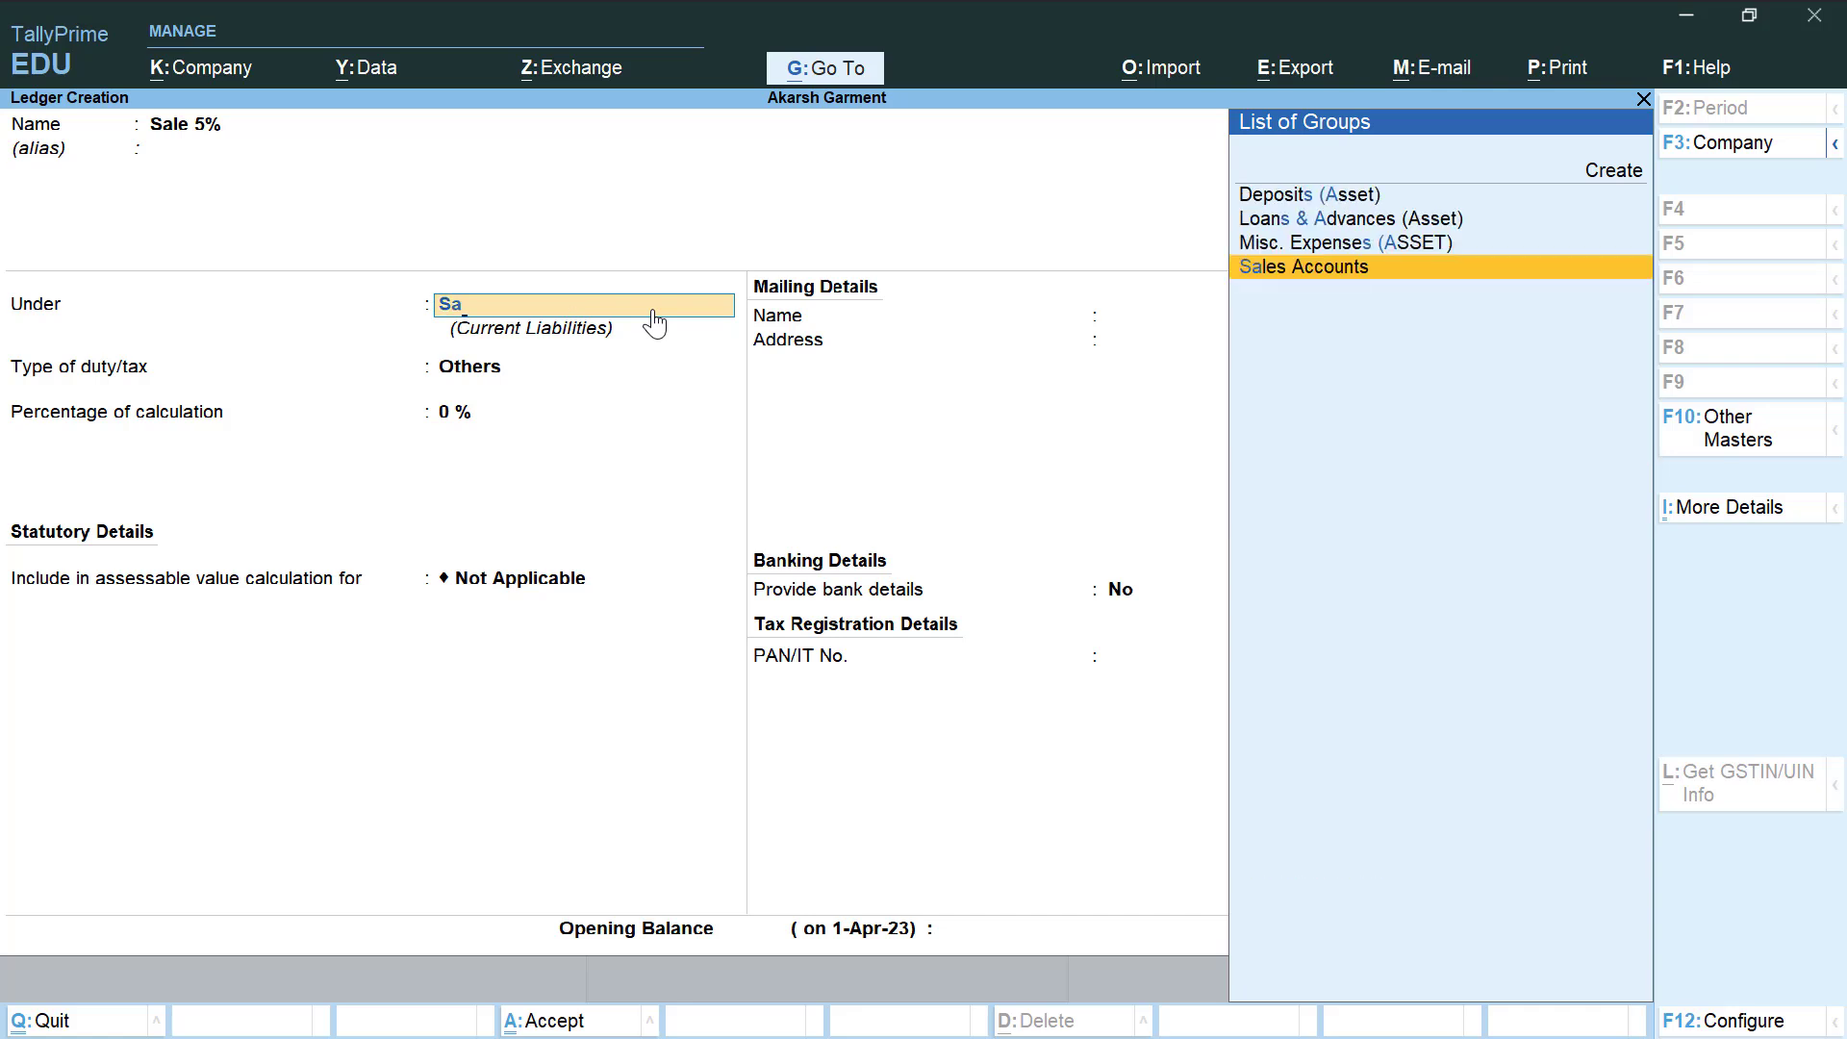
{"action": "key", "text": "Return"}
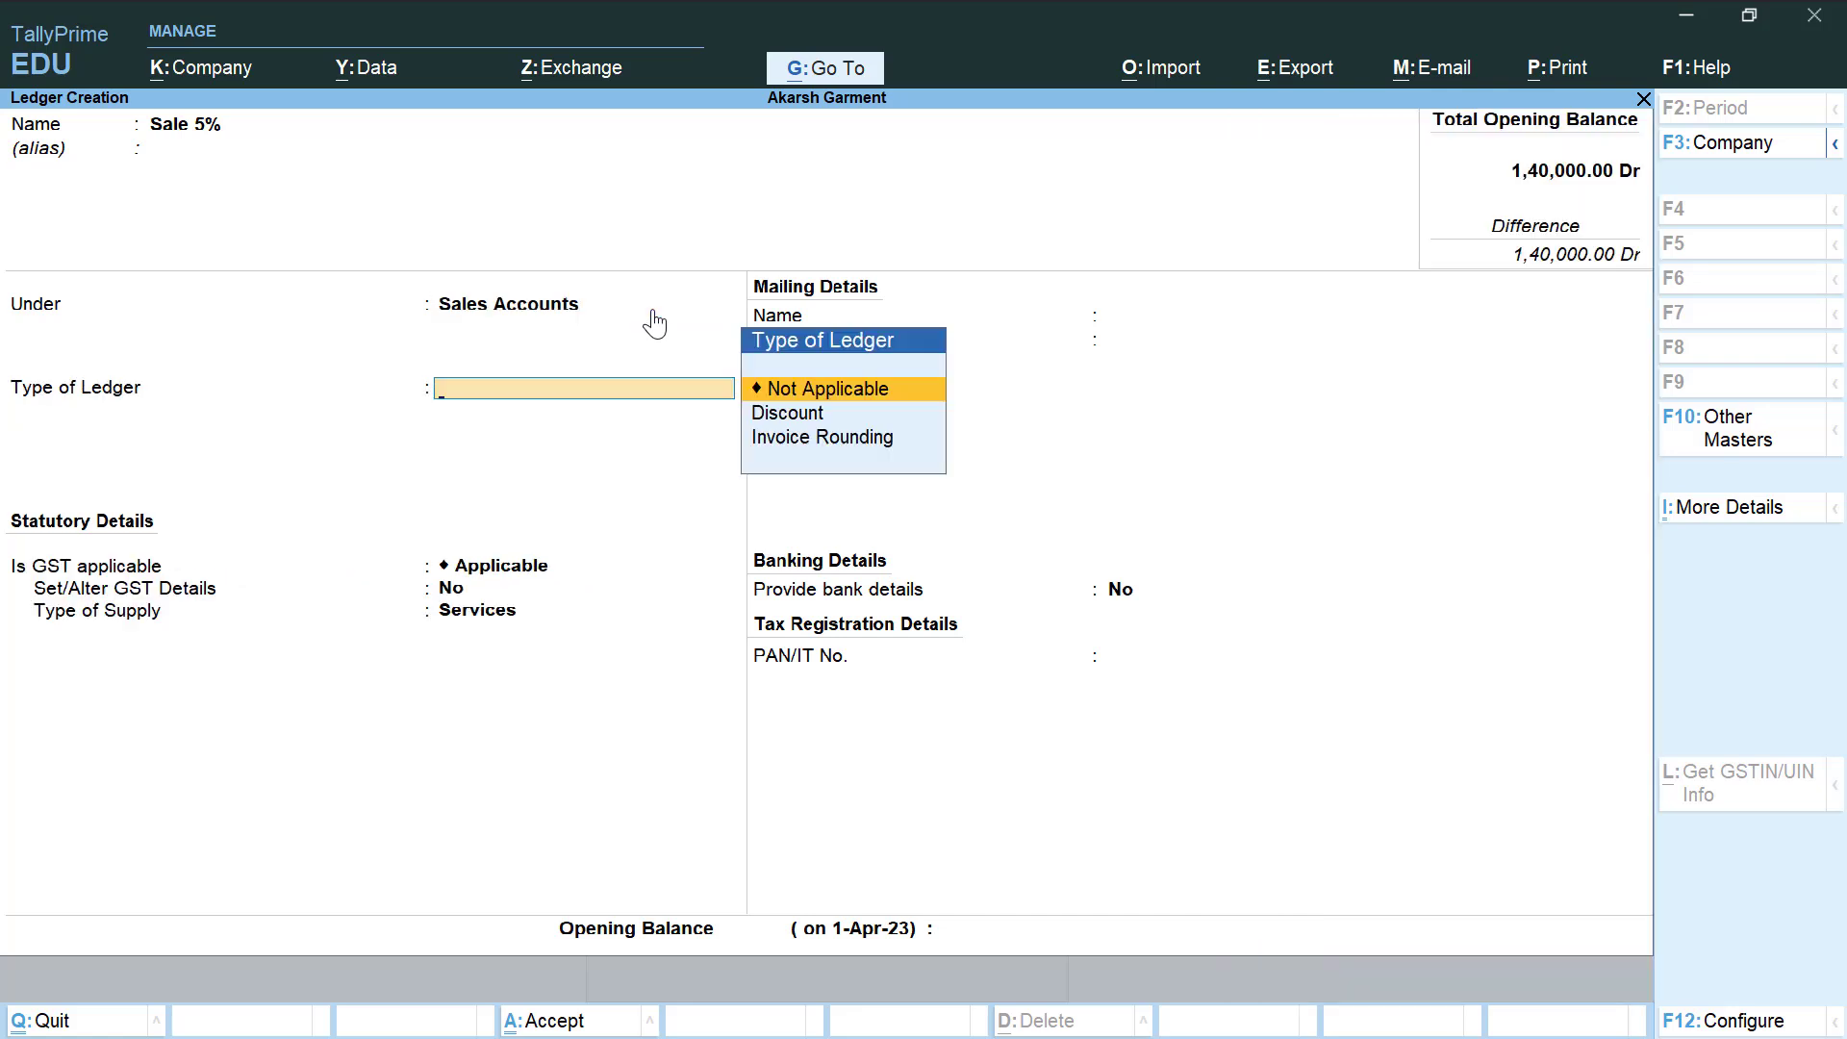
{"action": "key", "text": "Return"}
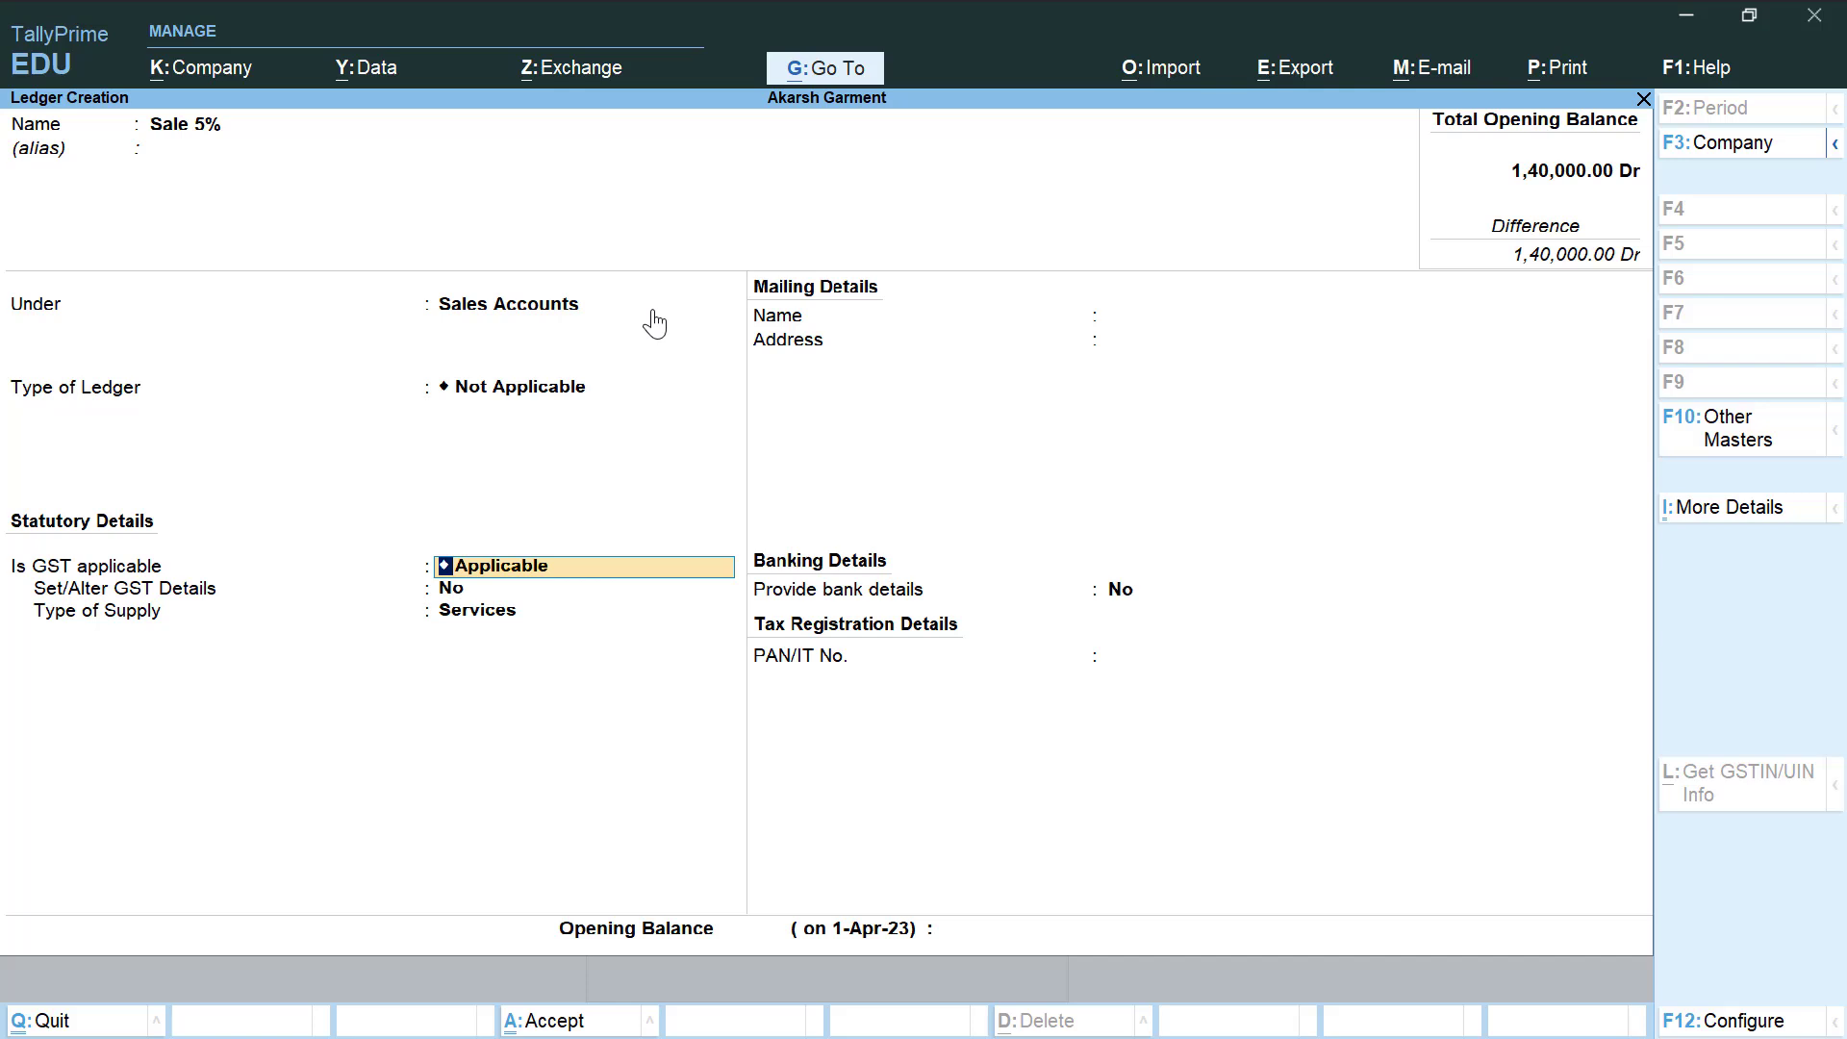
Step: Keep GST applicable for the Sale 5% ledger, enable setting its GST details, and enter HSN/SAC 1111
{"action": "key", "text": "Return"}
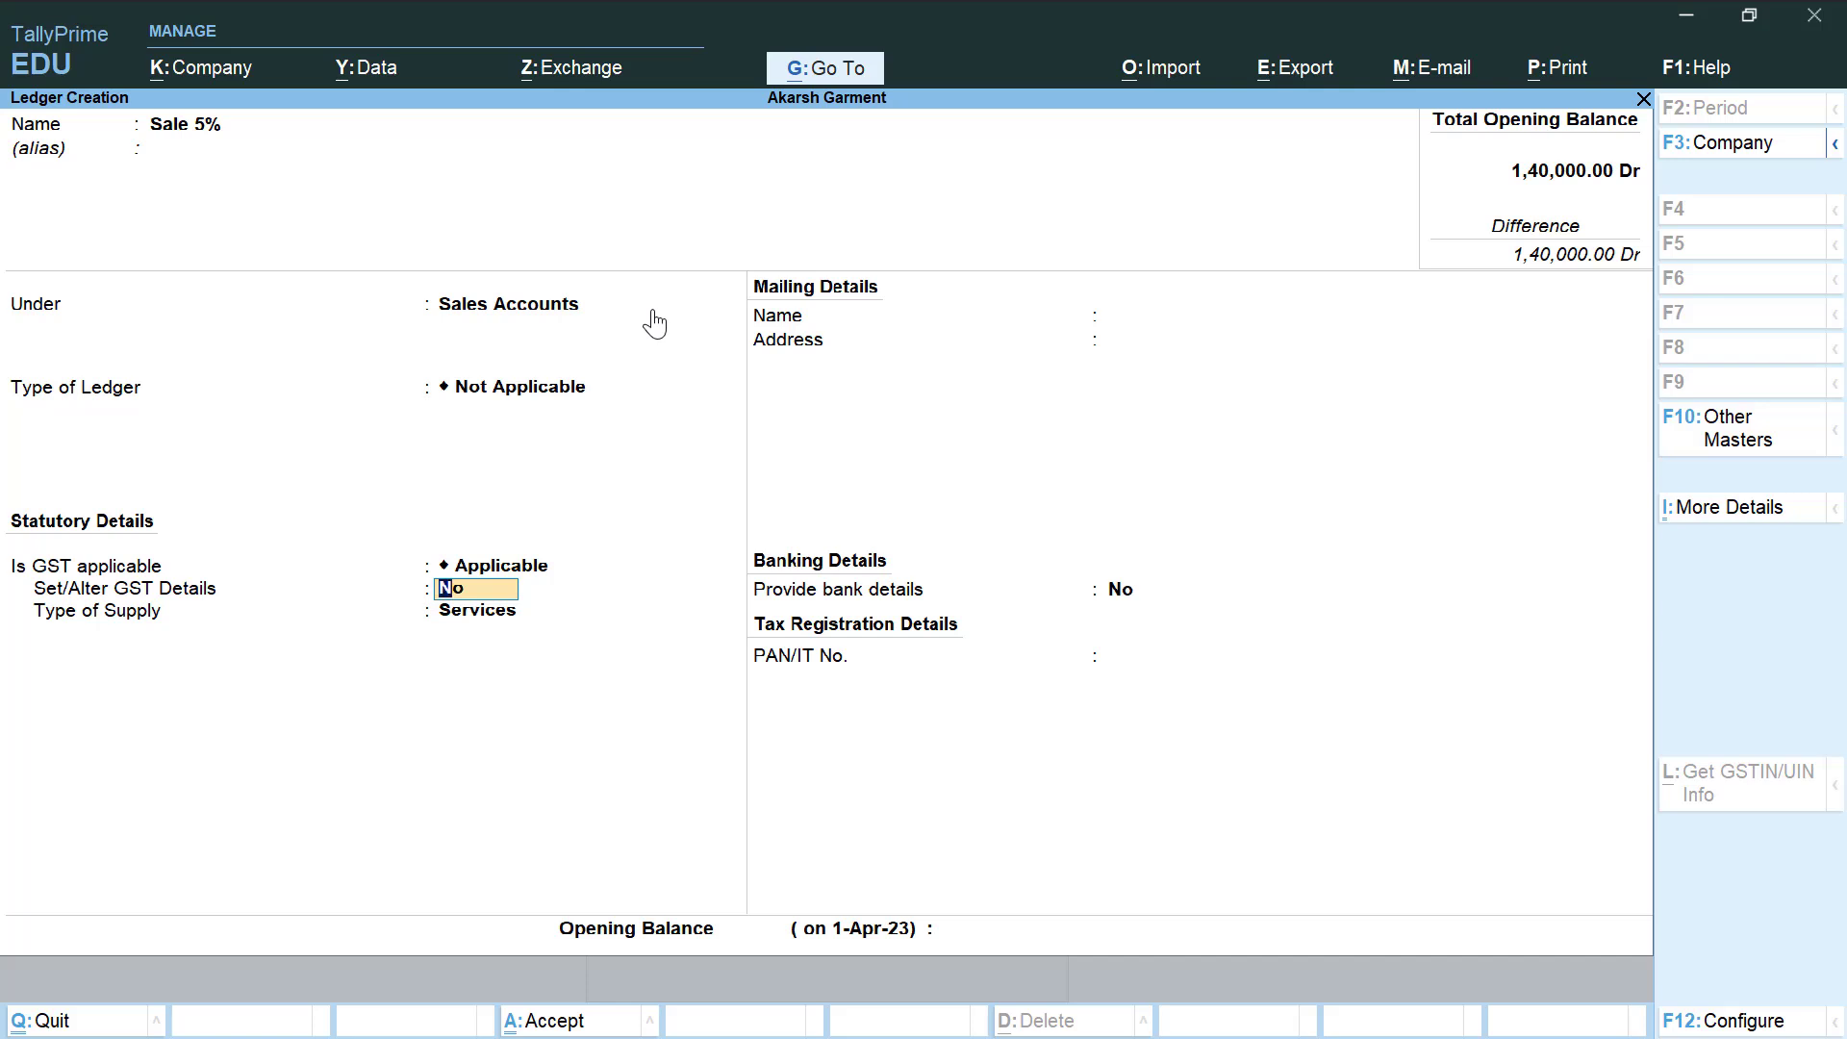
{"action": "type", "text": "y"}
{"action": "key", "text": "Return"}
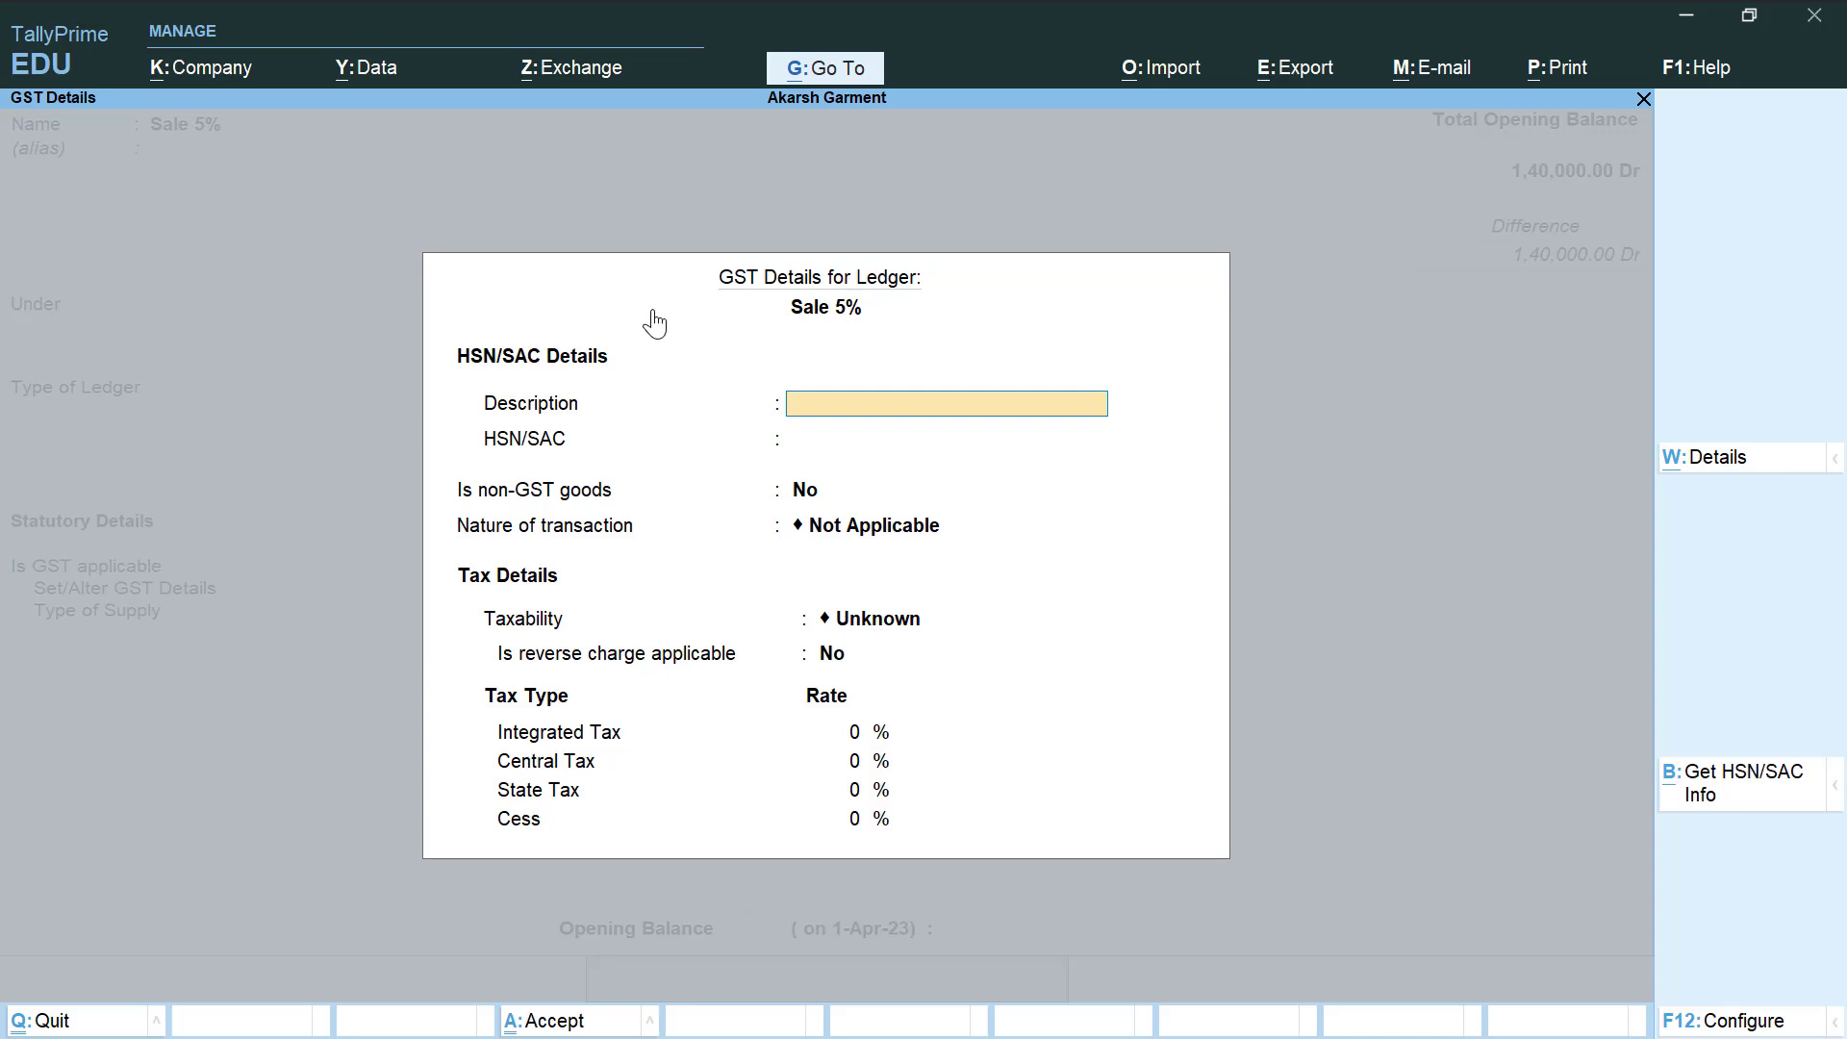
{"action": "key", "text": "Return"}
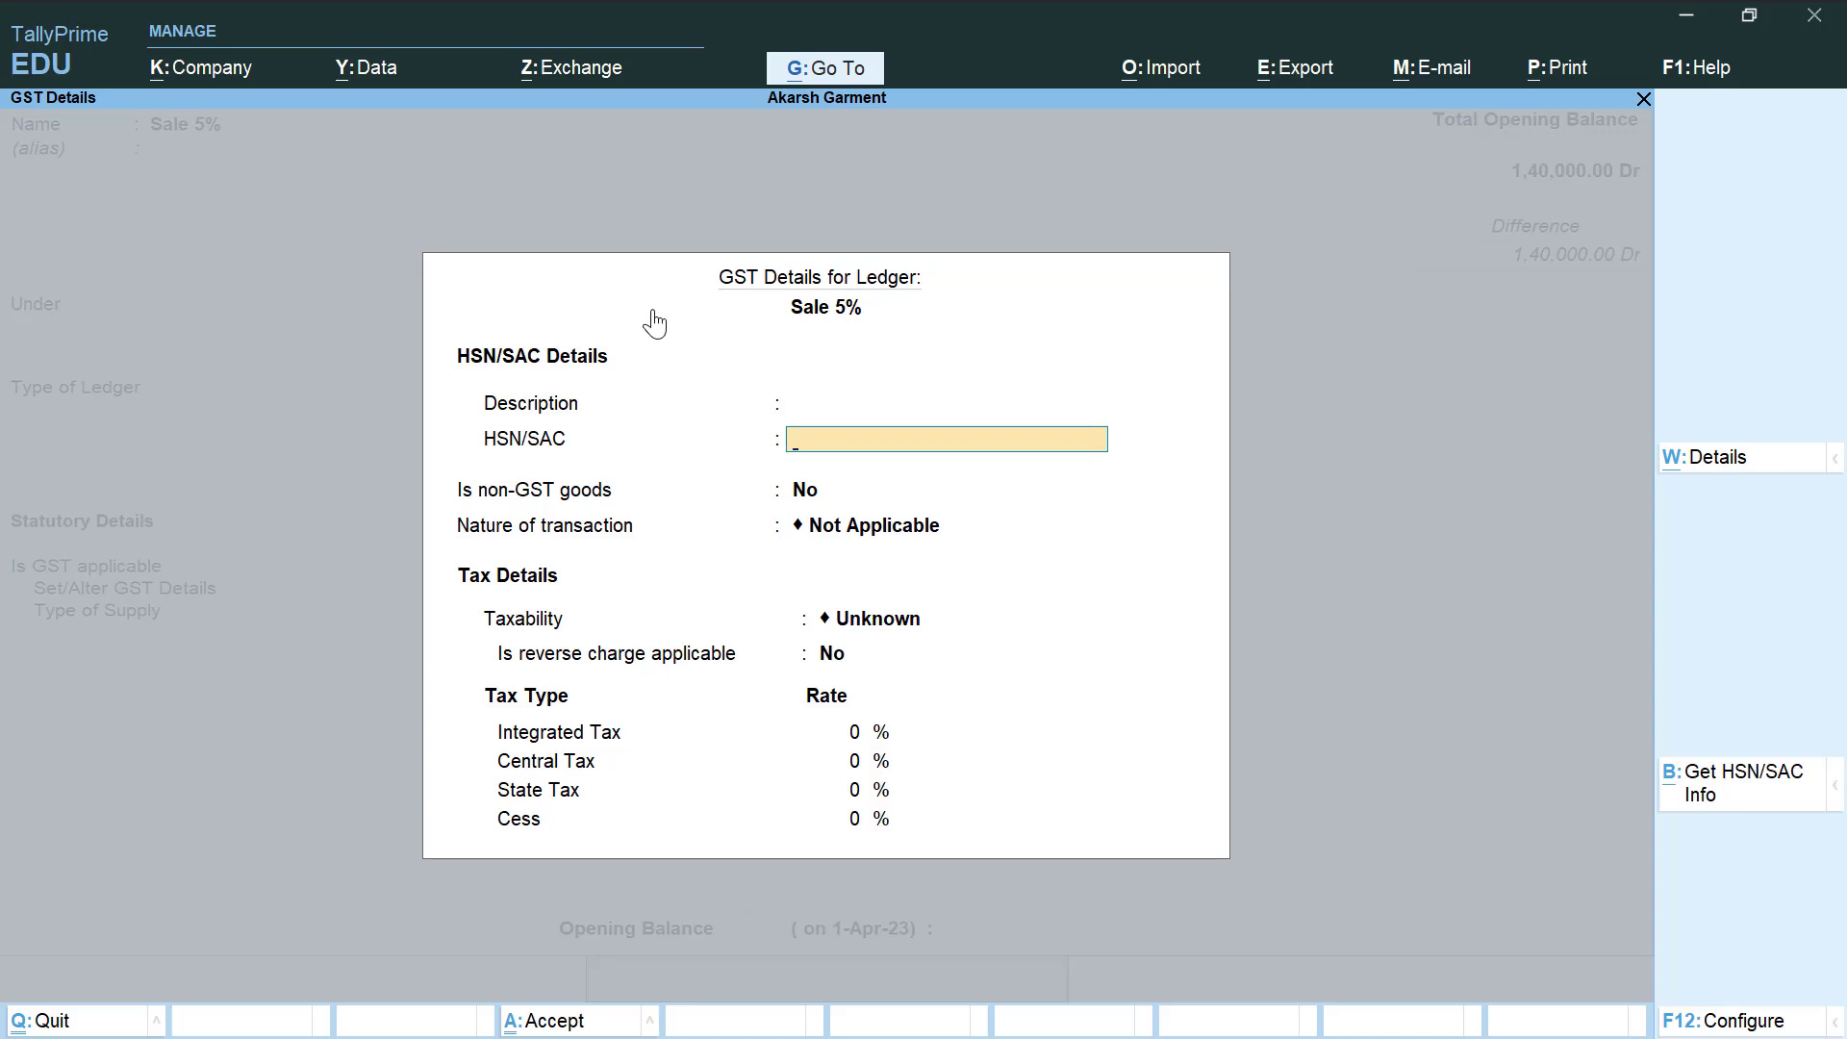
{"action": "type", "text": "1111"}
{"action": "key", "text": "Return"}
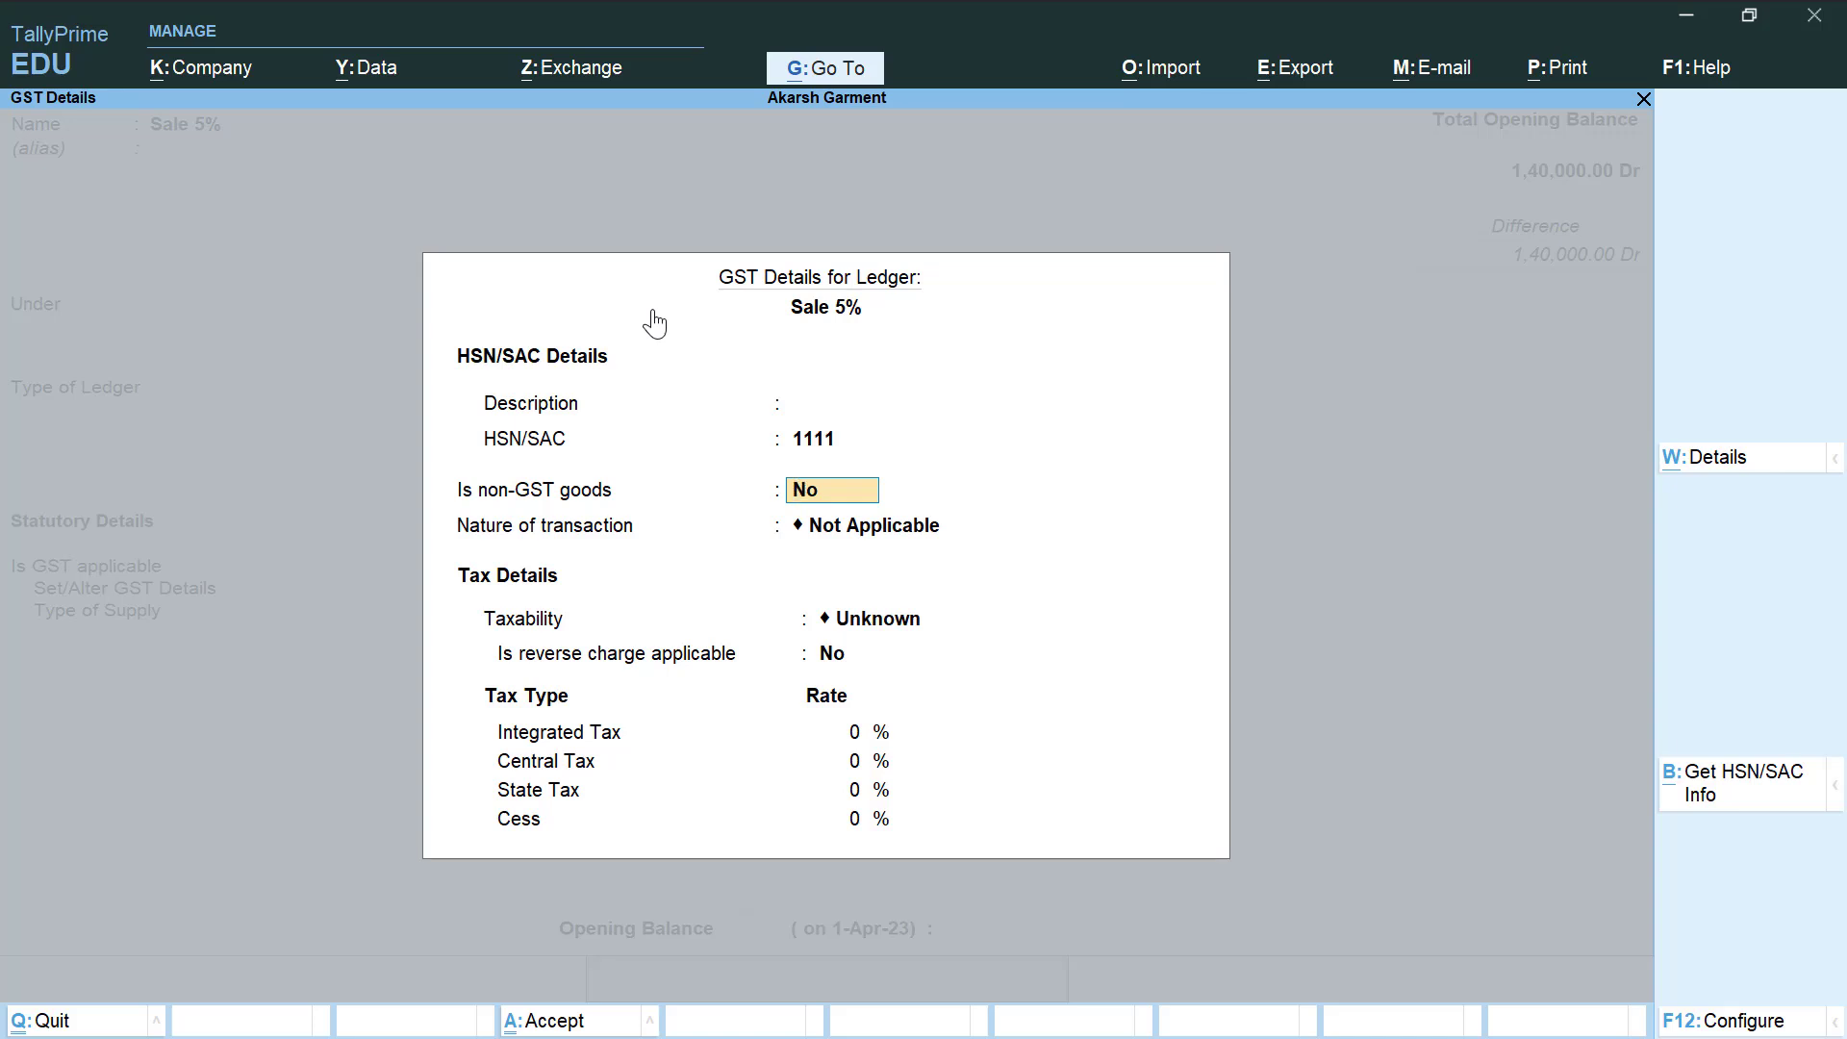
Step: Keep non-GST goods at No and nature of transaction Not Applicable, and set taxability to Taxable without reverse charge
{"action": "key", "text": "Return"}
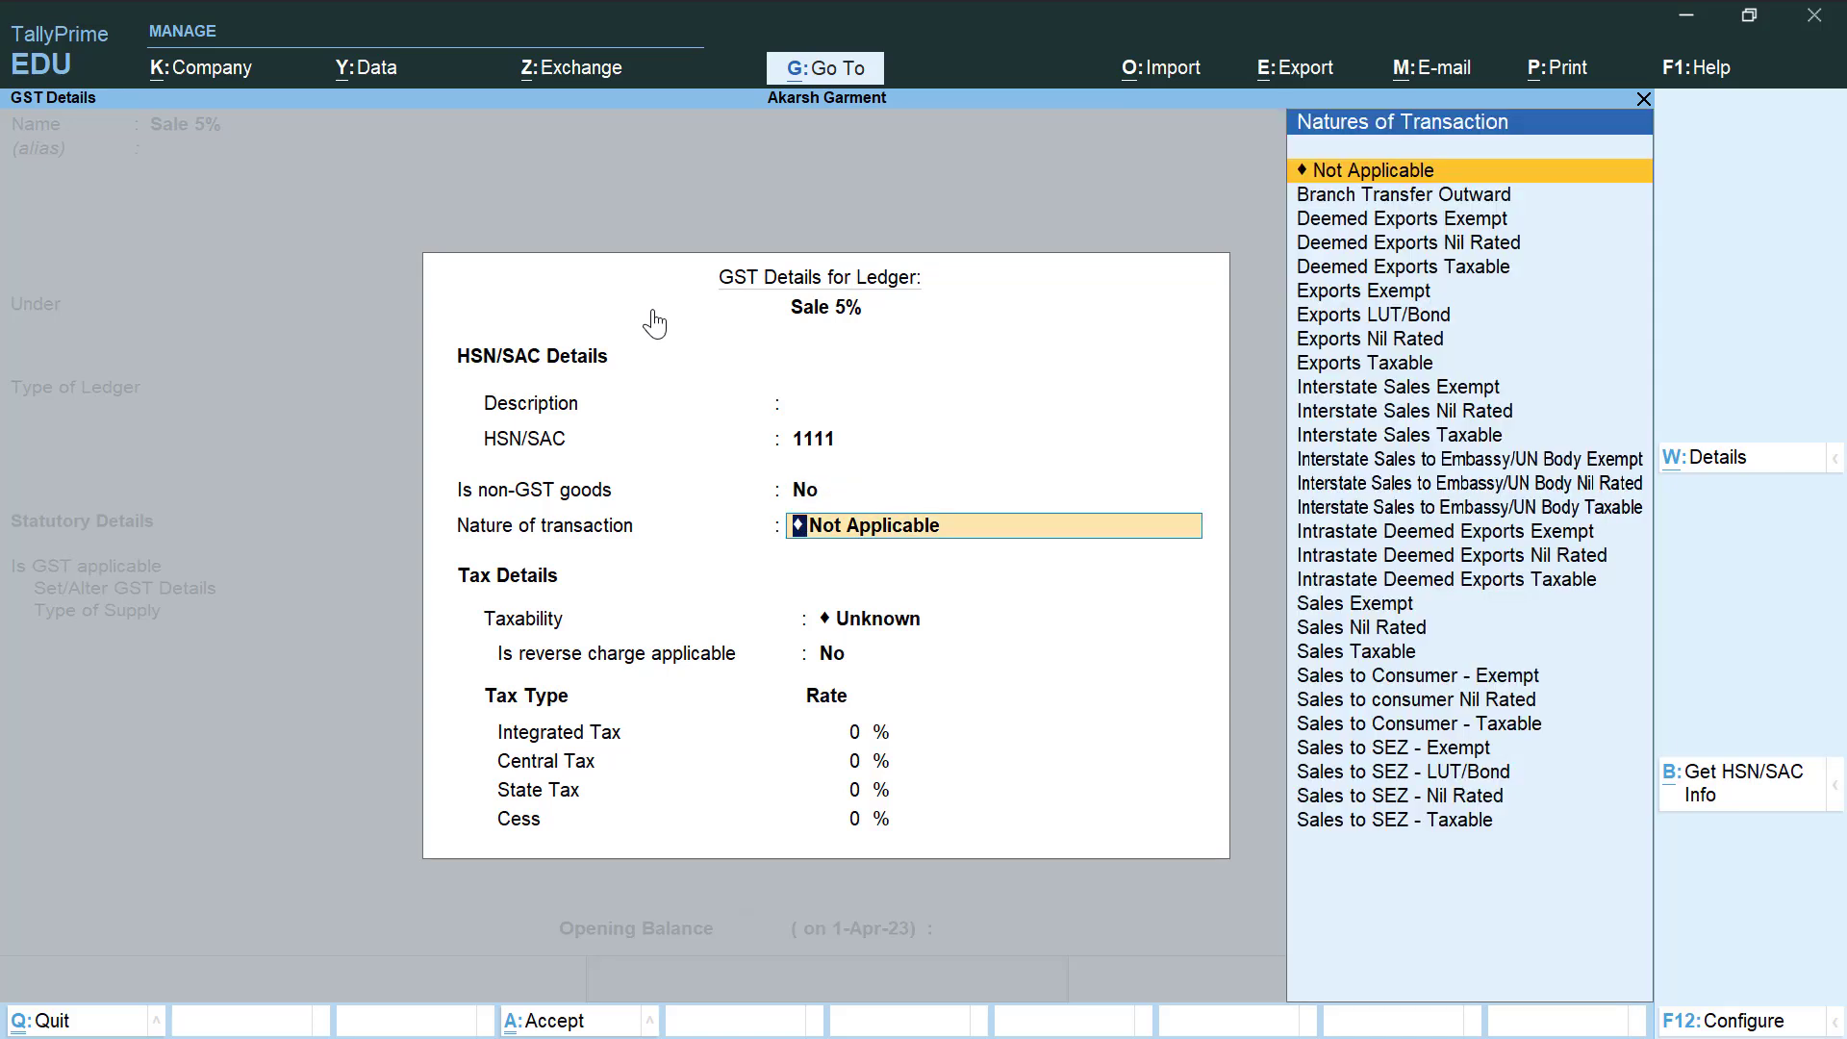
{"action": "key", "text": "Return"}
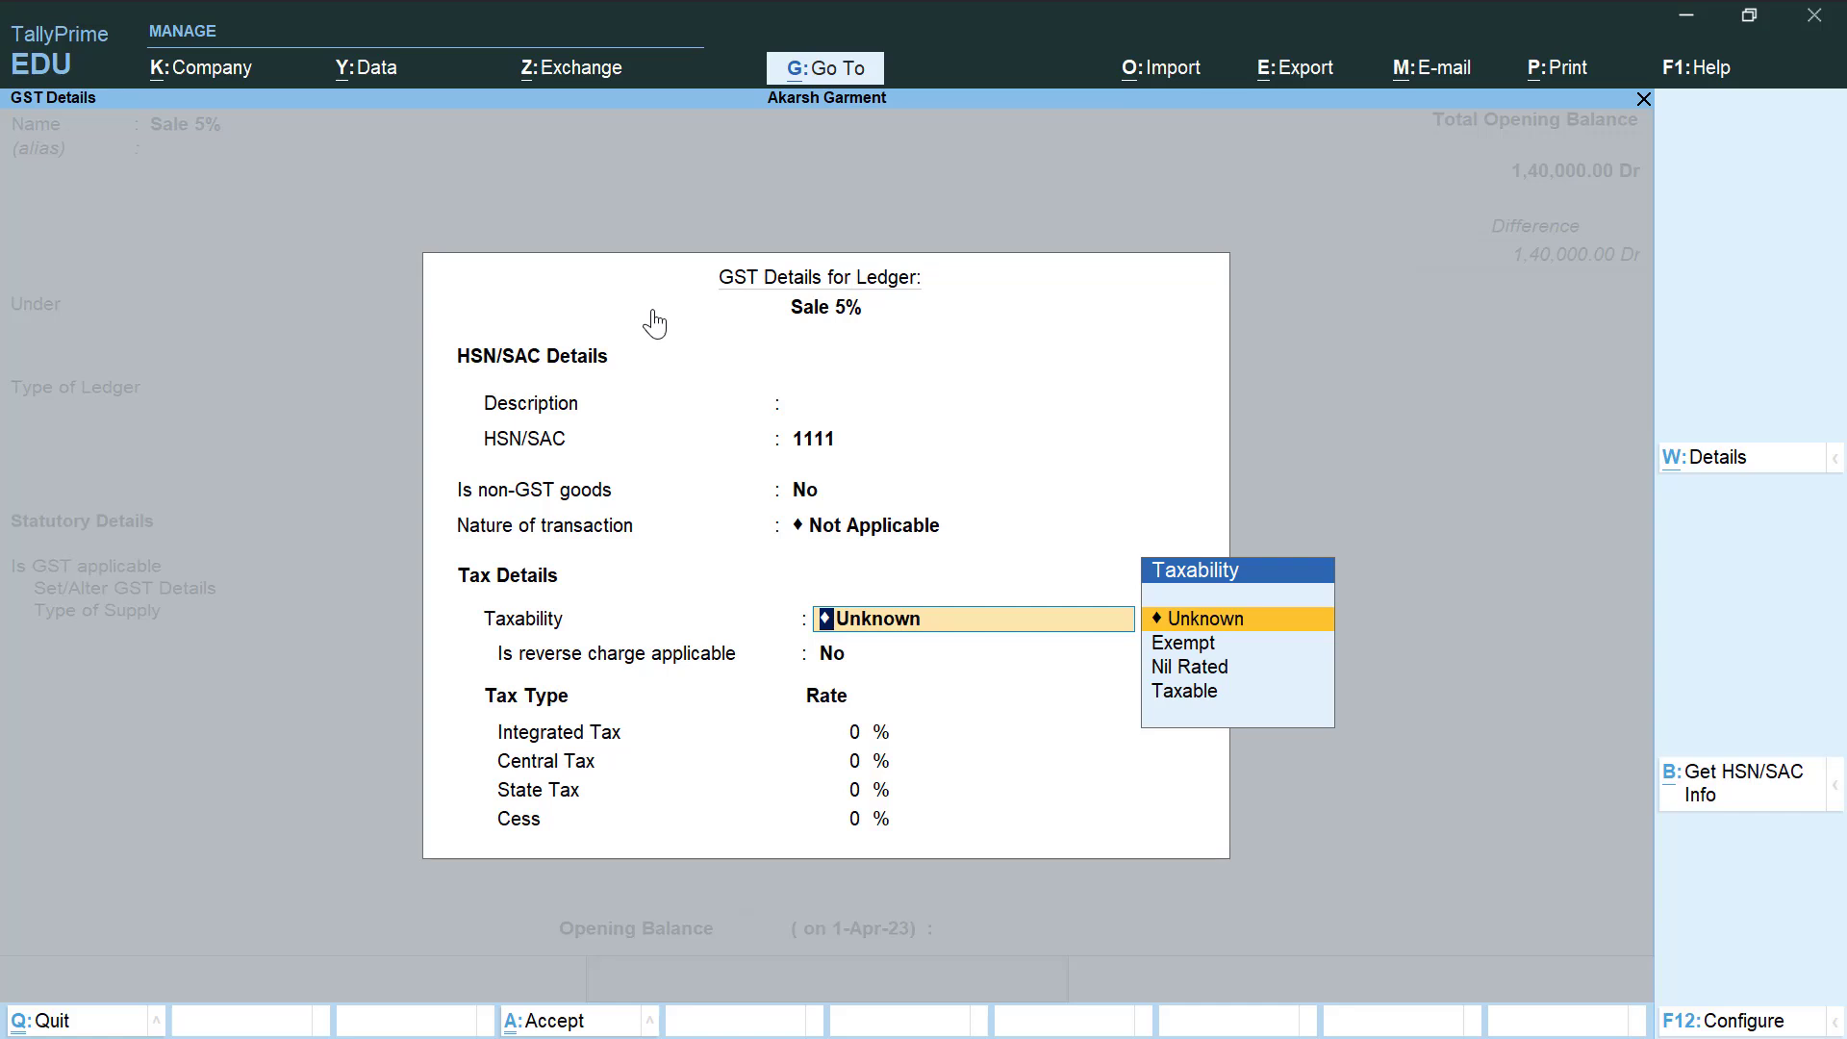
{"action": "key", "text": "Down"}
{"action": "key", "text": "Down"}
{"action": "key", "text": "Down"}
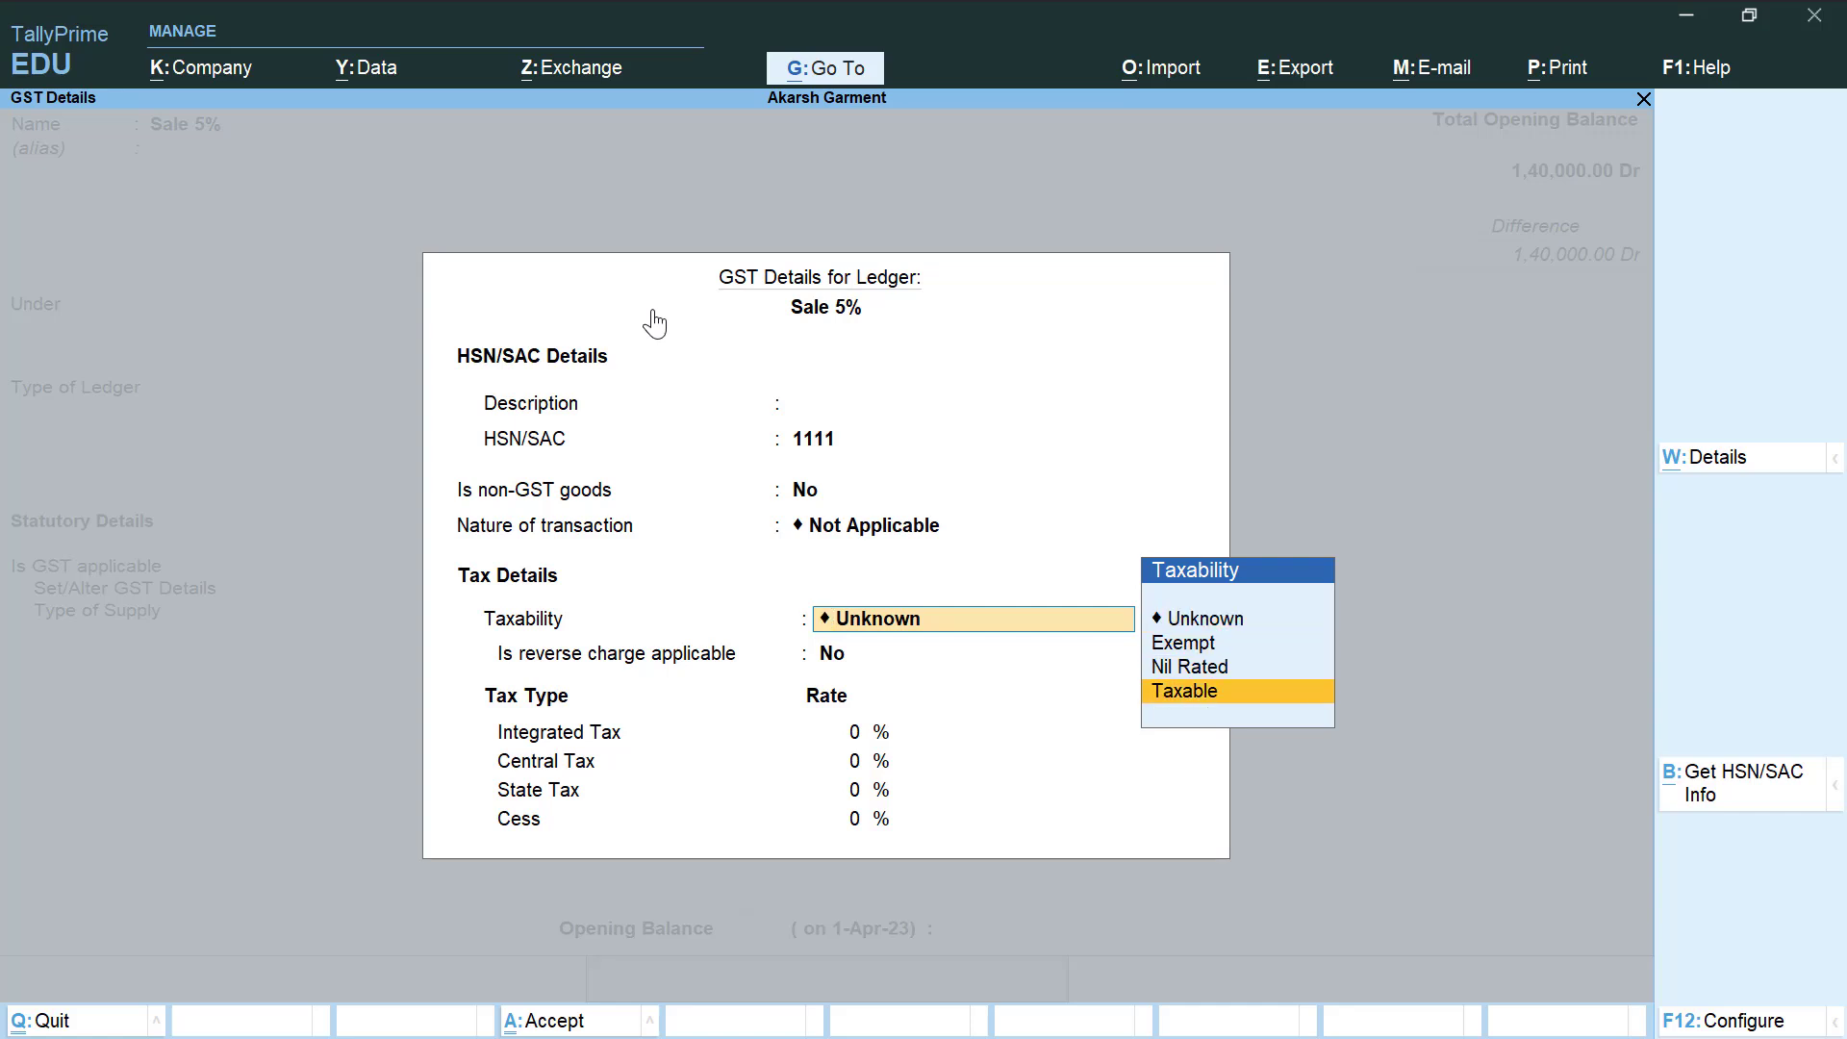
{"action": "key", "text": "Return"}
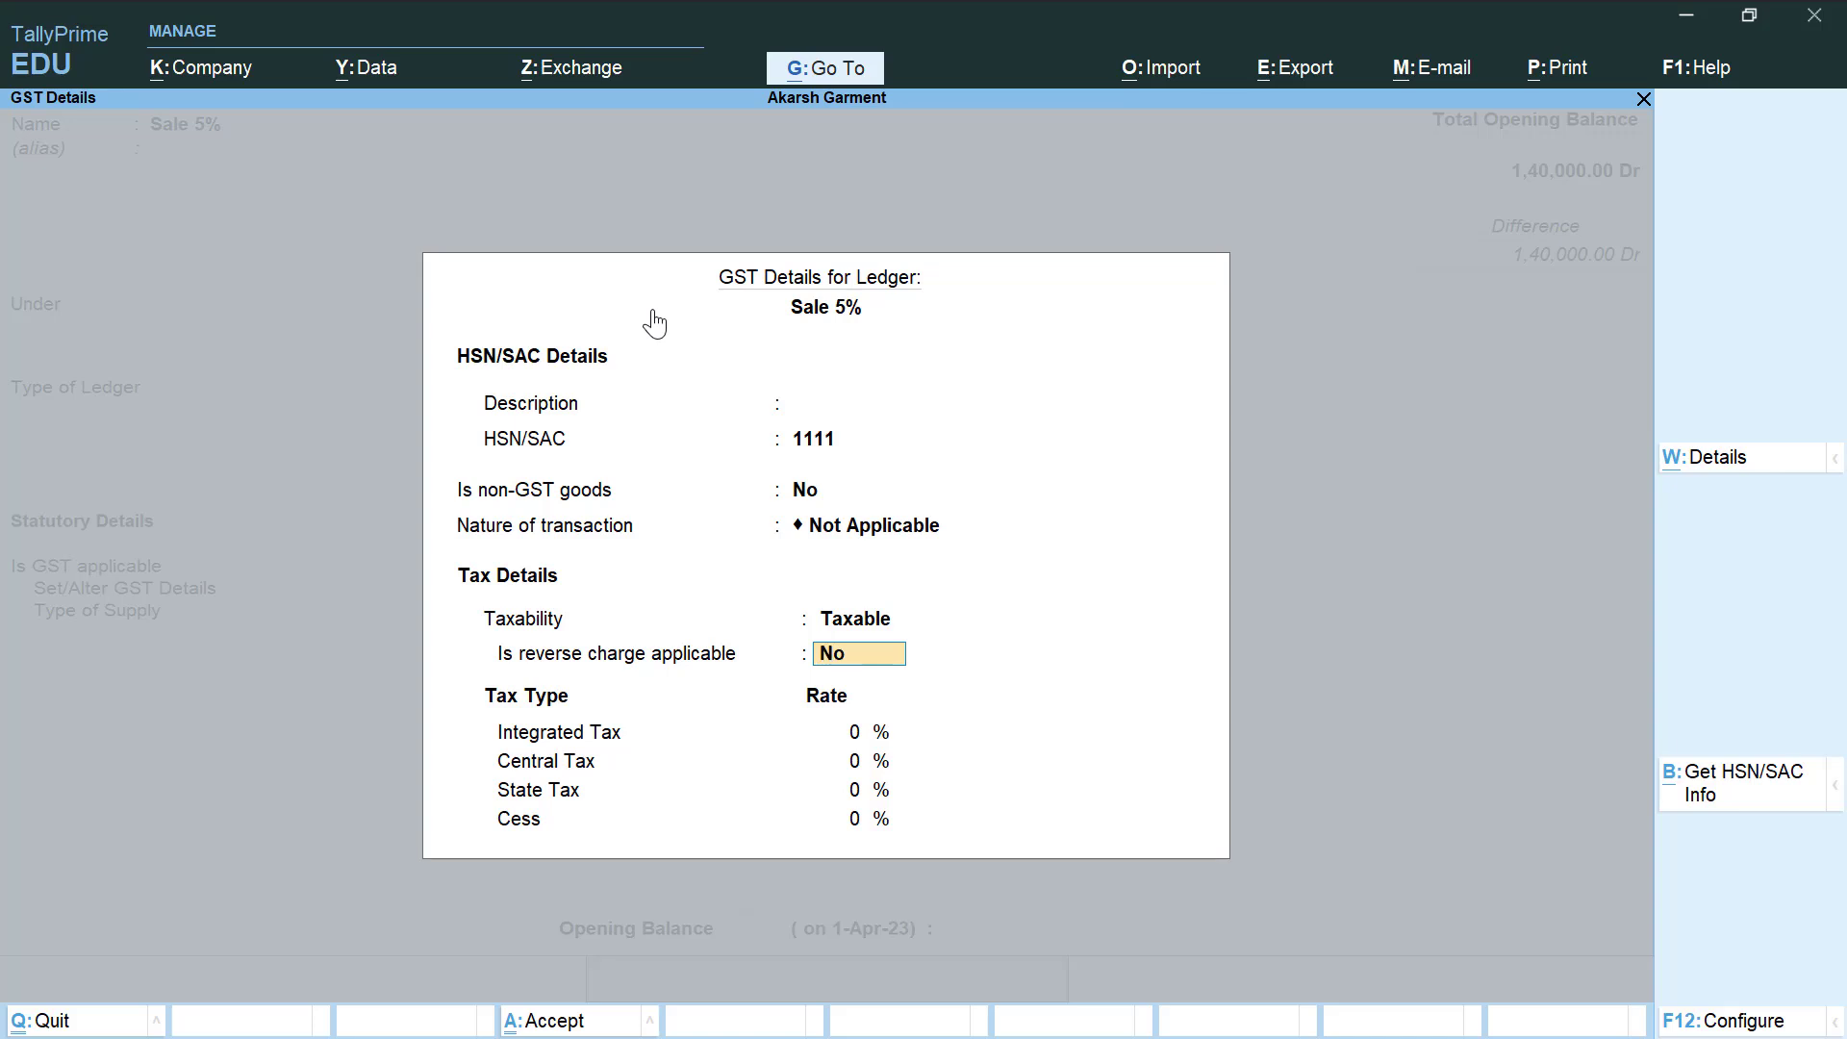
{"action": "key", "text": "Return"}
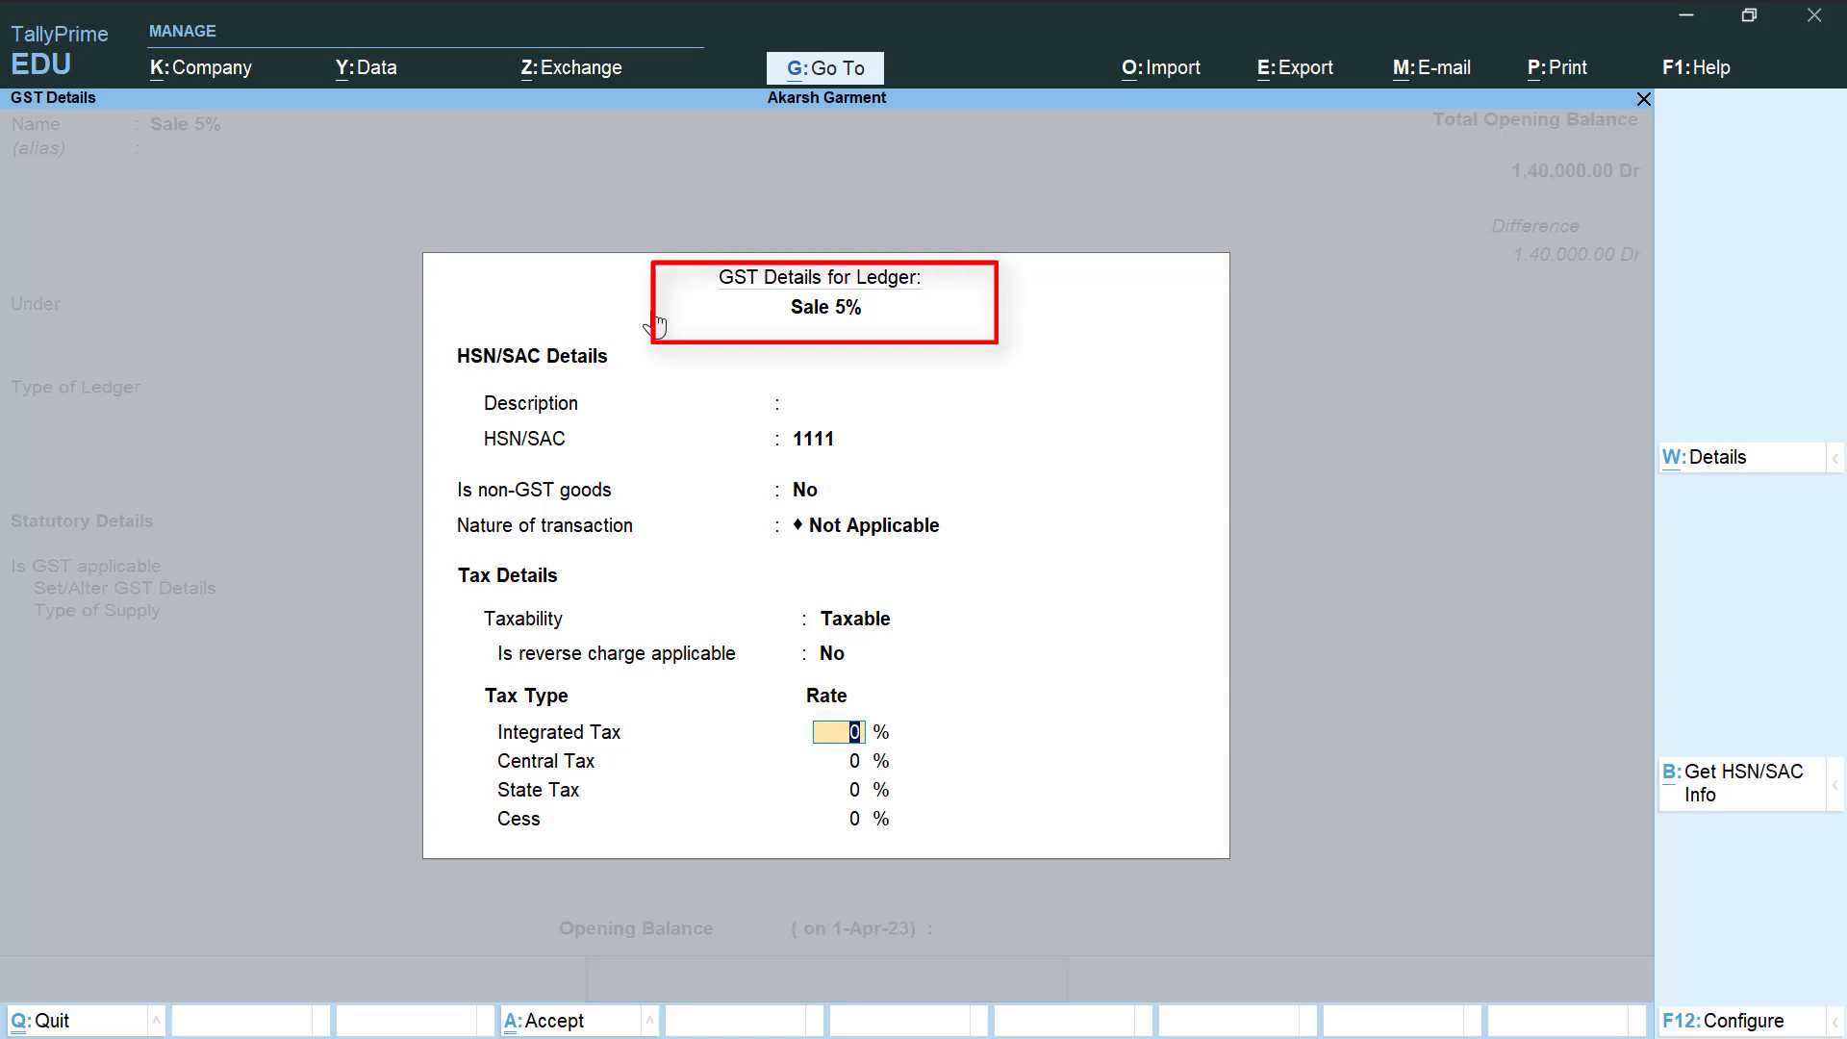
Step: Set the integrated tax rate to 5% for the Sale 5% ledger and accept its GST details
{"action": "type", "text": "5"}
{"action": "key", "text": "Return"}
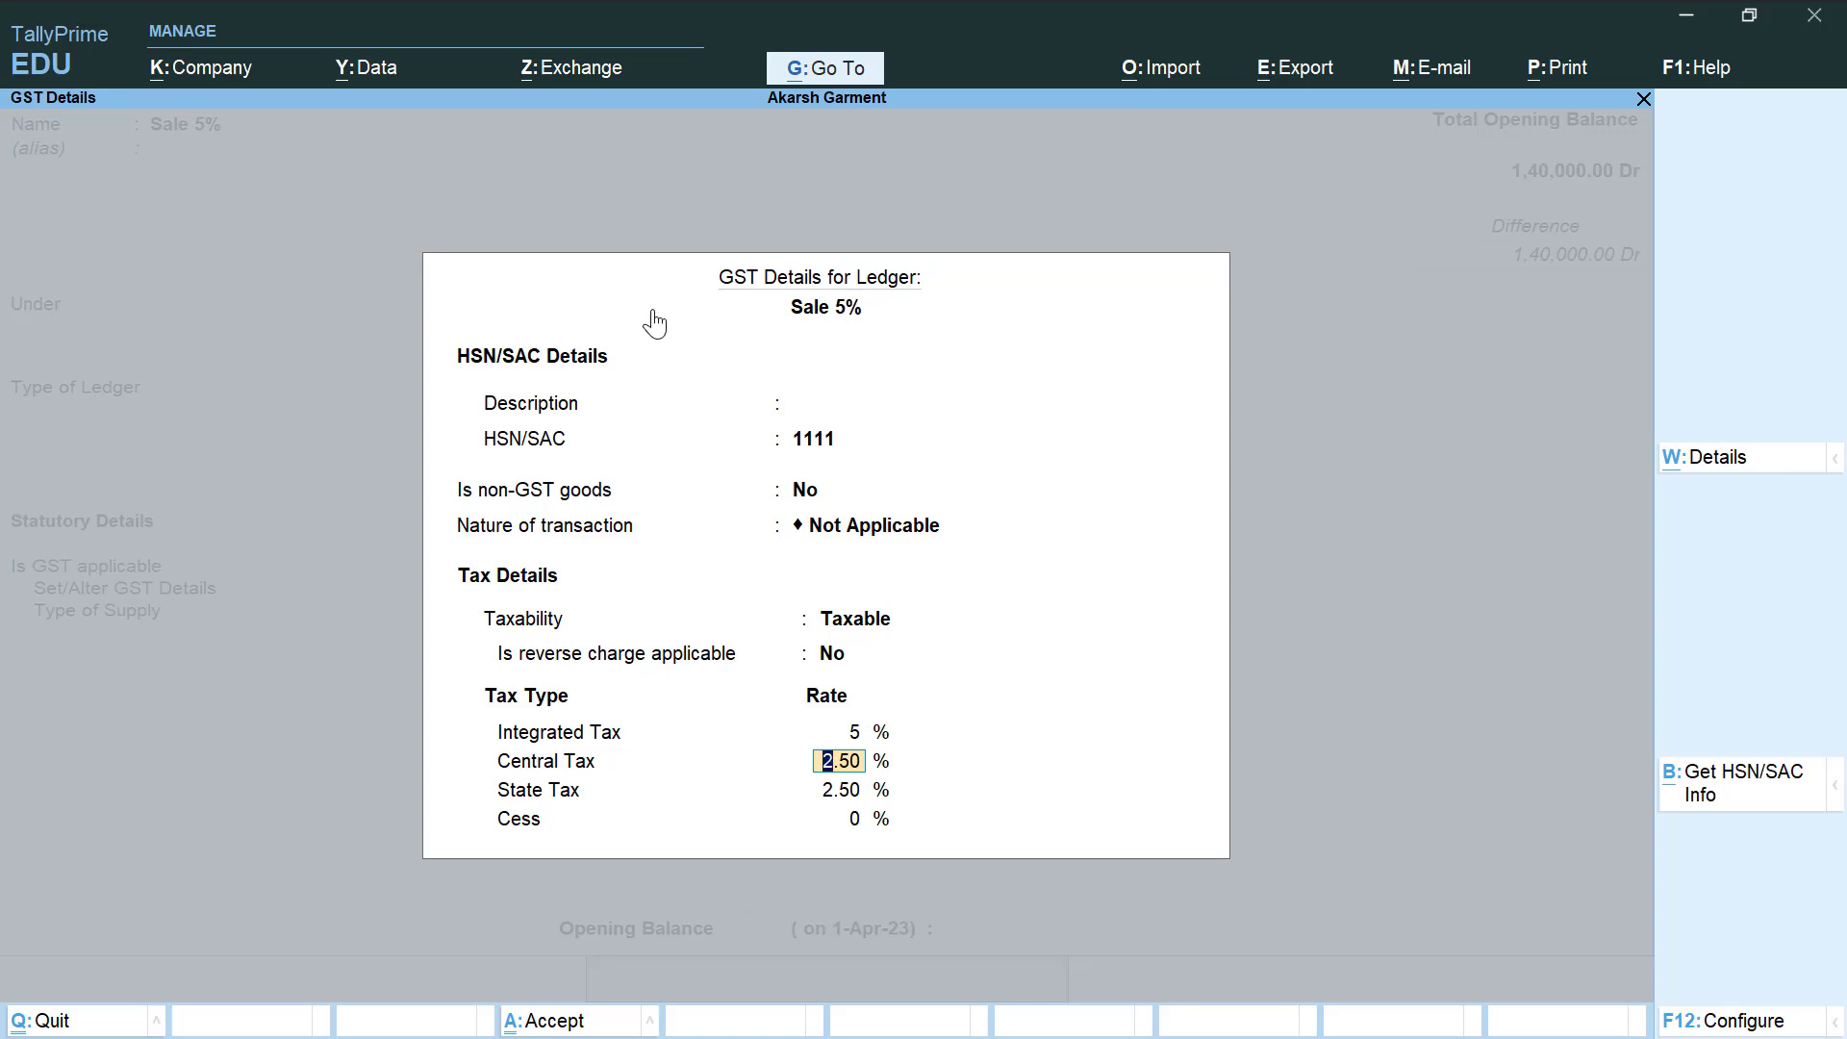
{"action": "key", "text": "Return"}
{"action": "key", "text": "Return"}
{"action": "key", "text": "Return"}
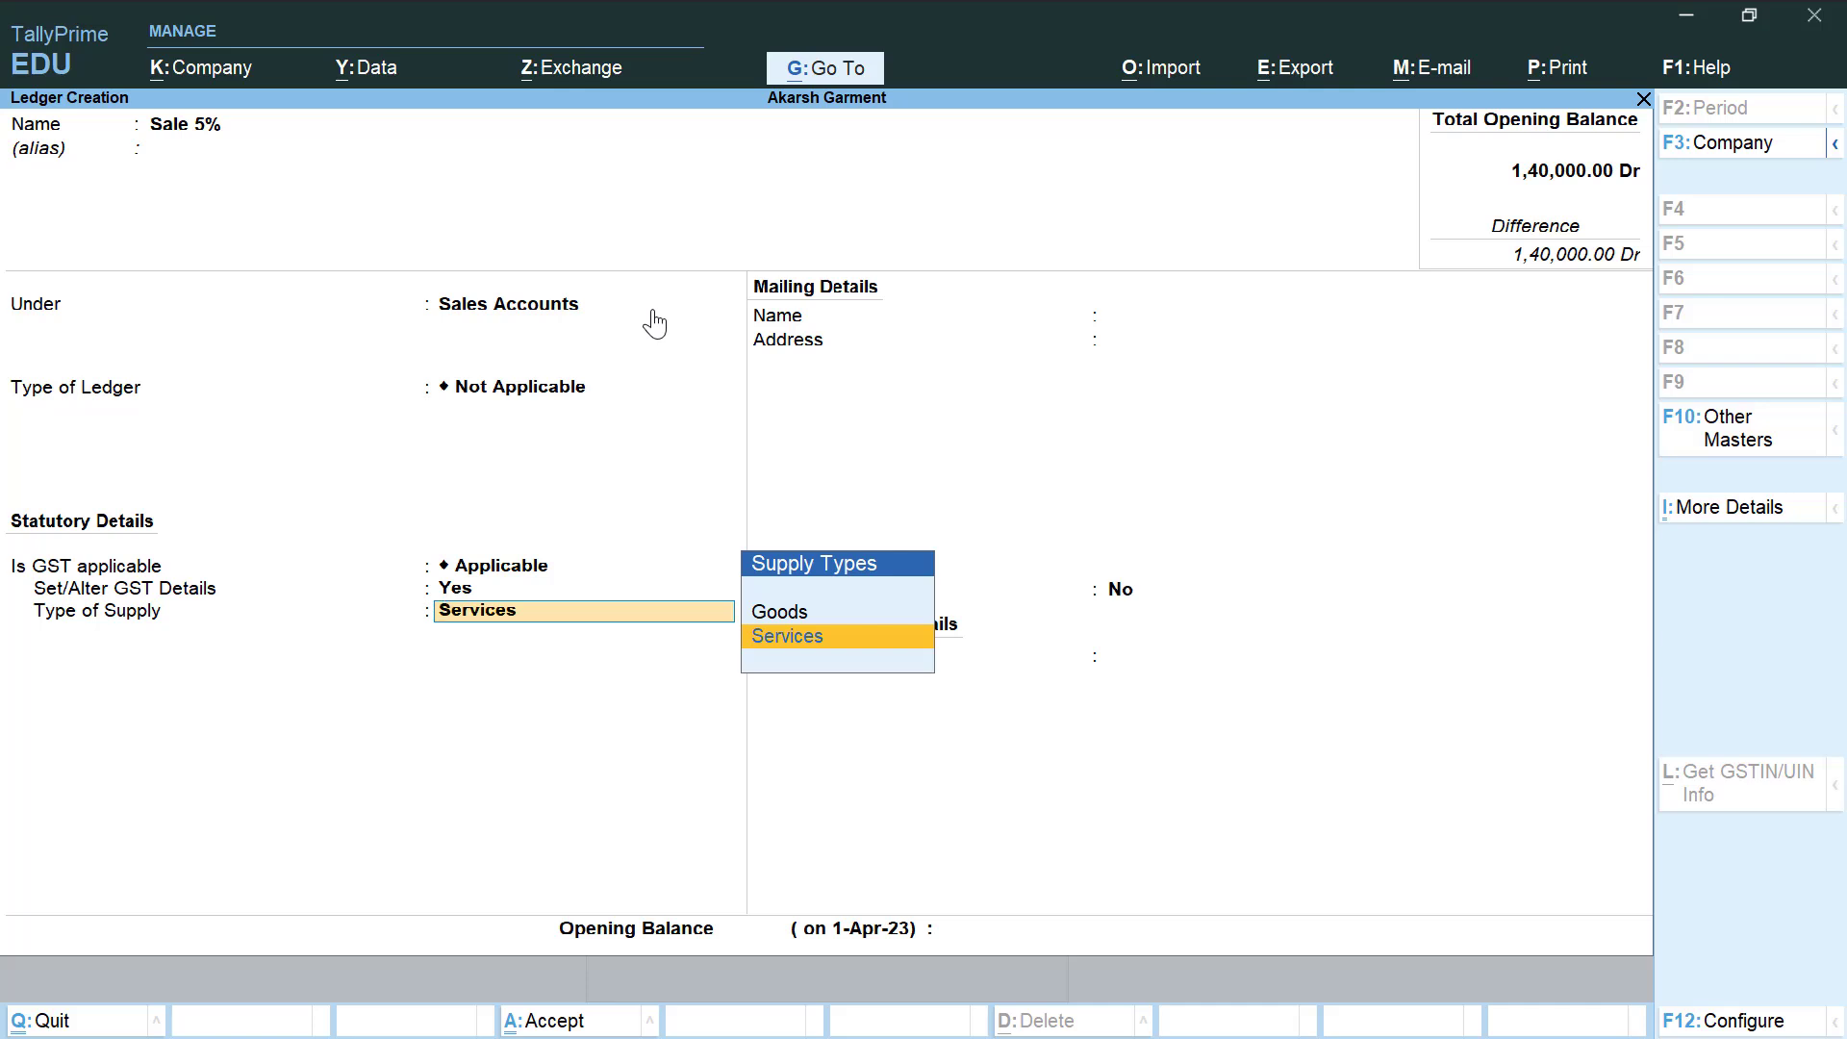
Step: Set the type of supply to Goods and save the Sale 5% ledger without bank details or an opening balance
{"action": "key", "text": "Up"}
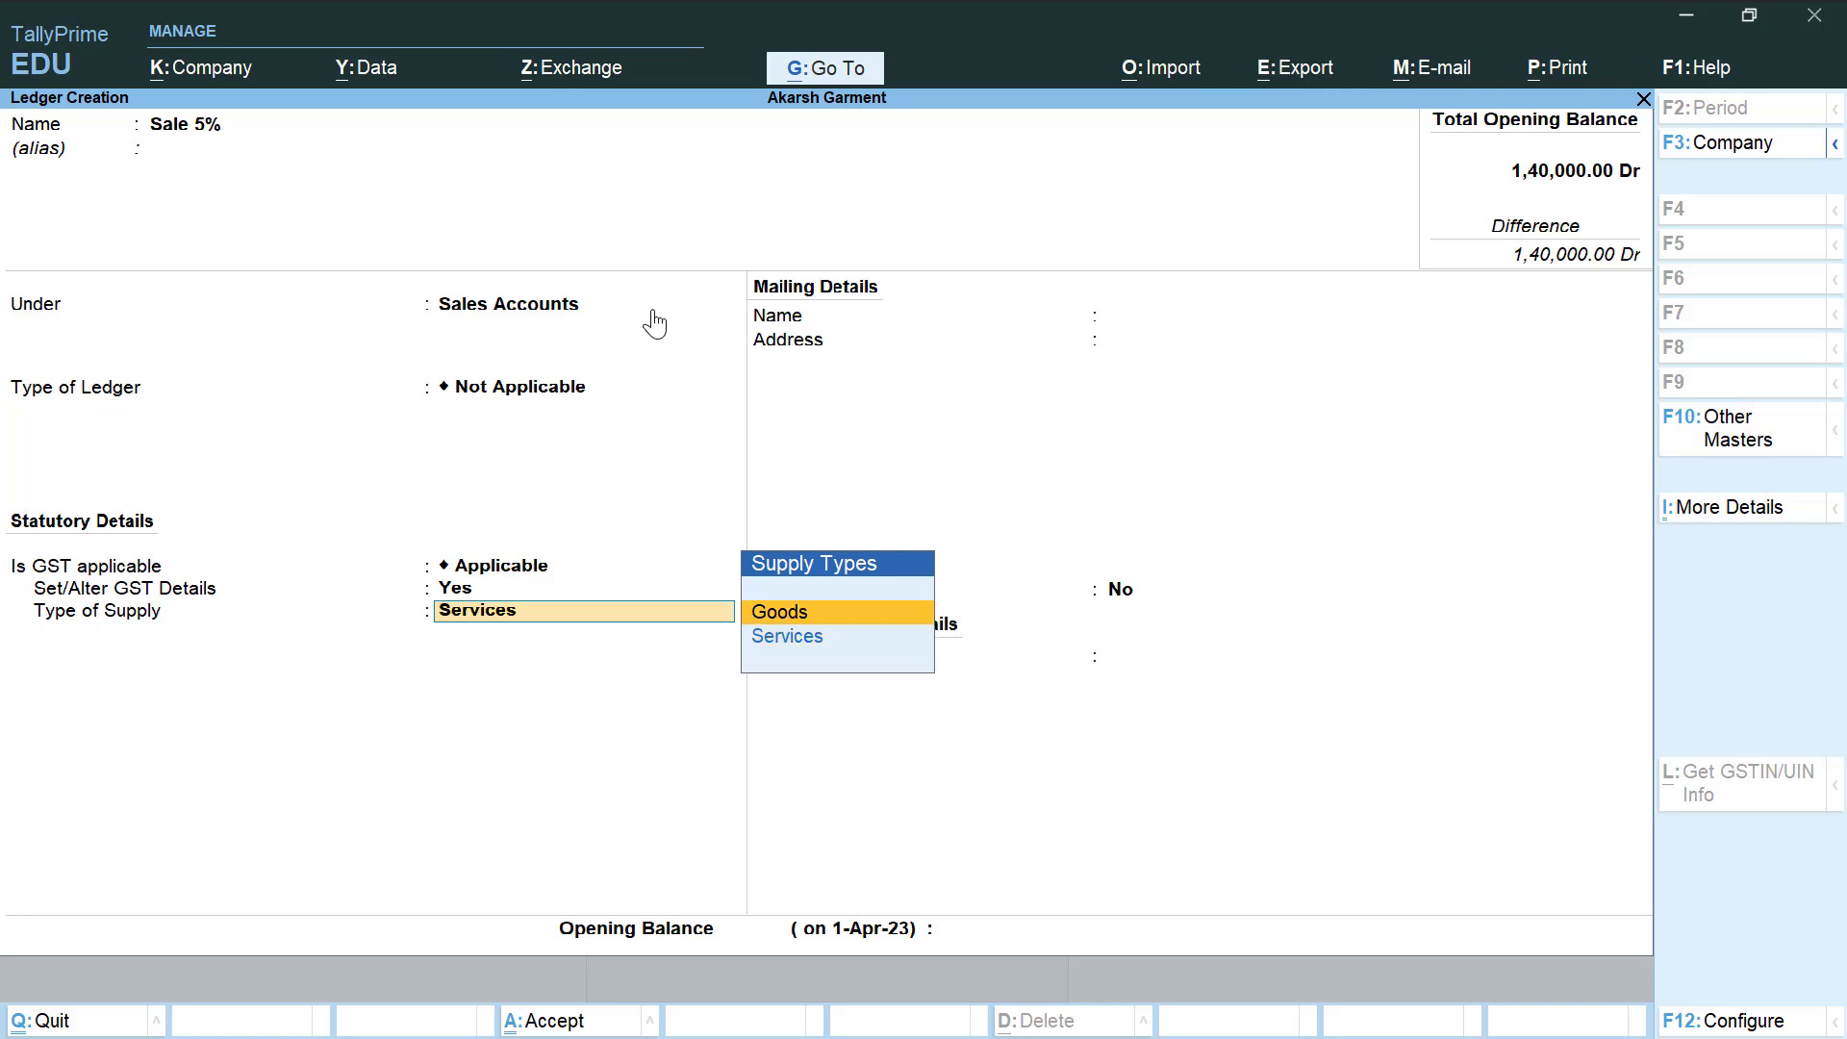
{"action": "key", "text": "Return"}
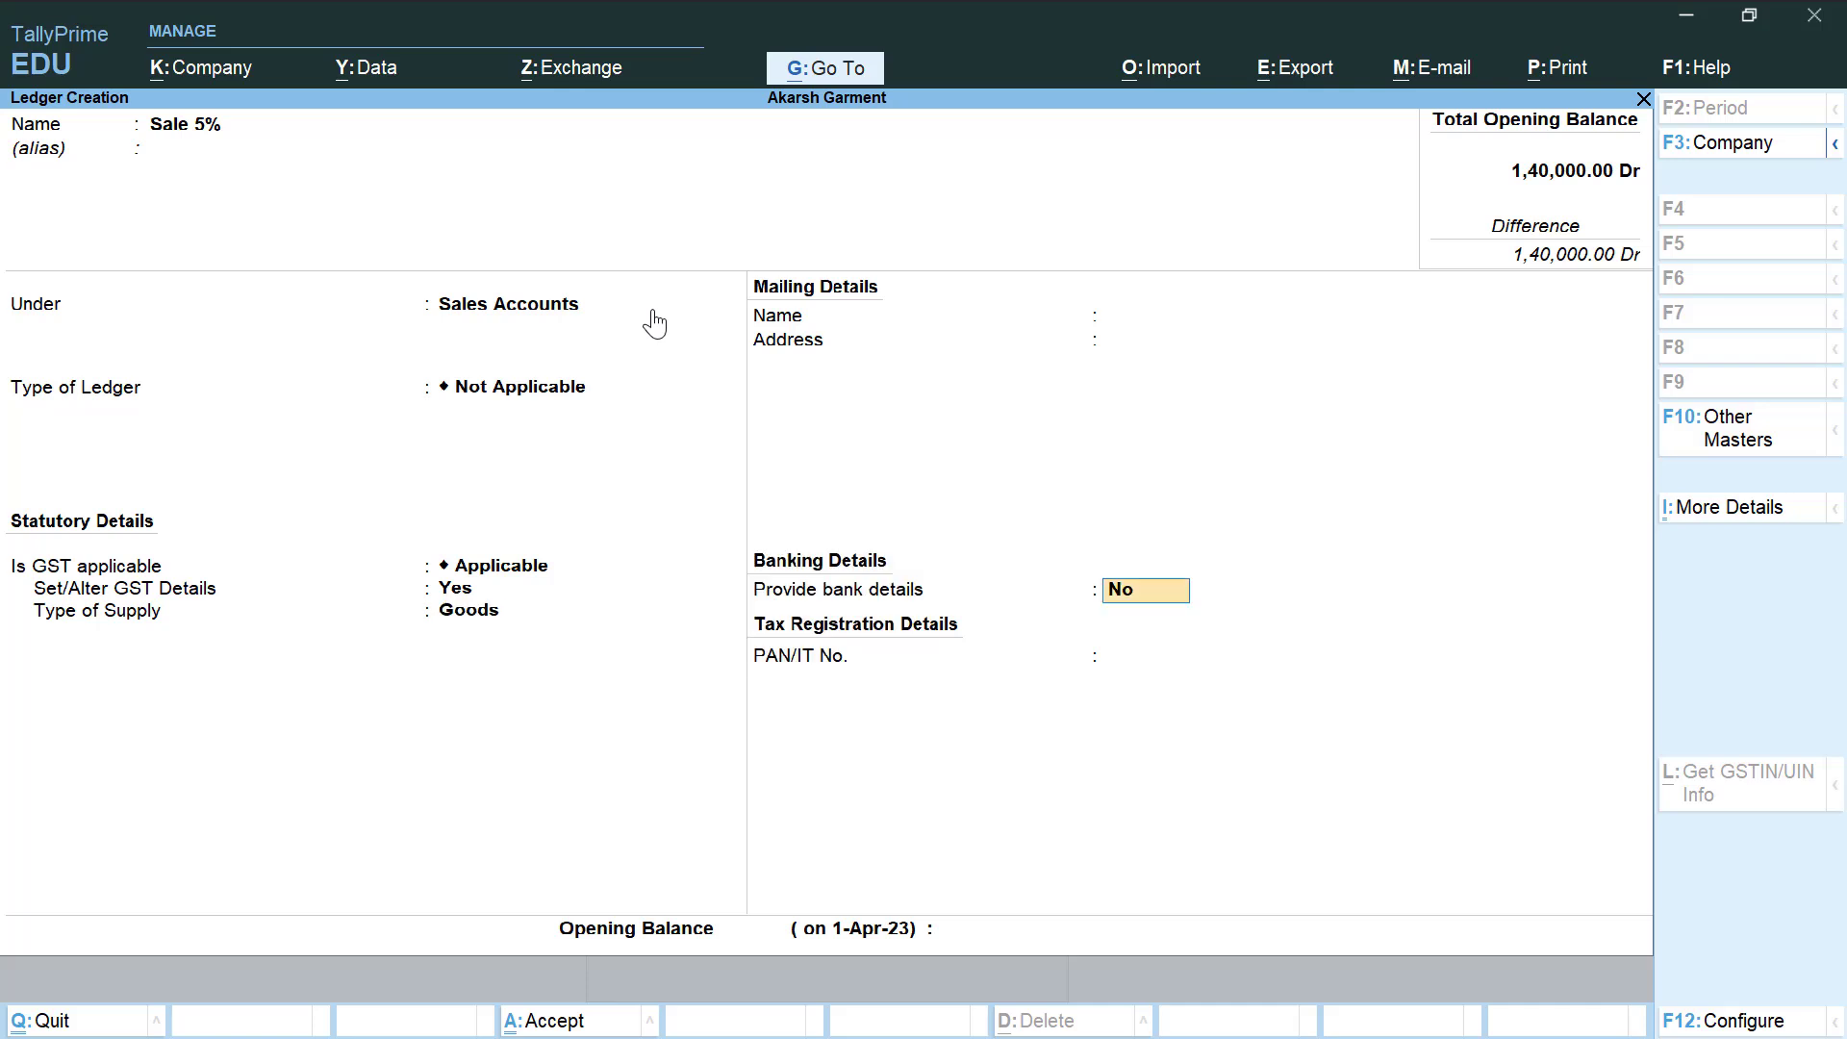
{"action": "key", "text": "Return"}
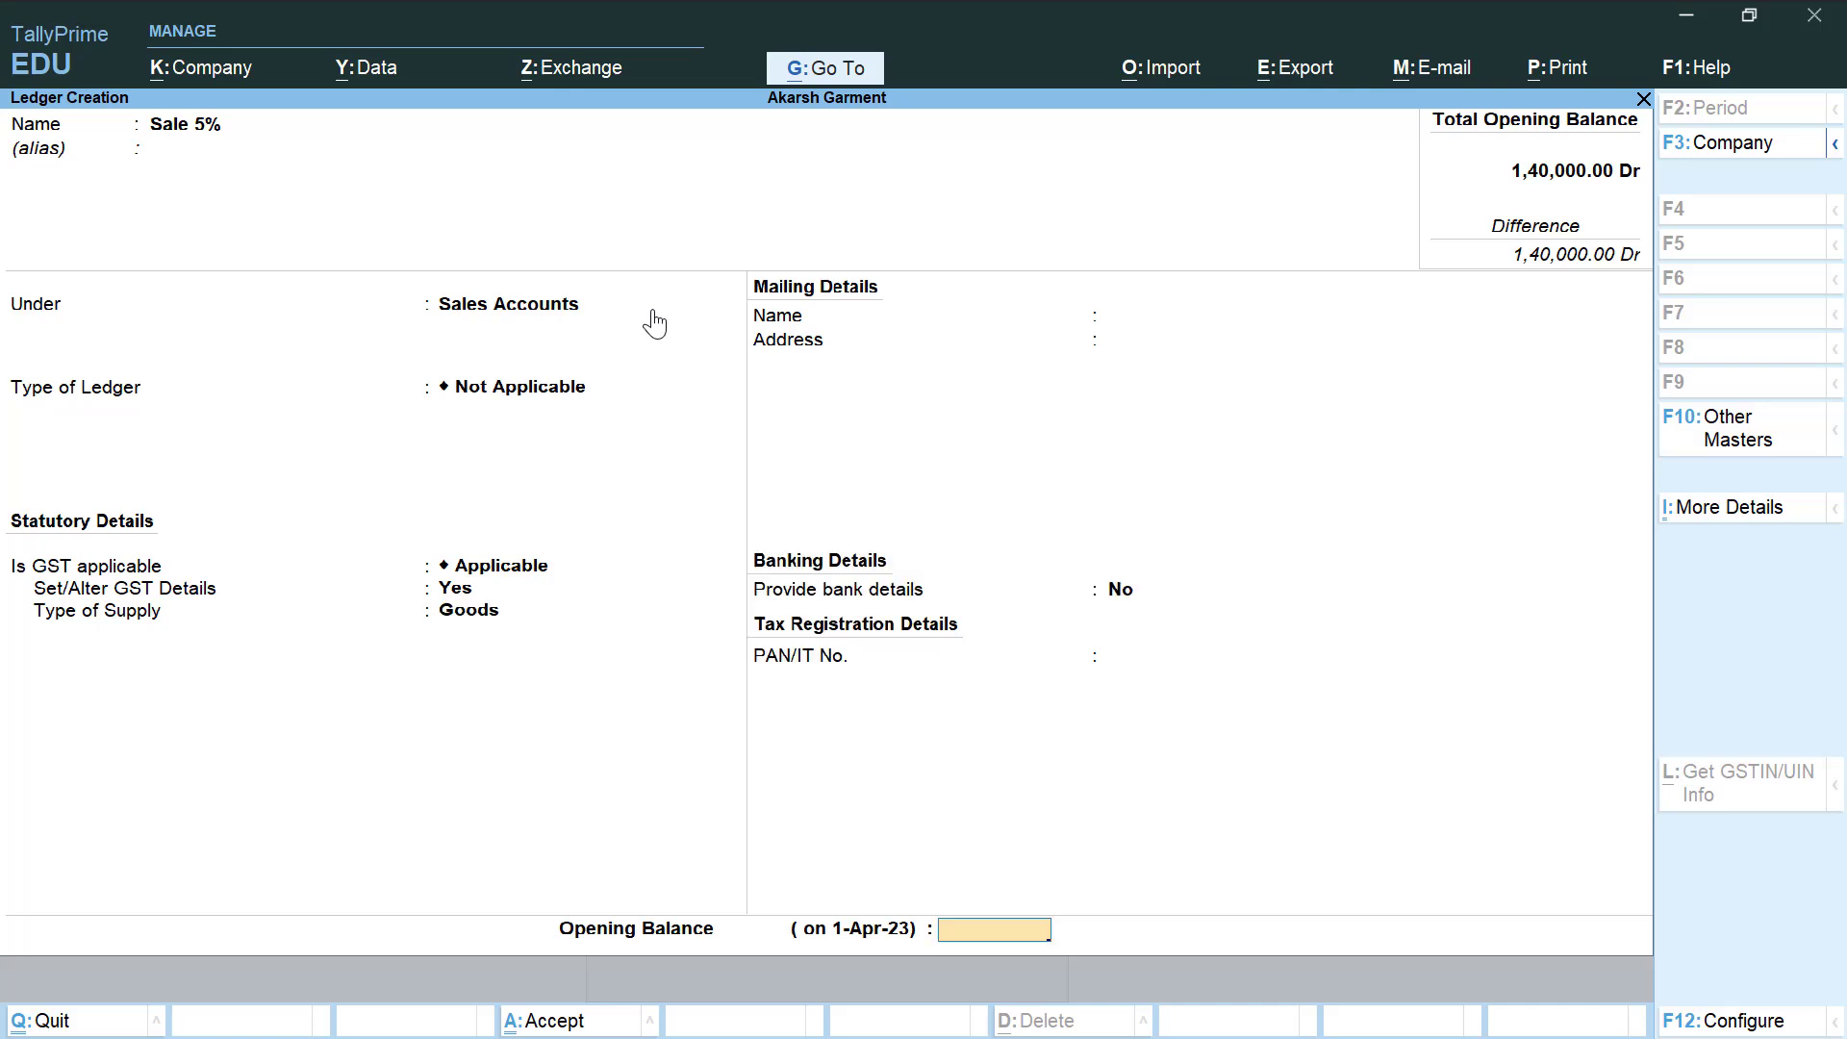
{"action": "key", "text": "Return"}
{"action": "key", "text": "Return"}
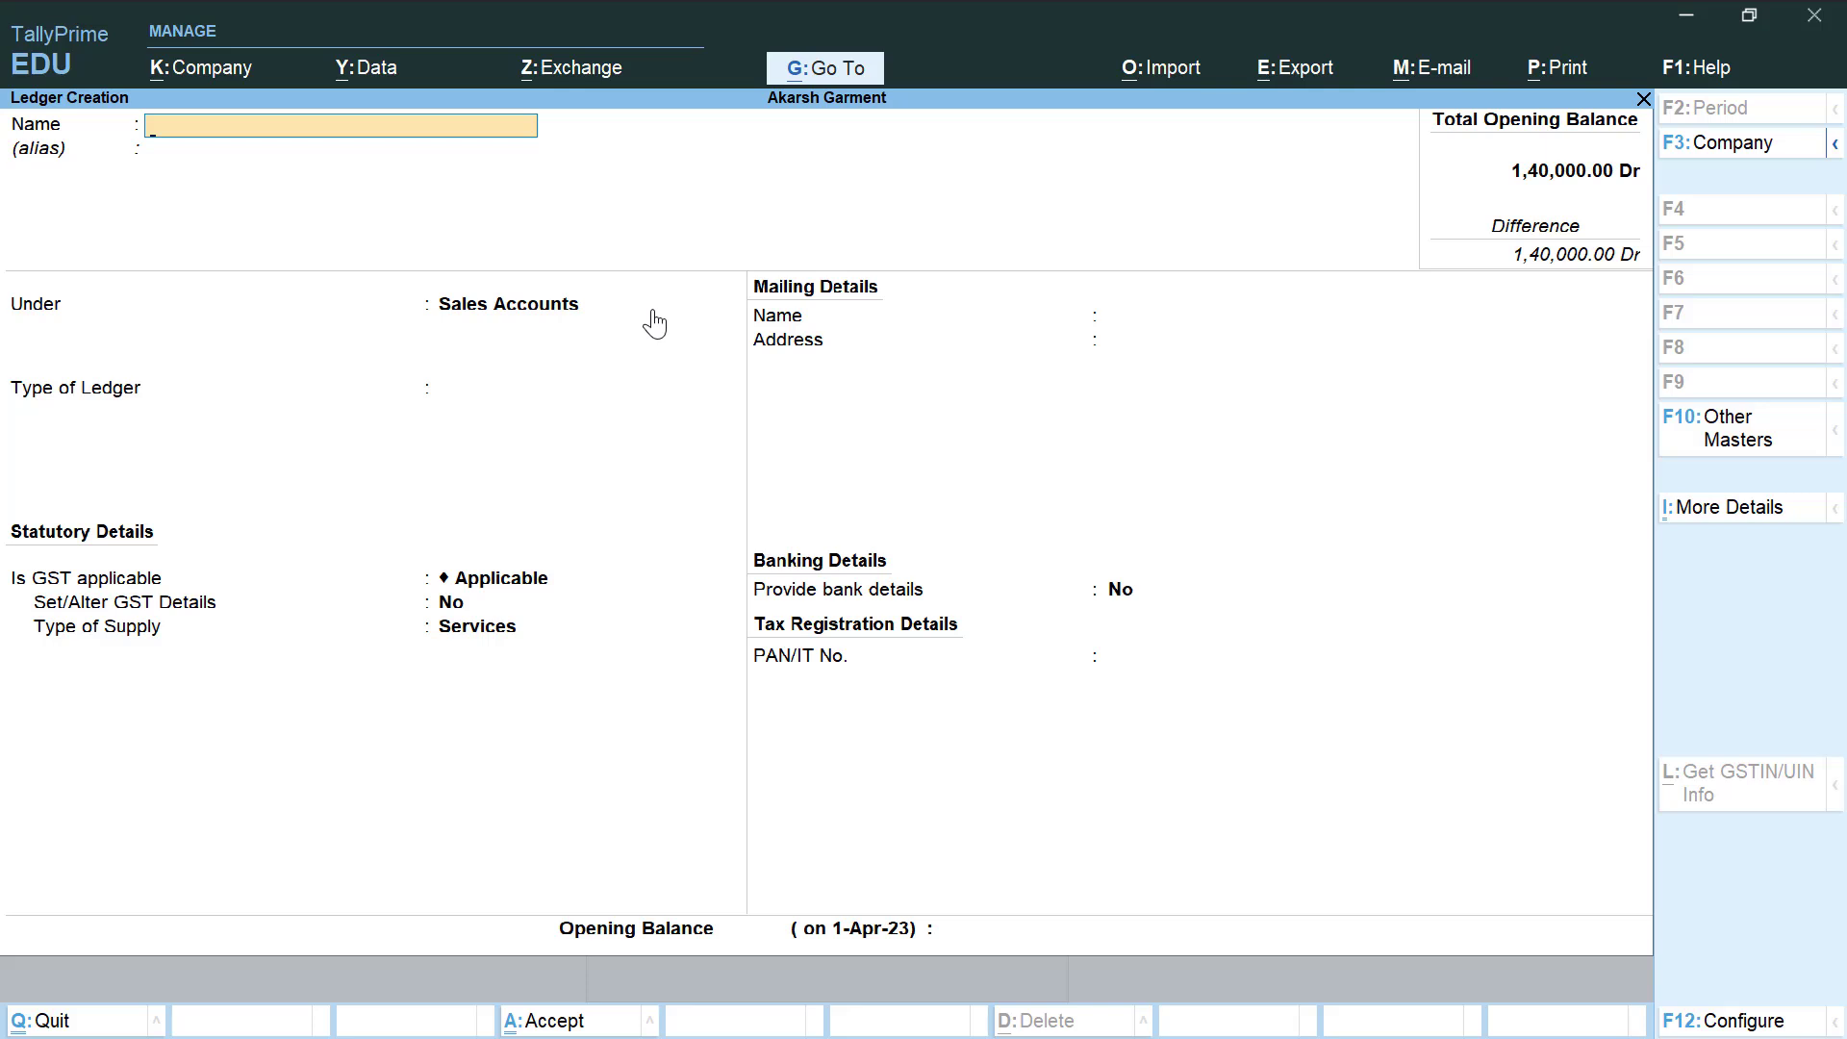
Step: Start another ledger named "Sale 12%" under Sales Accounts, with the type of ledger Not Applicable
{"action": "type", "text": "Sale 12%"}
{"action": "key", "text": "Return"}
{"action": "key", "text": "Return"}
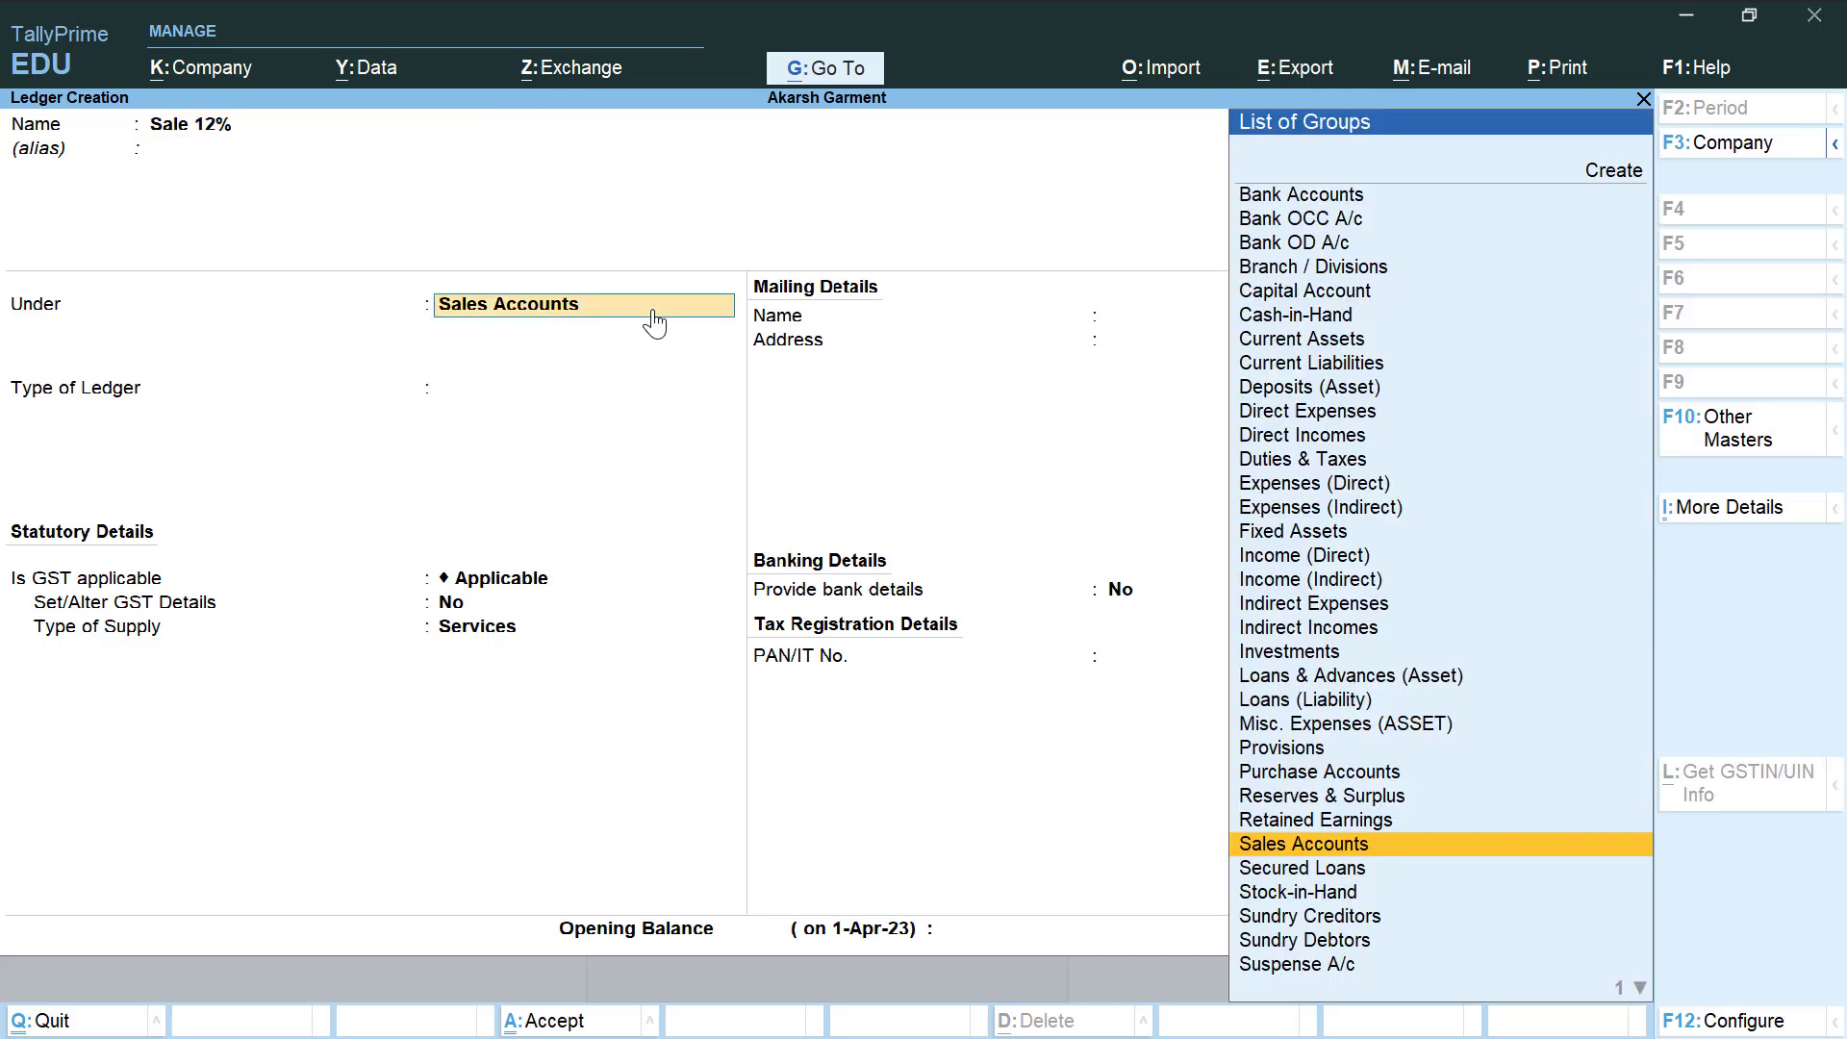
{"action": "key", "text": "Return"}
{"action": "key", "text": "Return"}
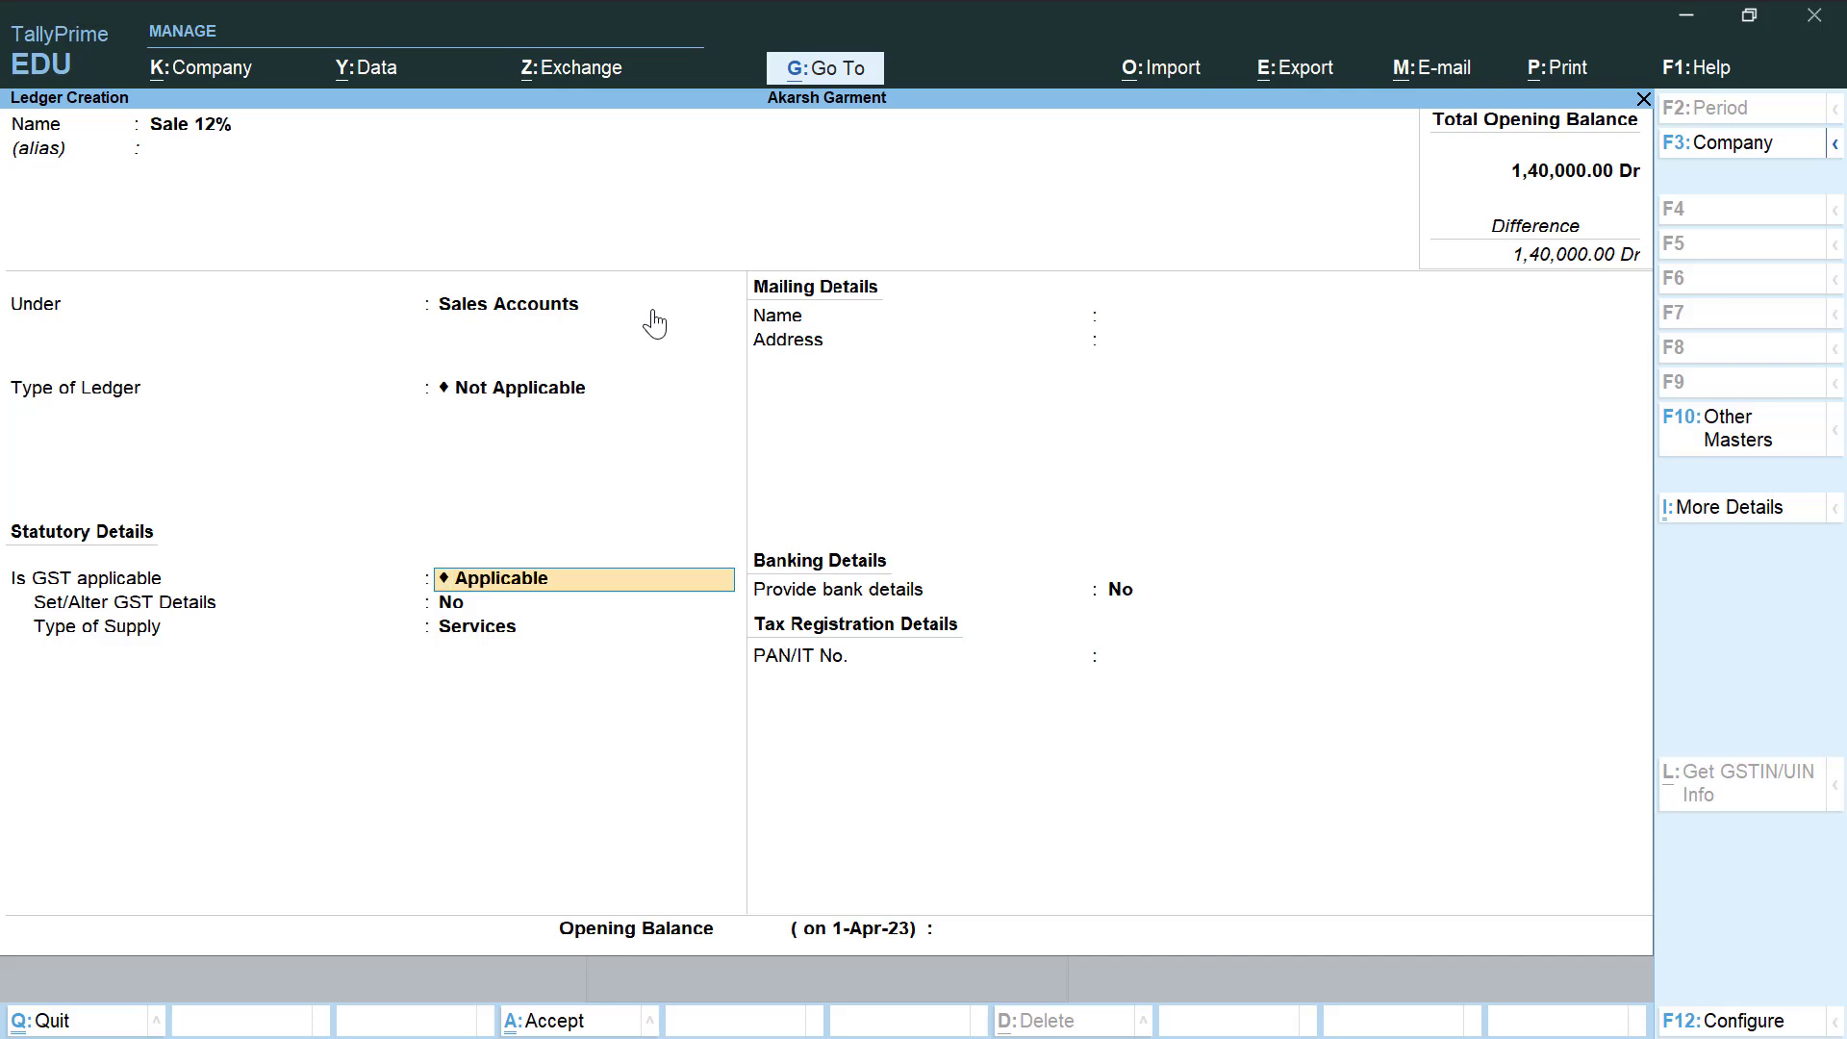
Step: Keep GST applicable for the Sale 12% ledger, enable setting its GST details, and enter HSN/SAC 1111
{"action": "key", "text": "Return"}
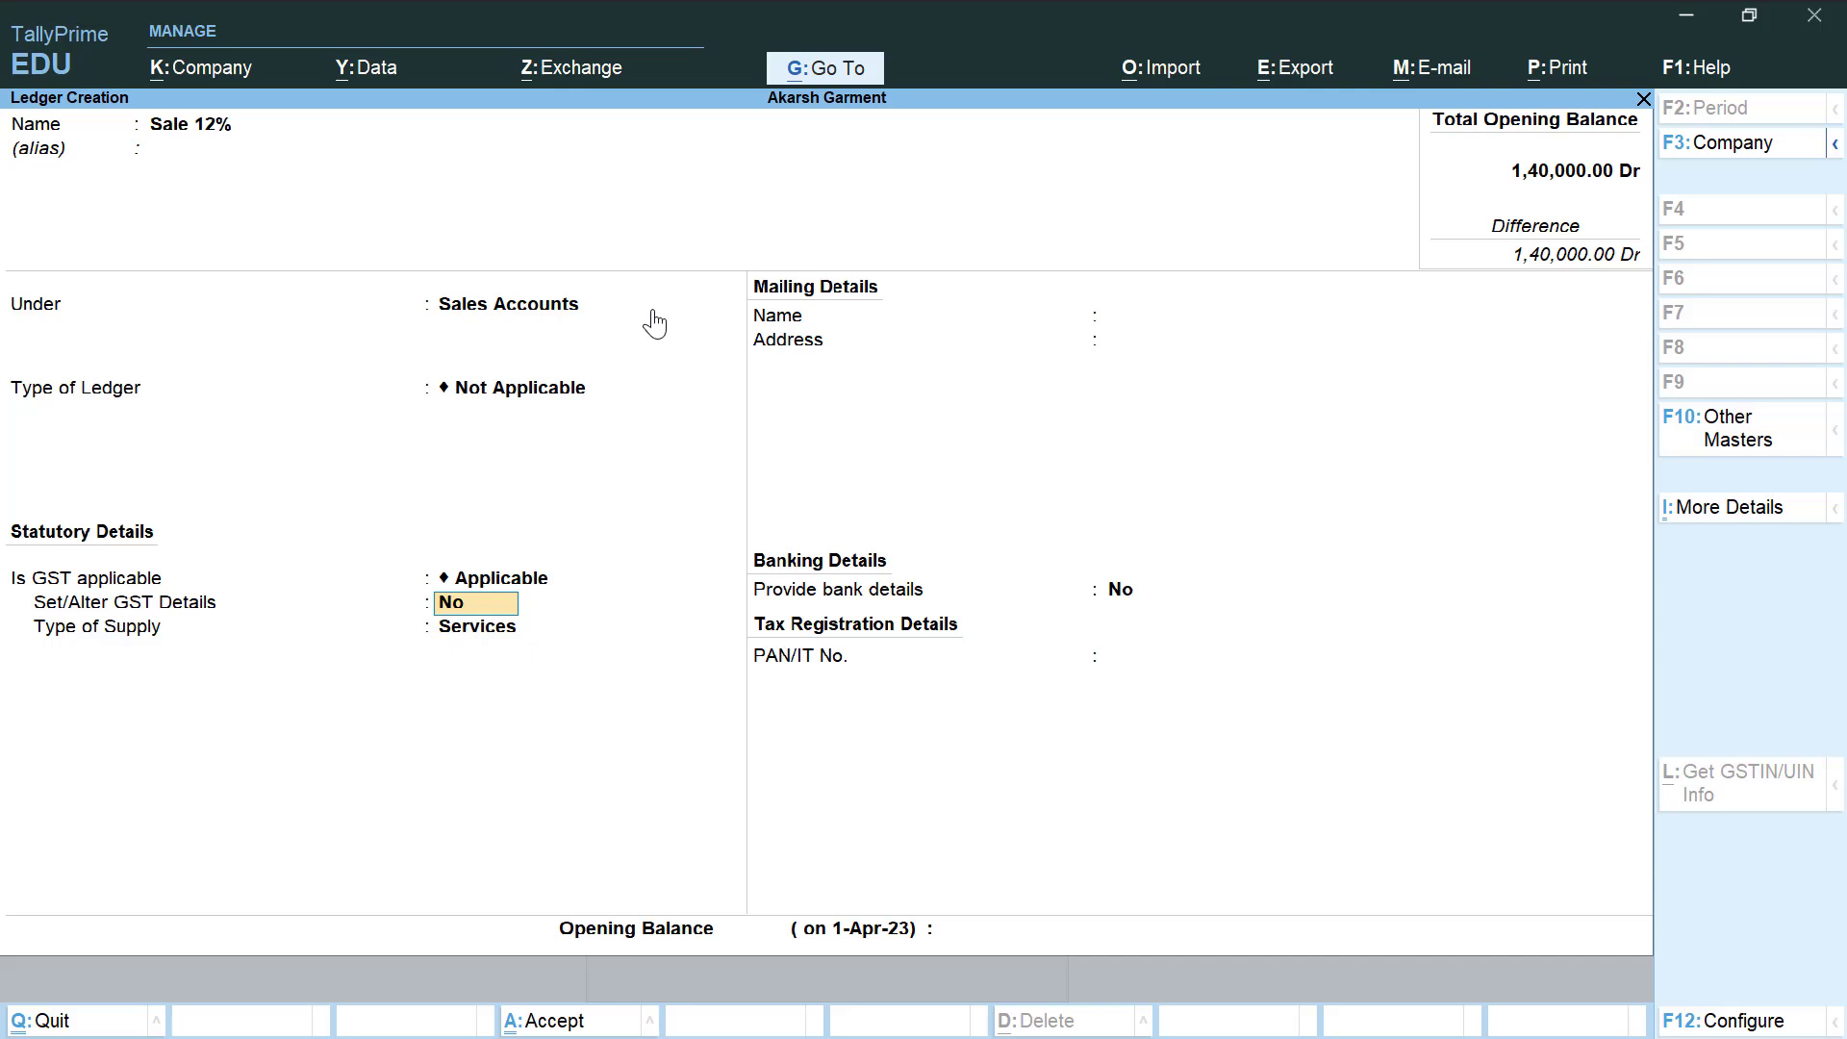
{"action": "type", "text": "y"}
{"action": "key", "text": "Return"}
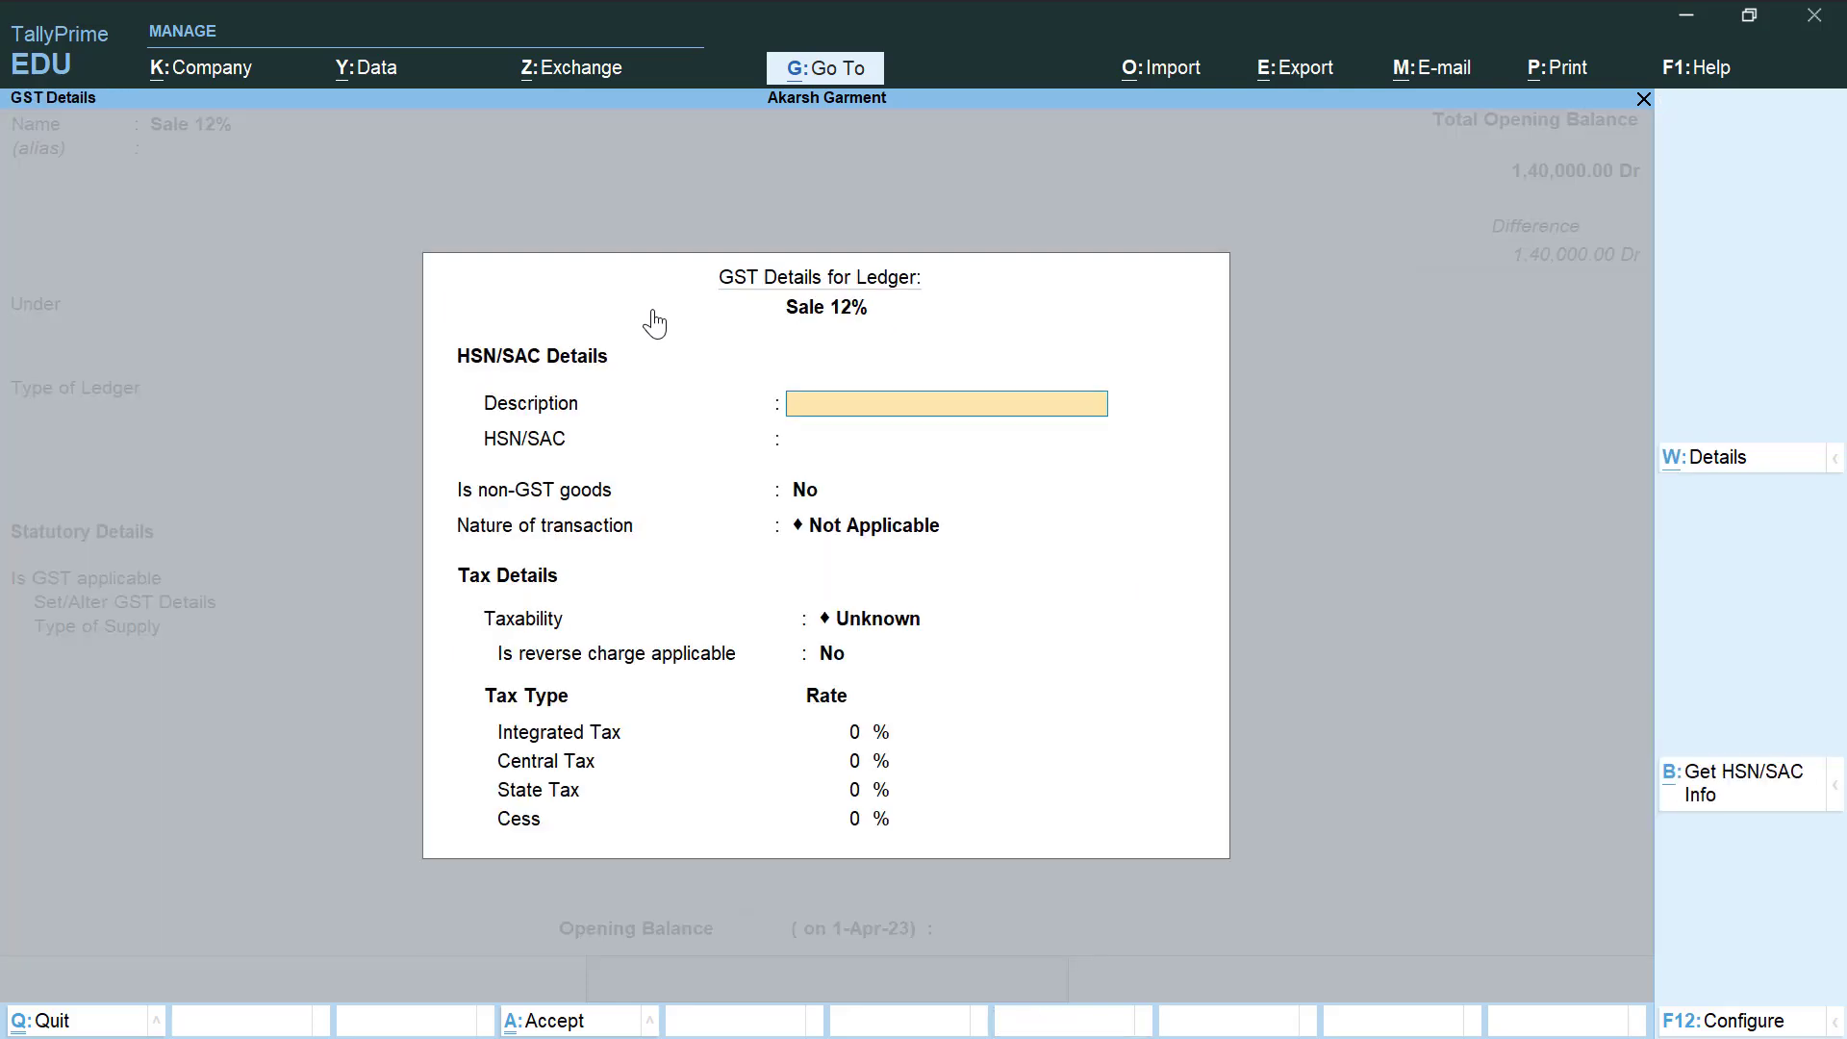
{"action": "key", "text": "Return"}
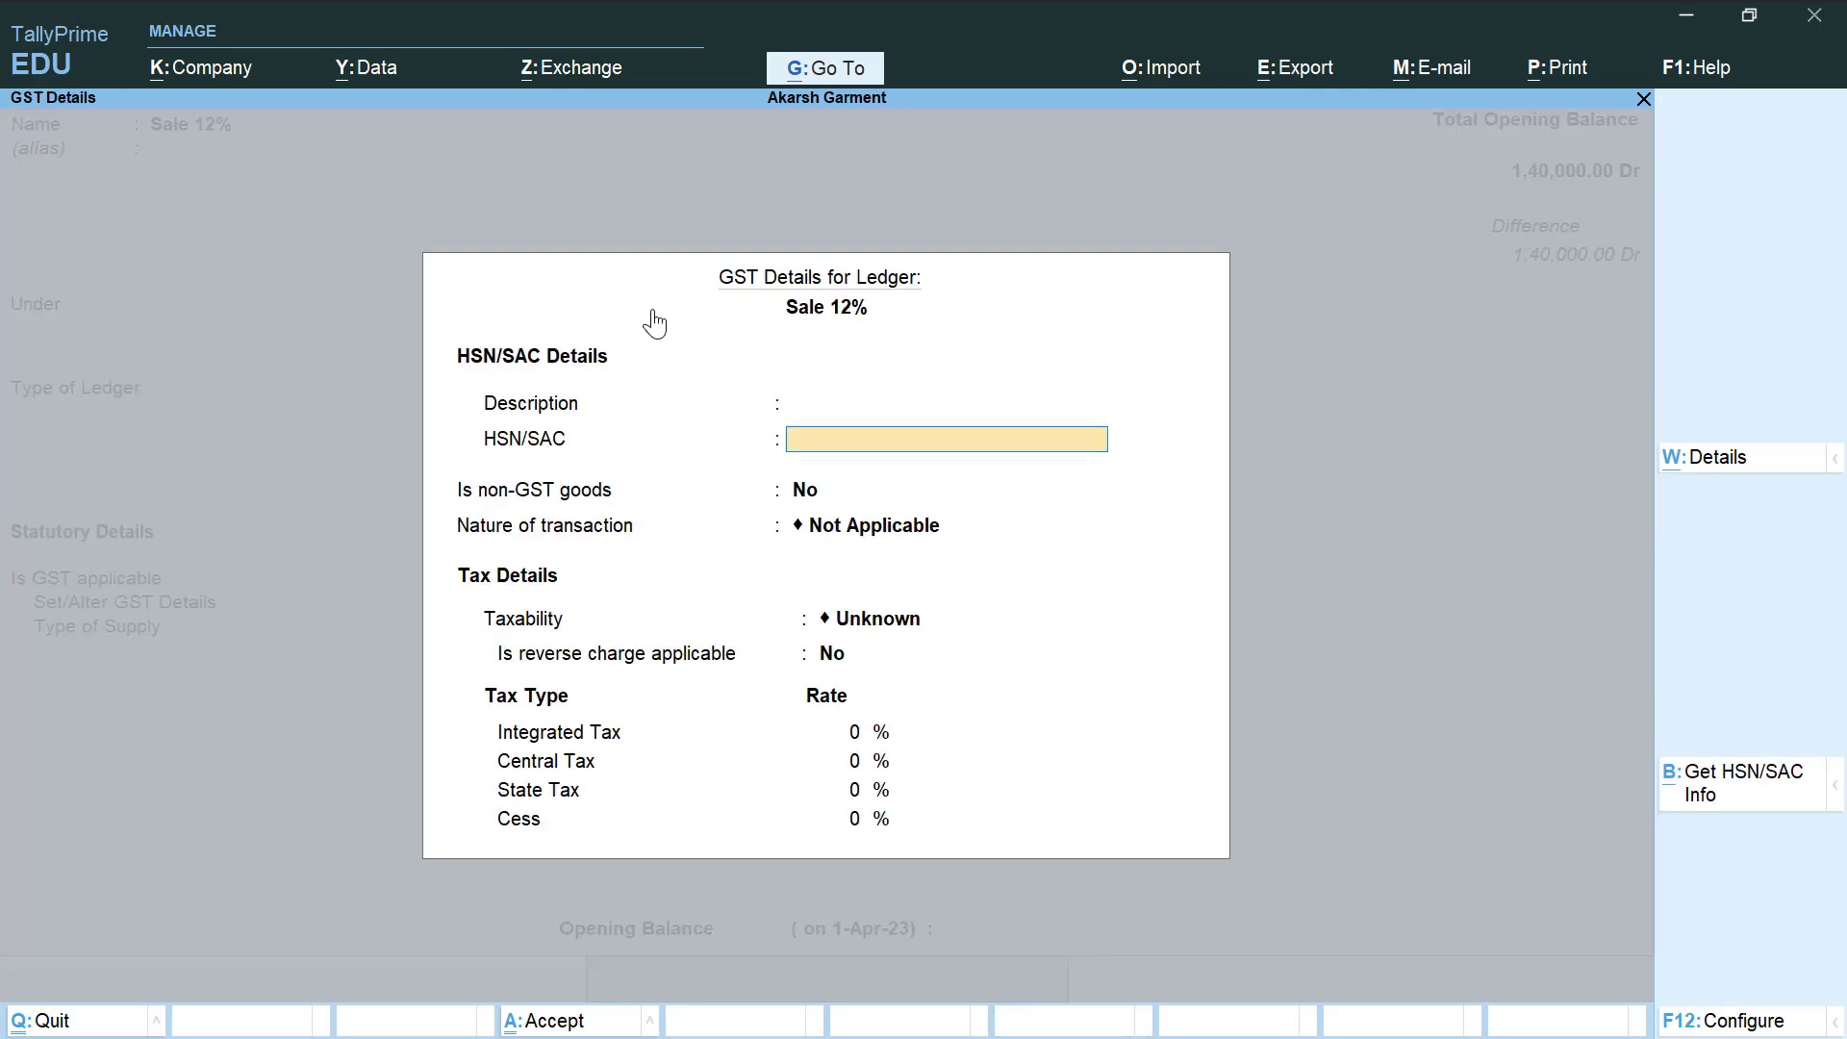
{"action": "type", "text": "1111"}
{"action": "key", "text": "Return"}
Step: Keep the Sale 12% ledger's nature of transaction Not Applicable and set its taxability to Taxable
{"action": "key", "text": "Return"}
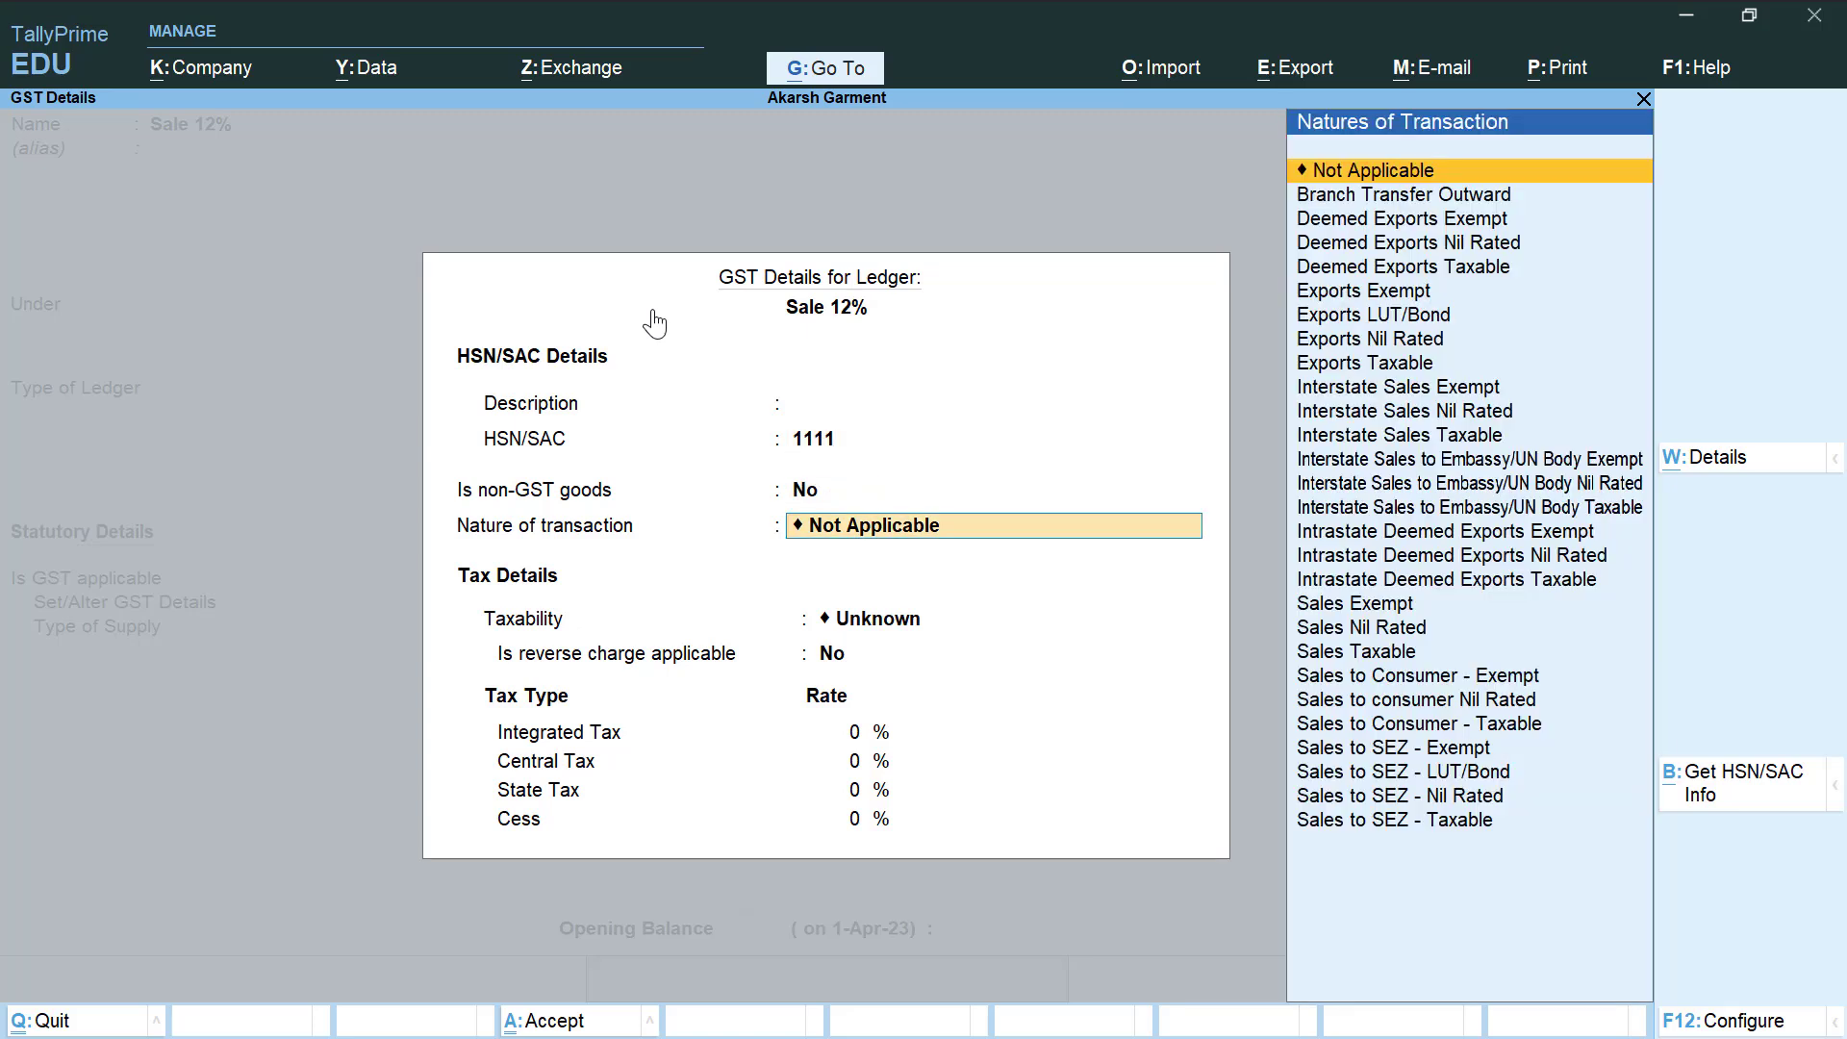
{"action": "key", "text": "Return"}
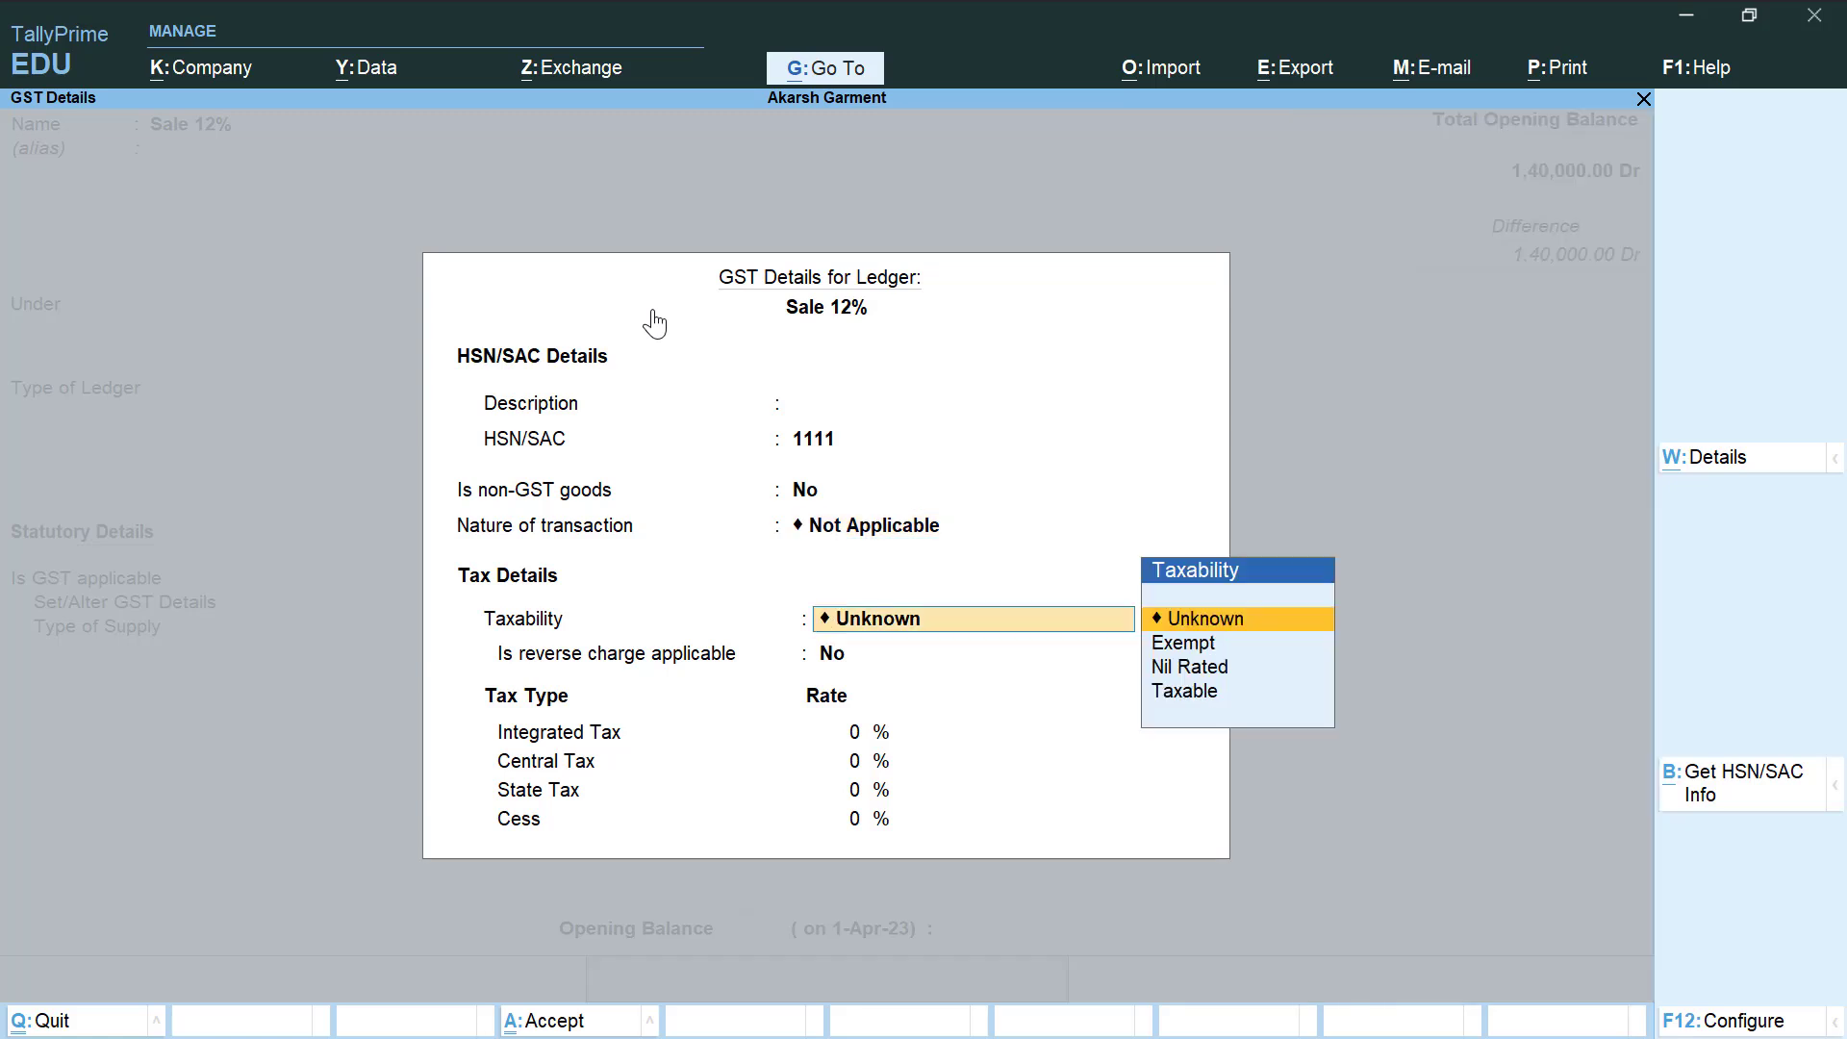
{"action": "key", "text": "Down"}
{"action": "key", "text": "Down"}
{"action": "key", "text": "Down"}
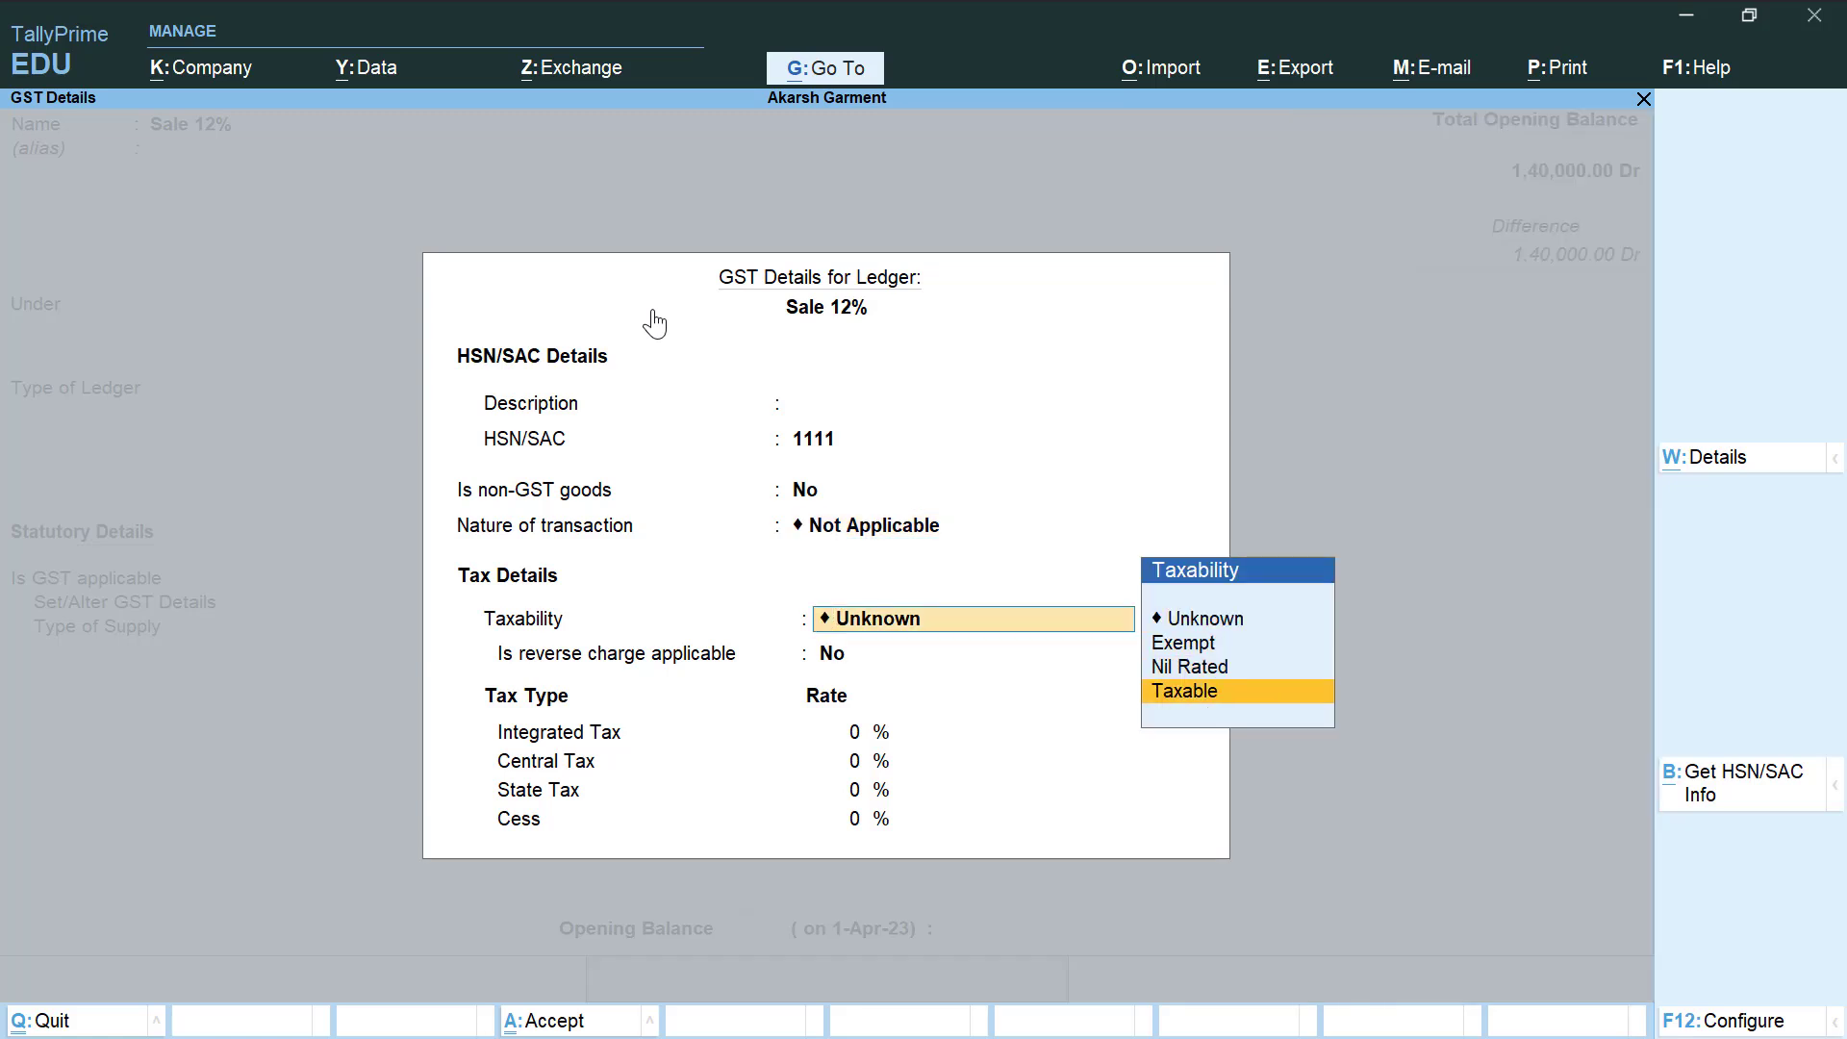
{"action": "key", "text": "Return"}
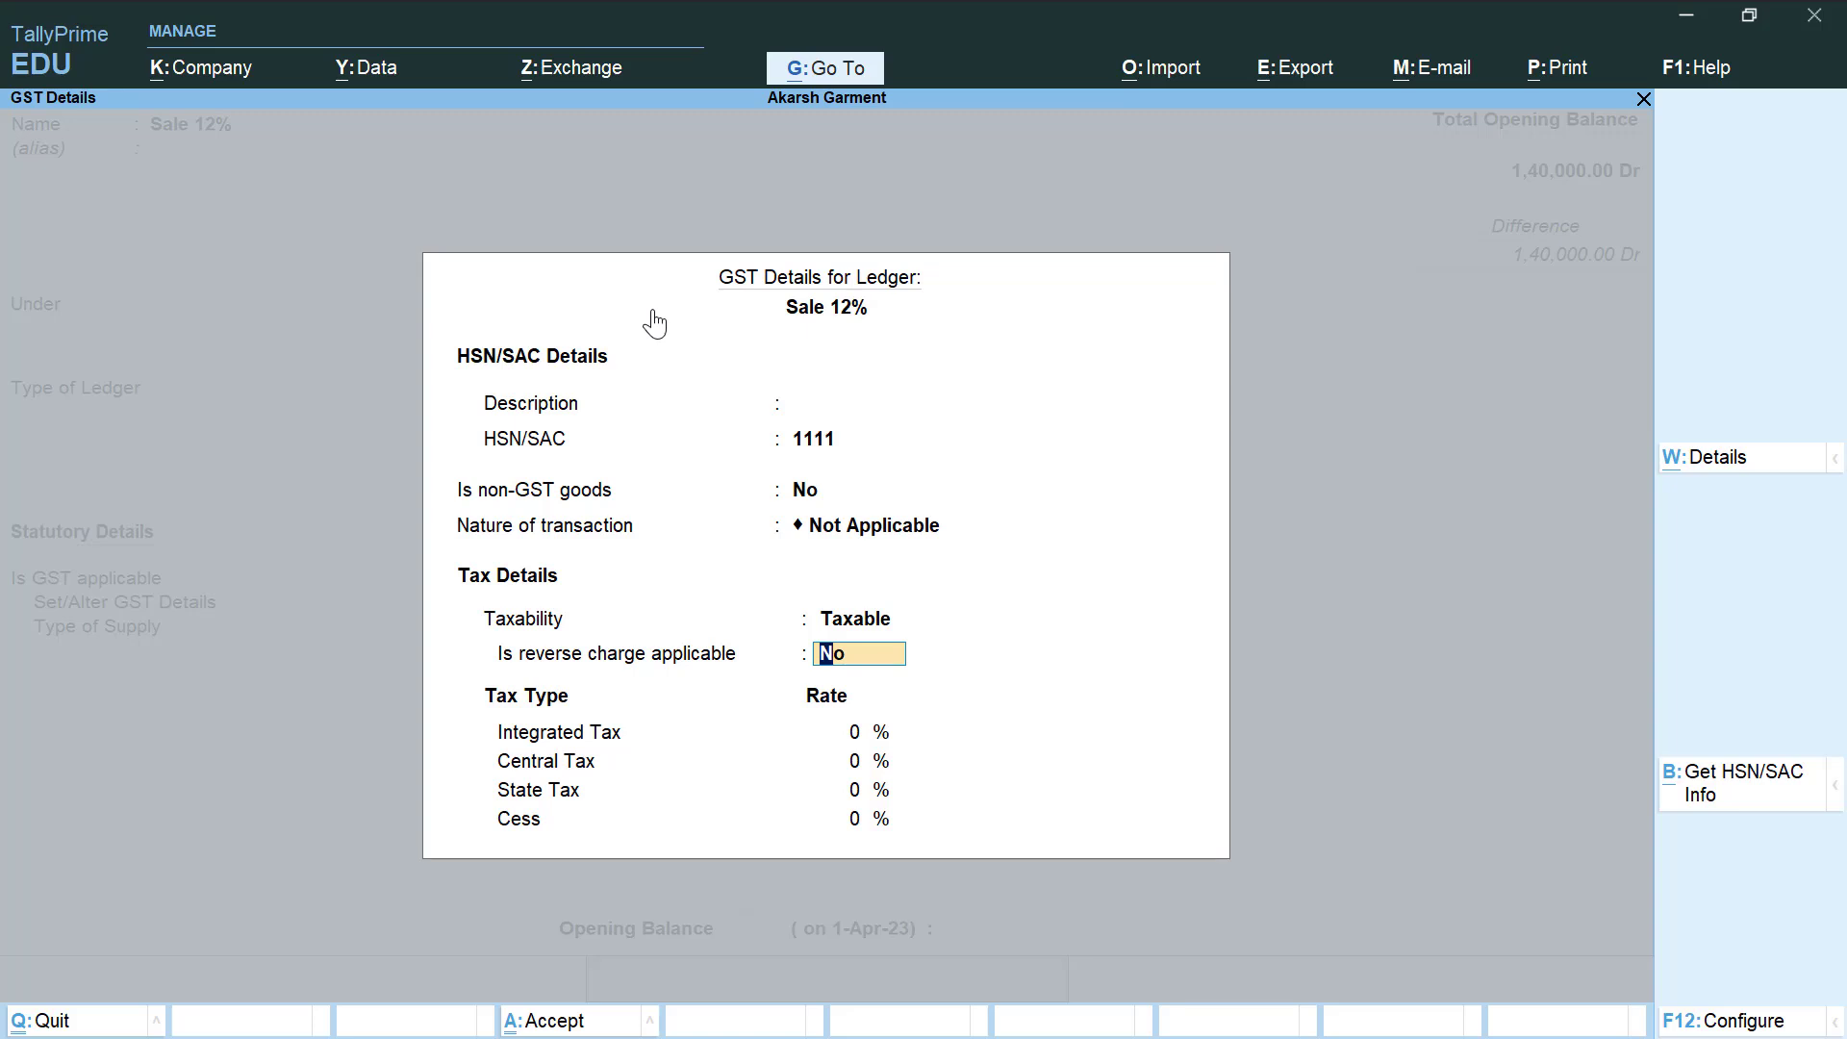
Step: Go back to the Sale 12% ledger's taxability, review the alternatives such as Exempt and Nil Rated, and keep Taxable
{"action": "key", "text": "BackSpace"}
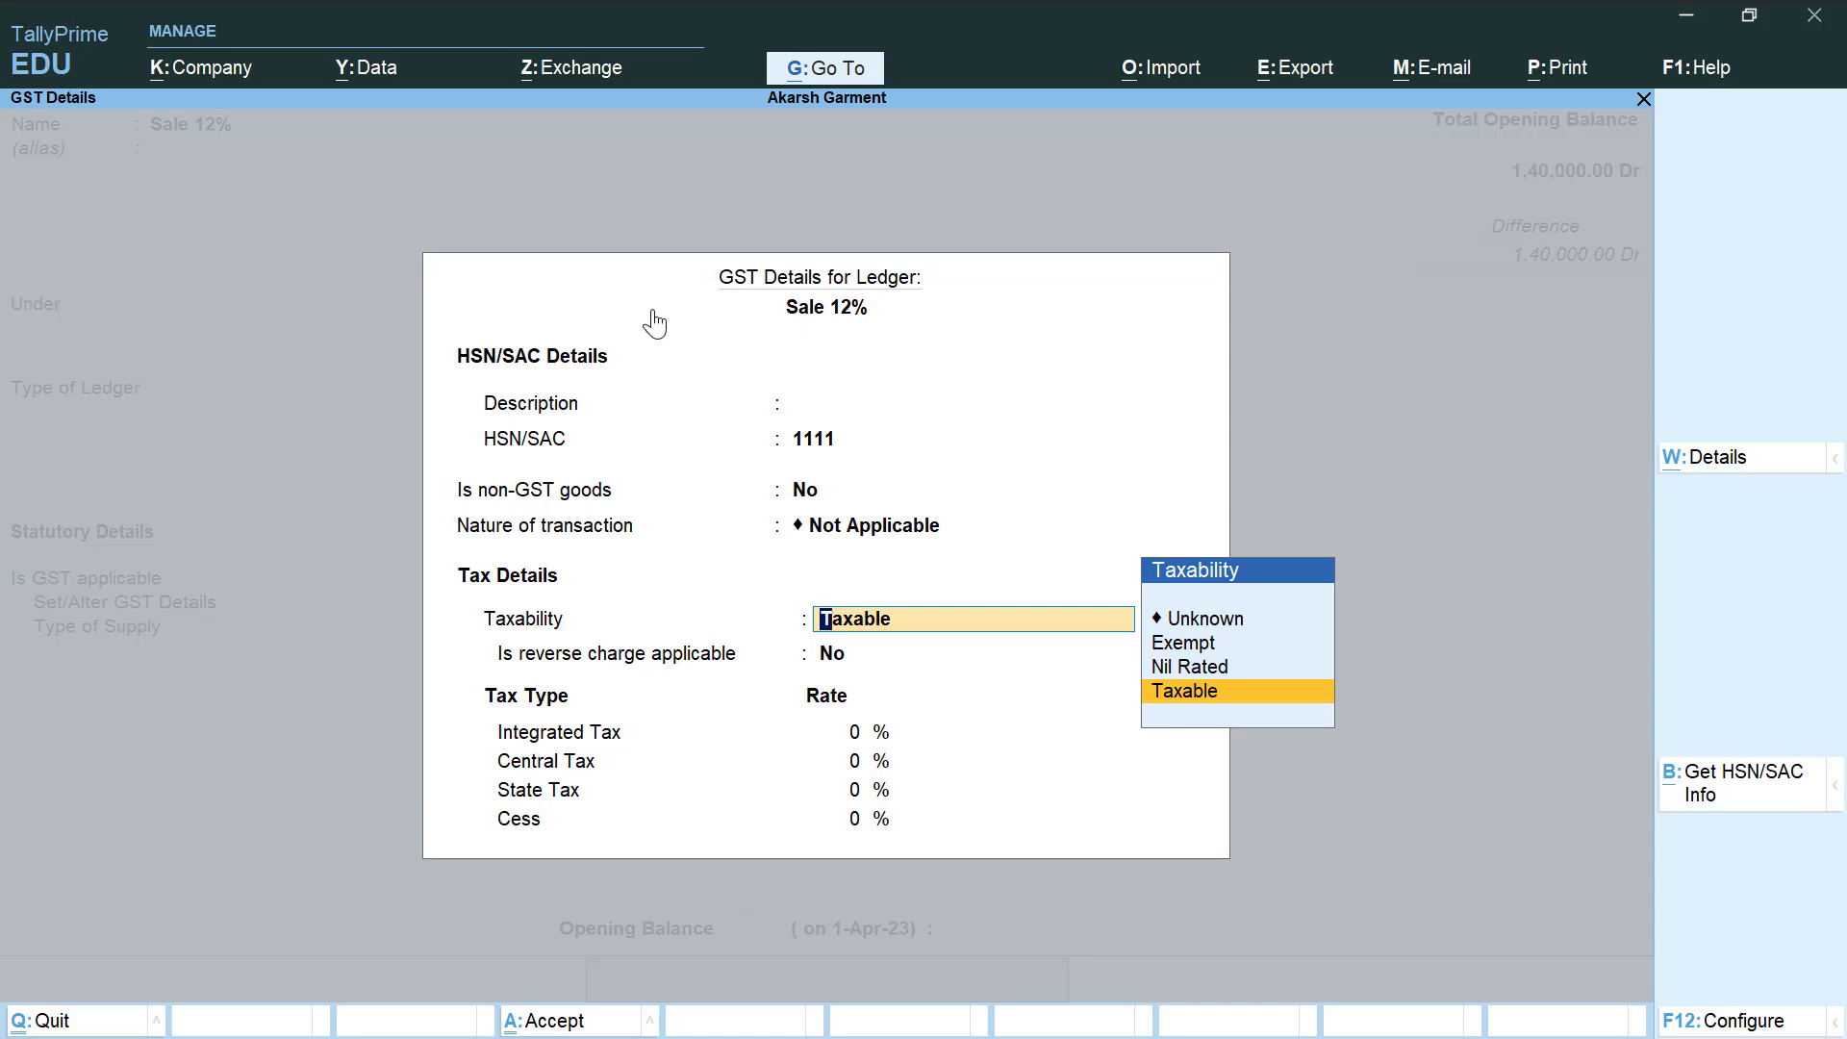
{"action": "key", "text": "Up"}
{"action": "key", "text": "Up"}
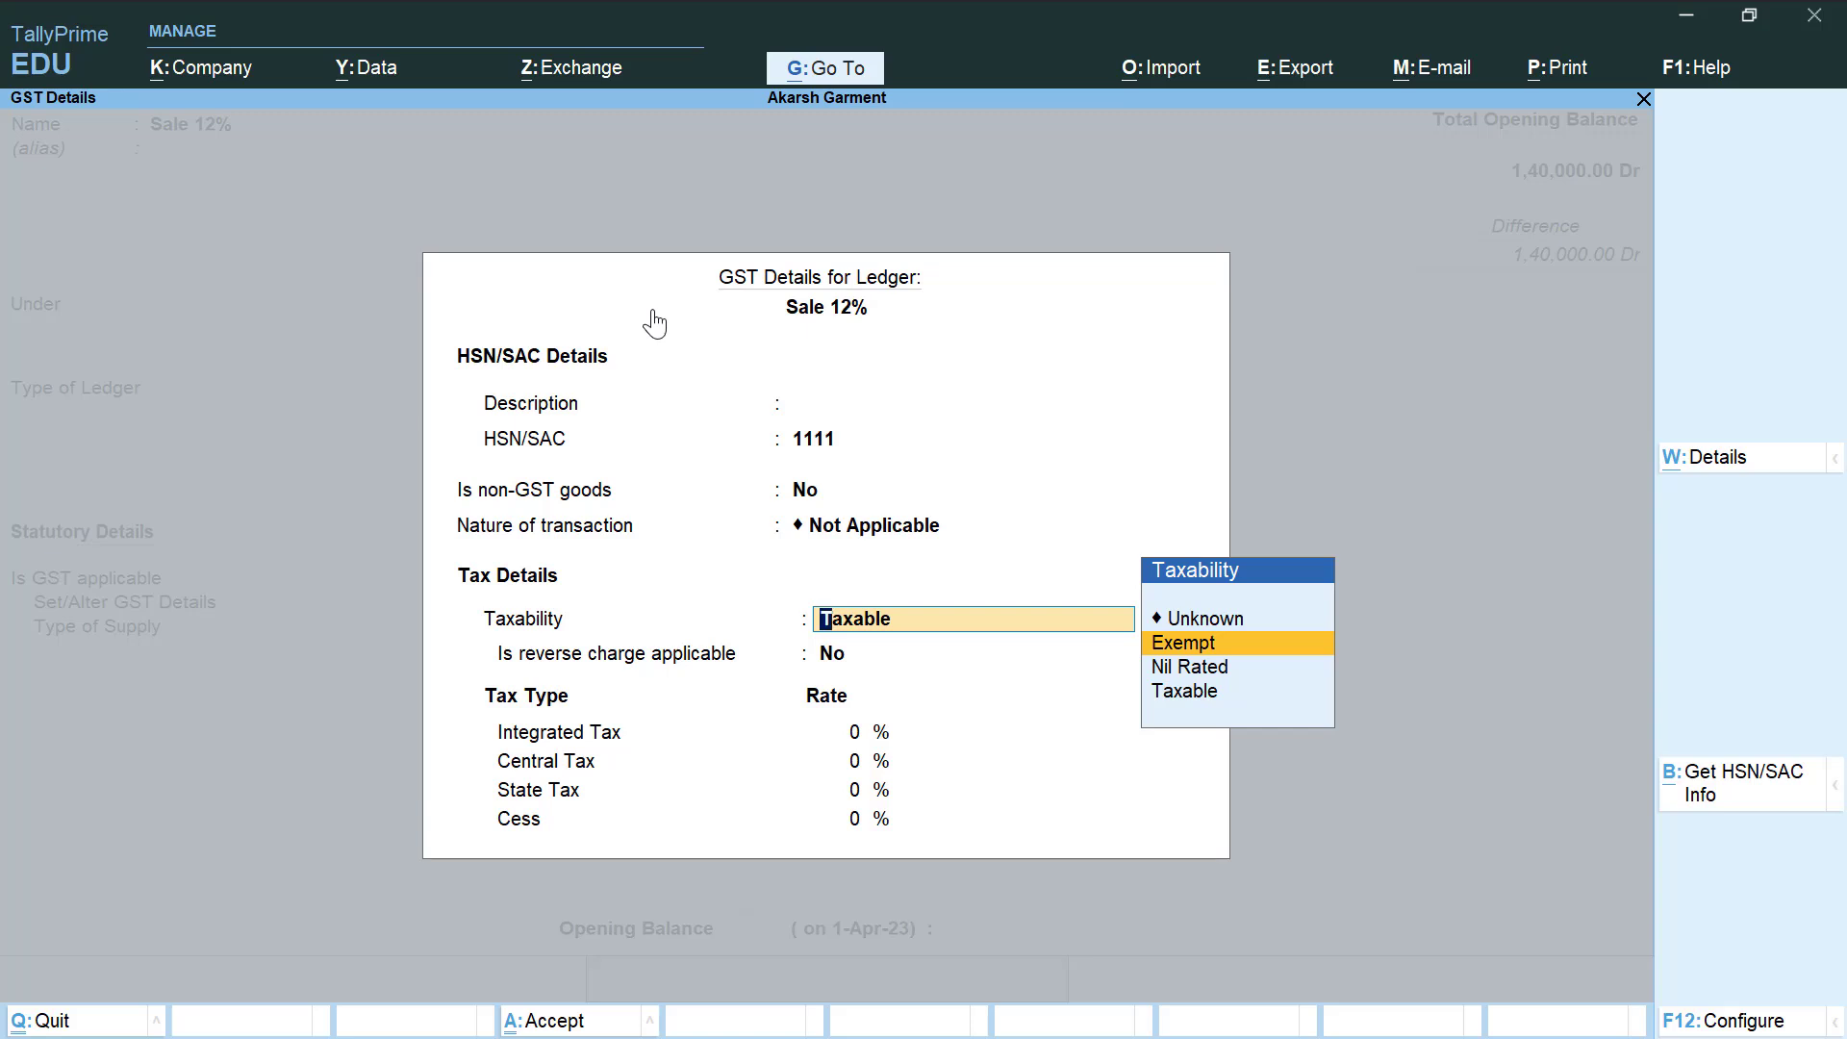
{"action": "key", "text": "Down"}
{"action": "key", "text": "Down"}
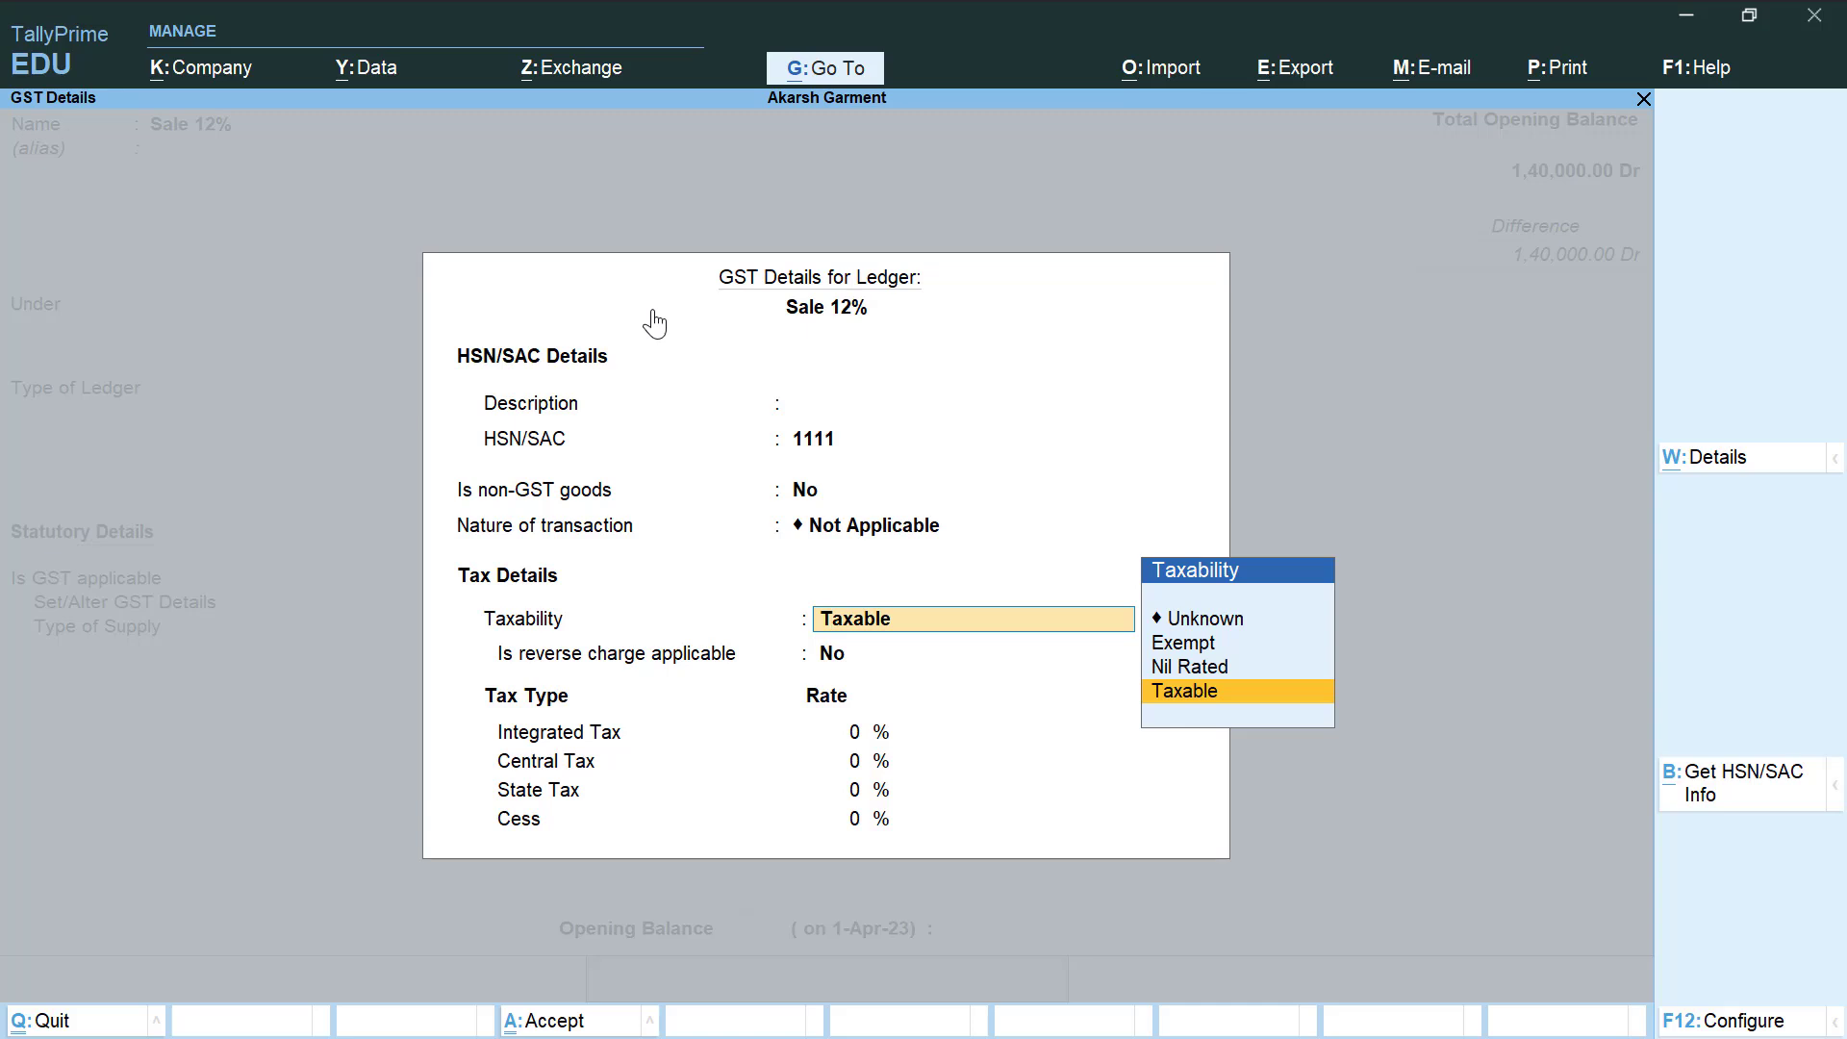
{"action": "key", "text": "Return"}
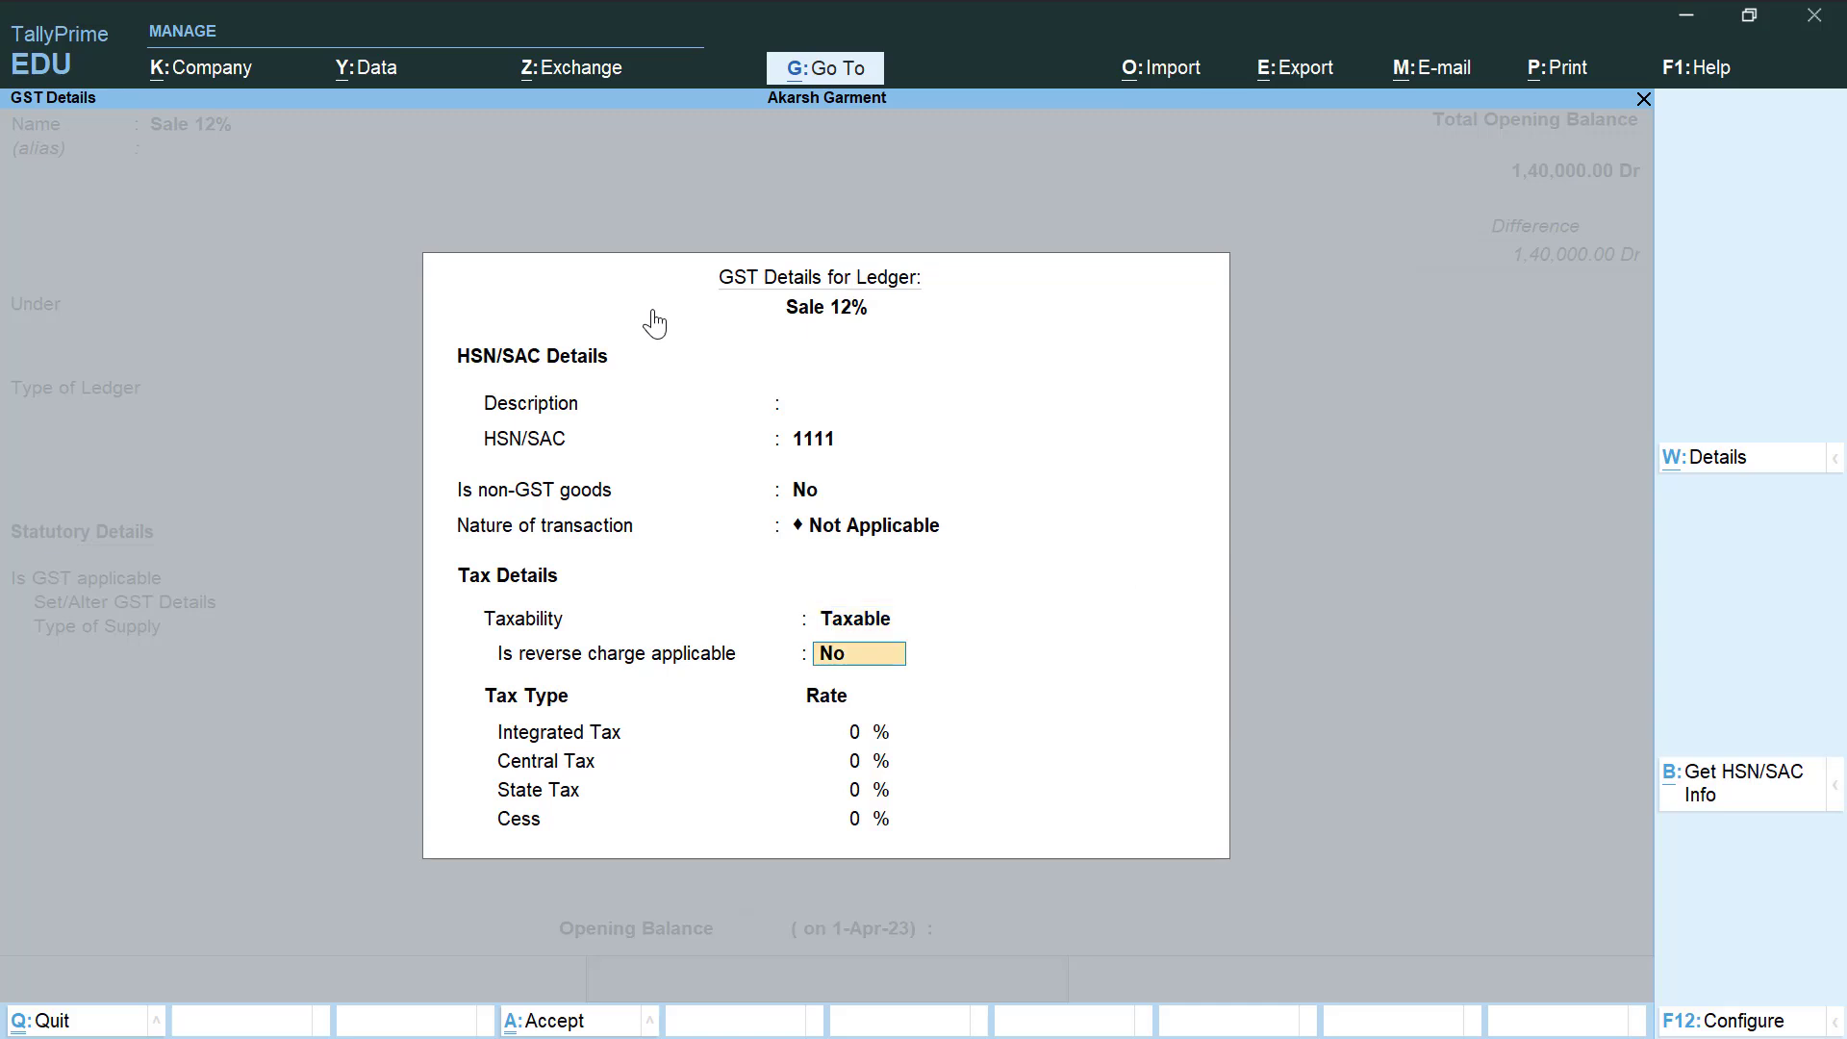
Step: Keep reverse charge at No, set the integrated tax rate to 12%, and accept the GST details of the Sale 12% ledger
{"action": "key", "text": "Return"}
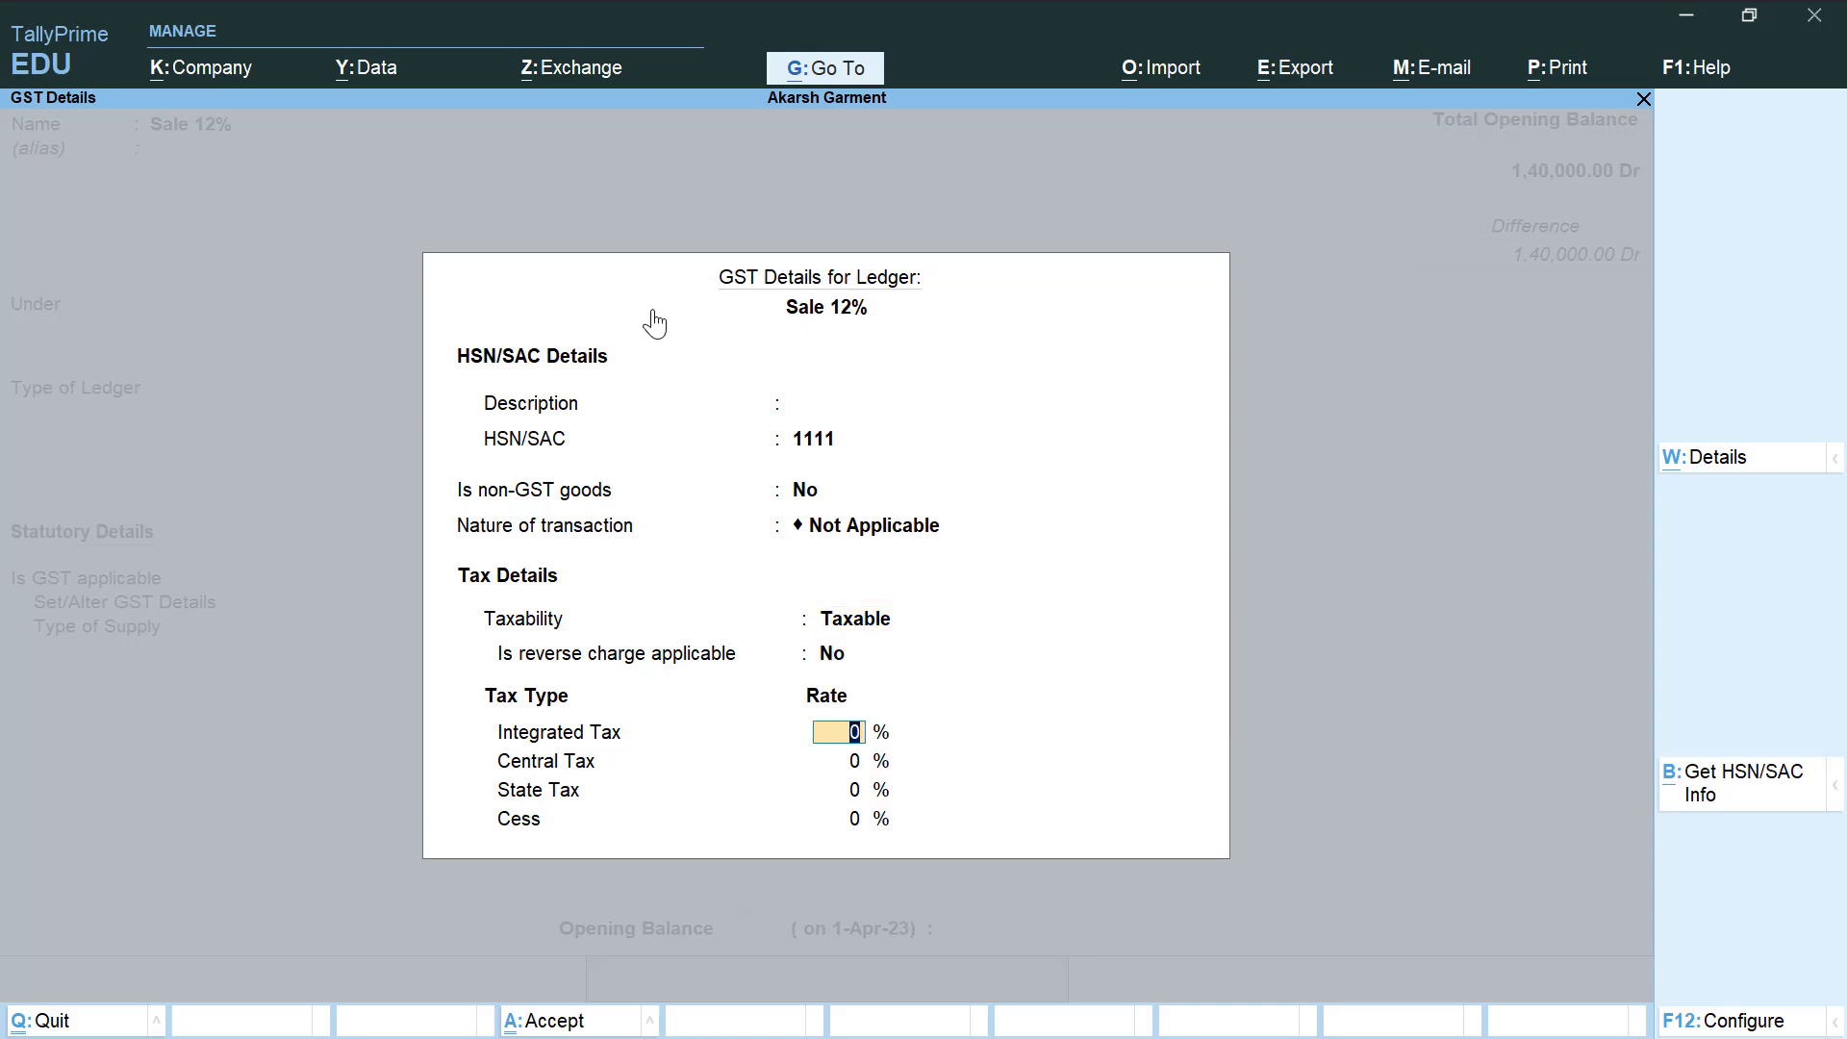
{"action": "type", "text": "12"}
{"action": "key", "text": "Return"}
{"action": "key", "text": "Return"}
{"action": "key", "text": "Return"}
{"action": "key", "text": "Return"}
{"action": "key", "text": "Return"}
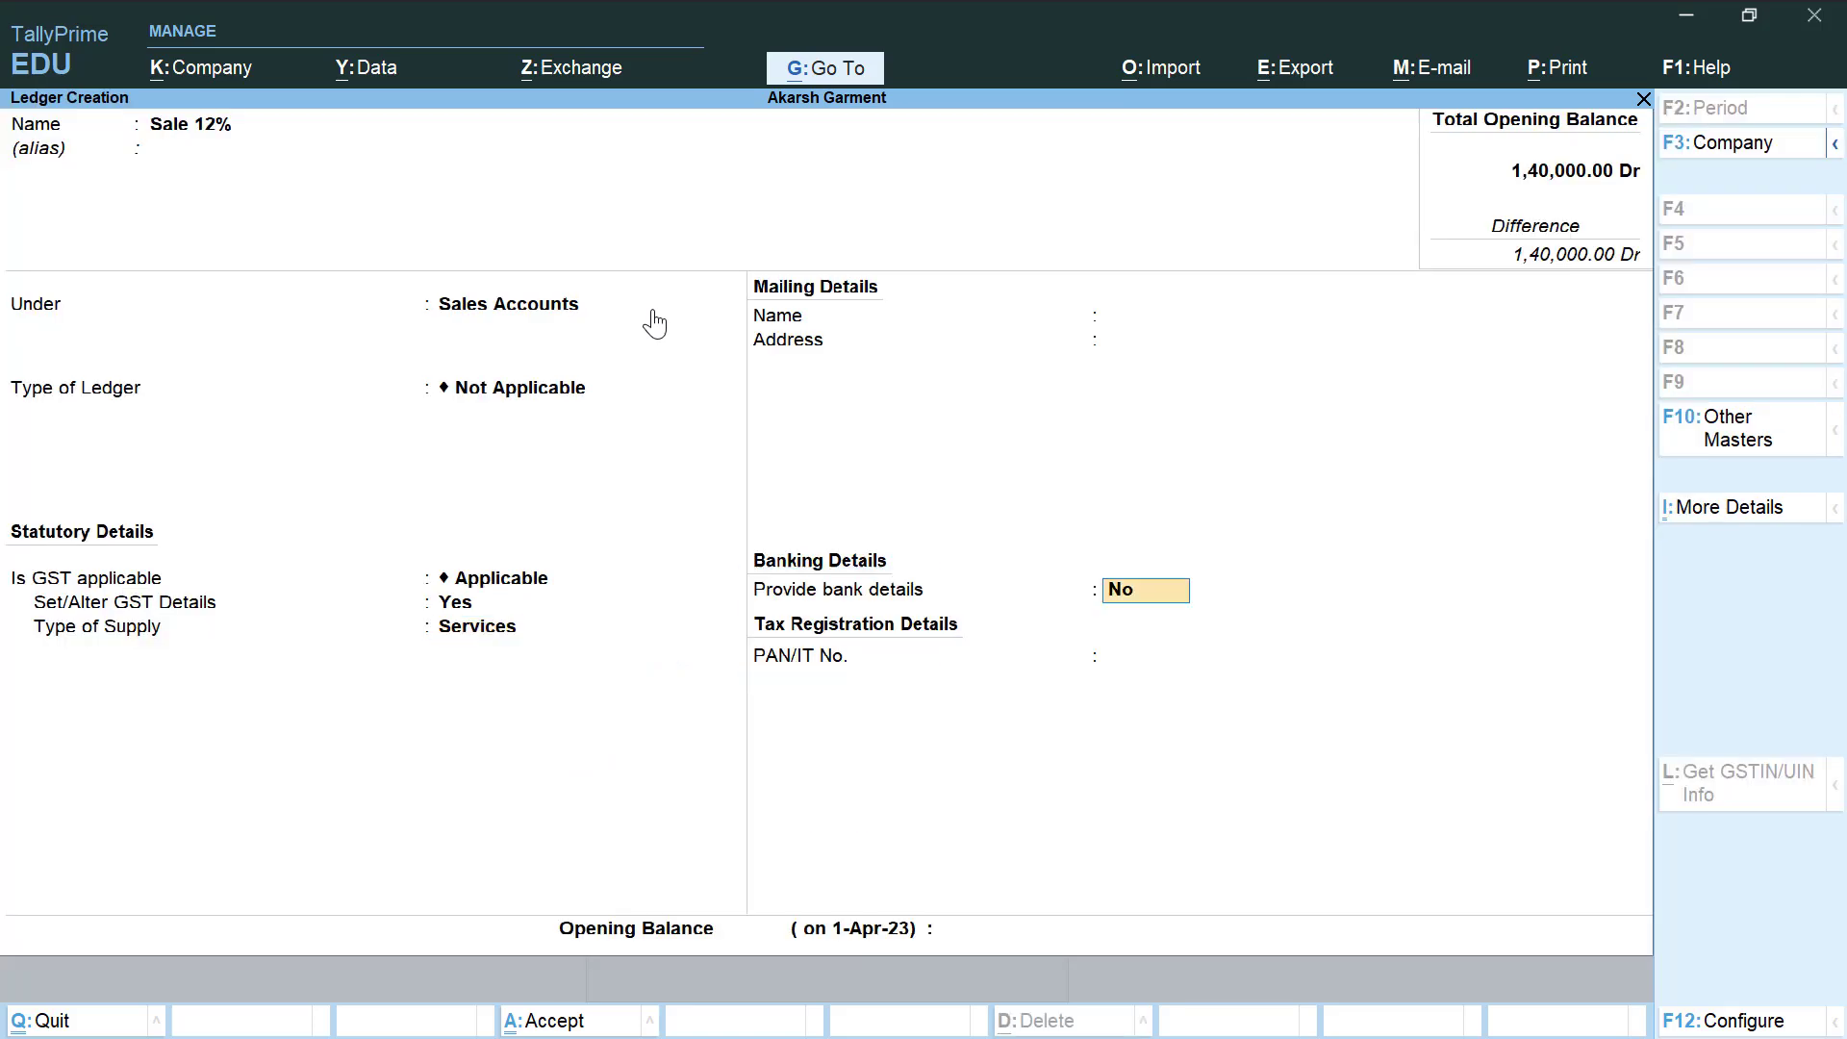
Step: Change the Sale 12% ledger's type of supply to Goods and save the ledger without bank details or an opening balance
{"action": "key", "text": "BackSpace"}
{"action": "key", "text": "Up"}
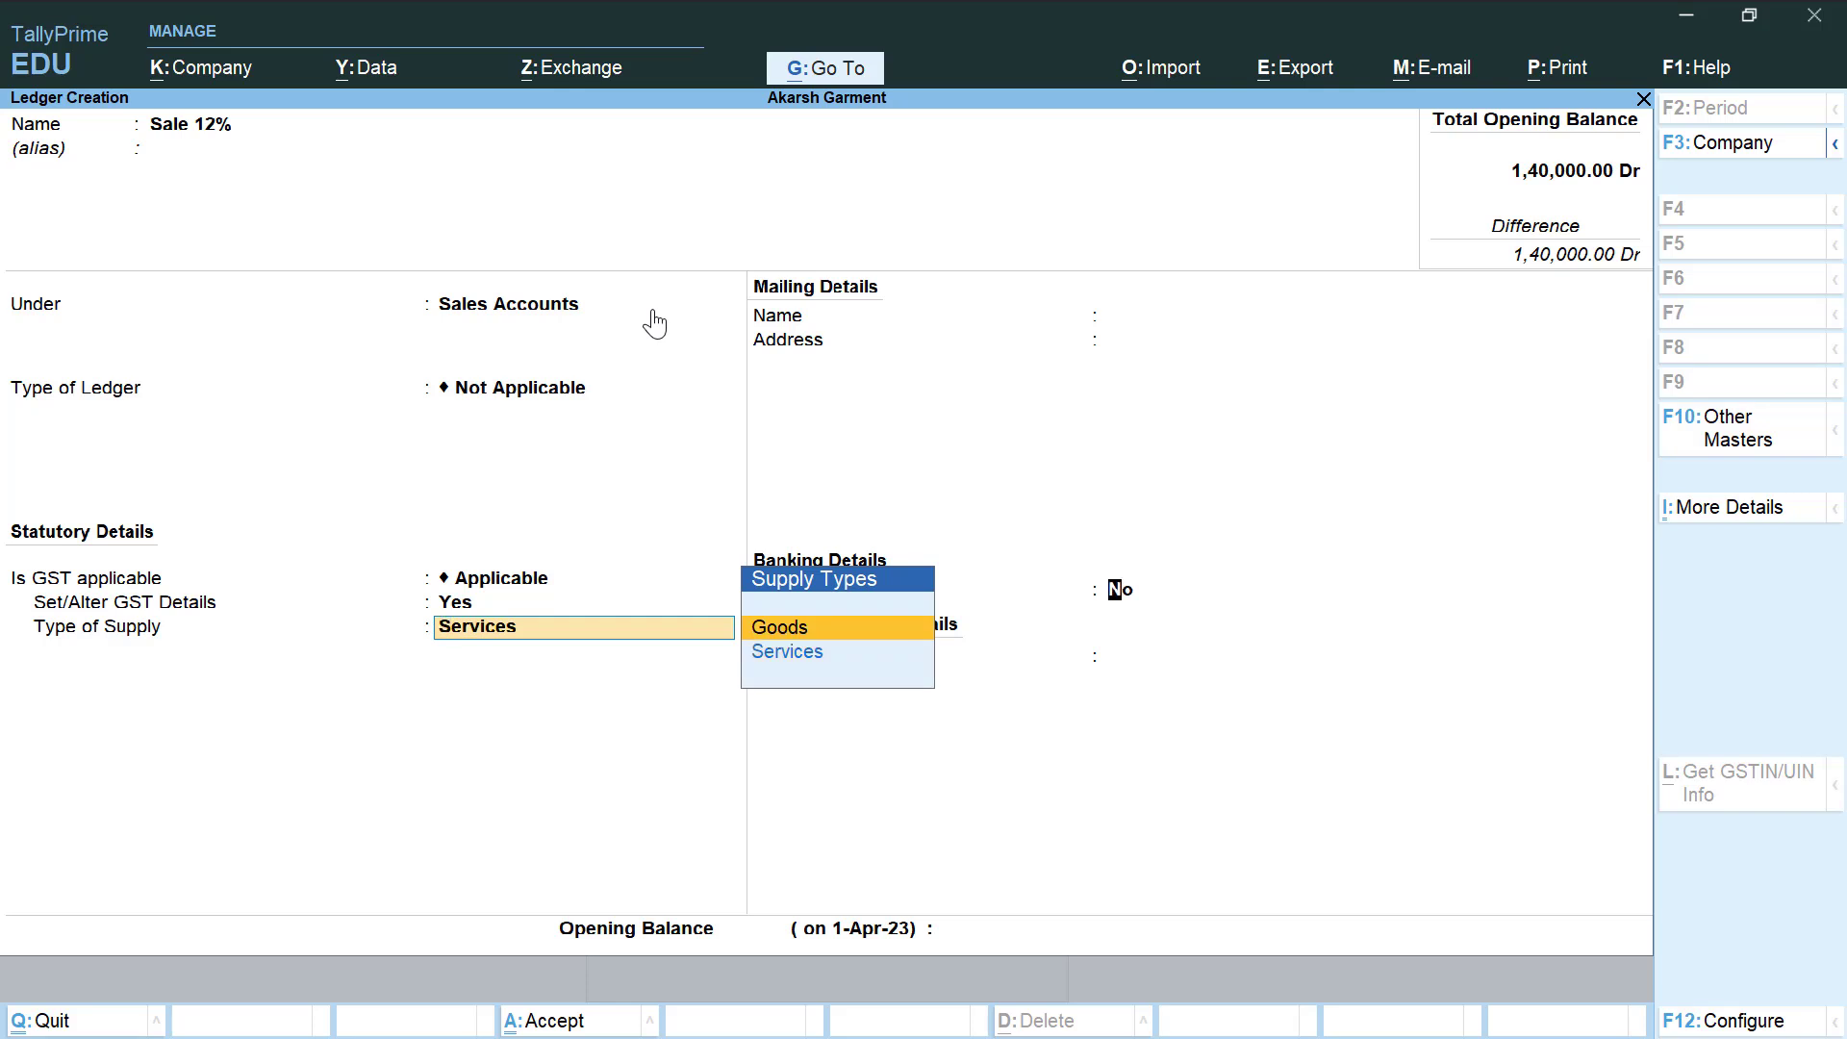
{"action": "key", "text": "Return"}
{"action": "key", "text": "Return"}
{"action": "key", "text": "Return"}
{"action": "key", "text": "Return"}
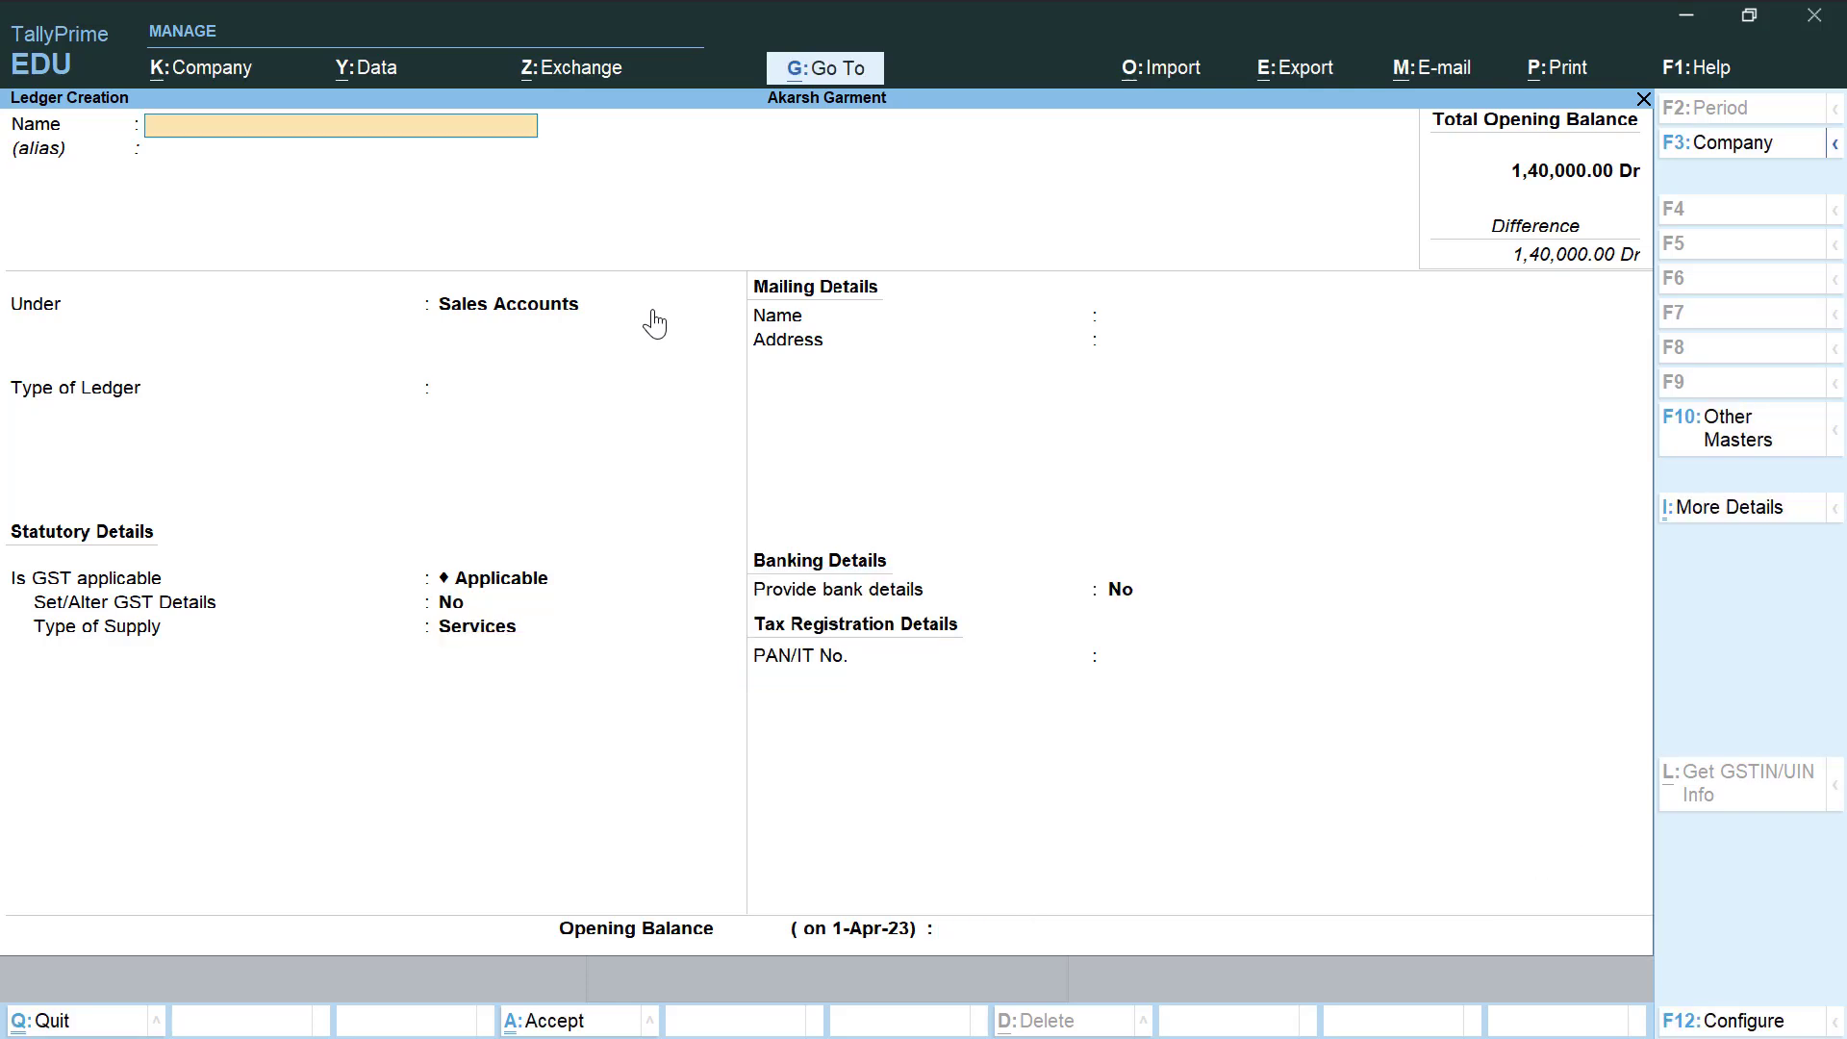
Step: Leave ledger creation and open a new Sales voucher for Akarsh Garment
{"action": "key", "text": "Escape"}
{"action": "key", "text": "Return"}
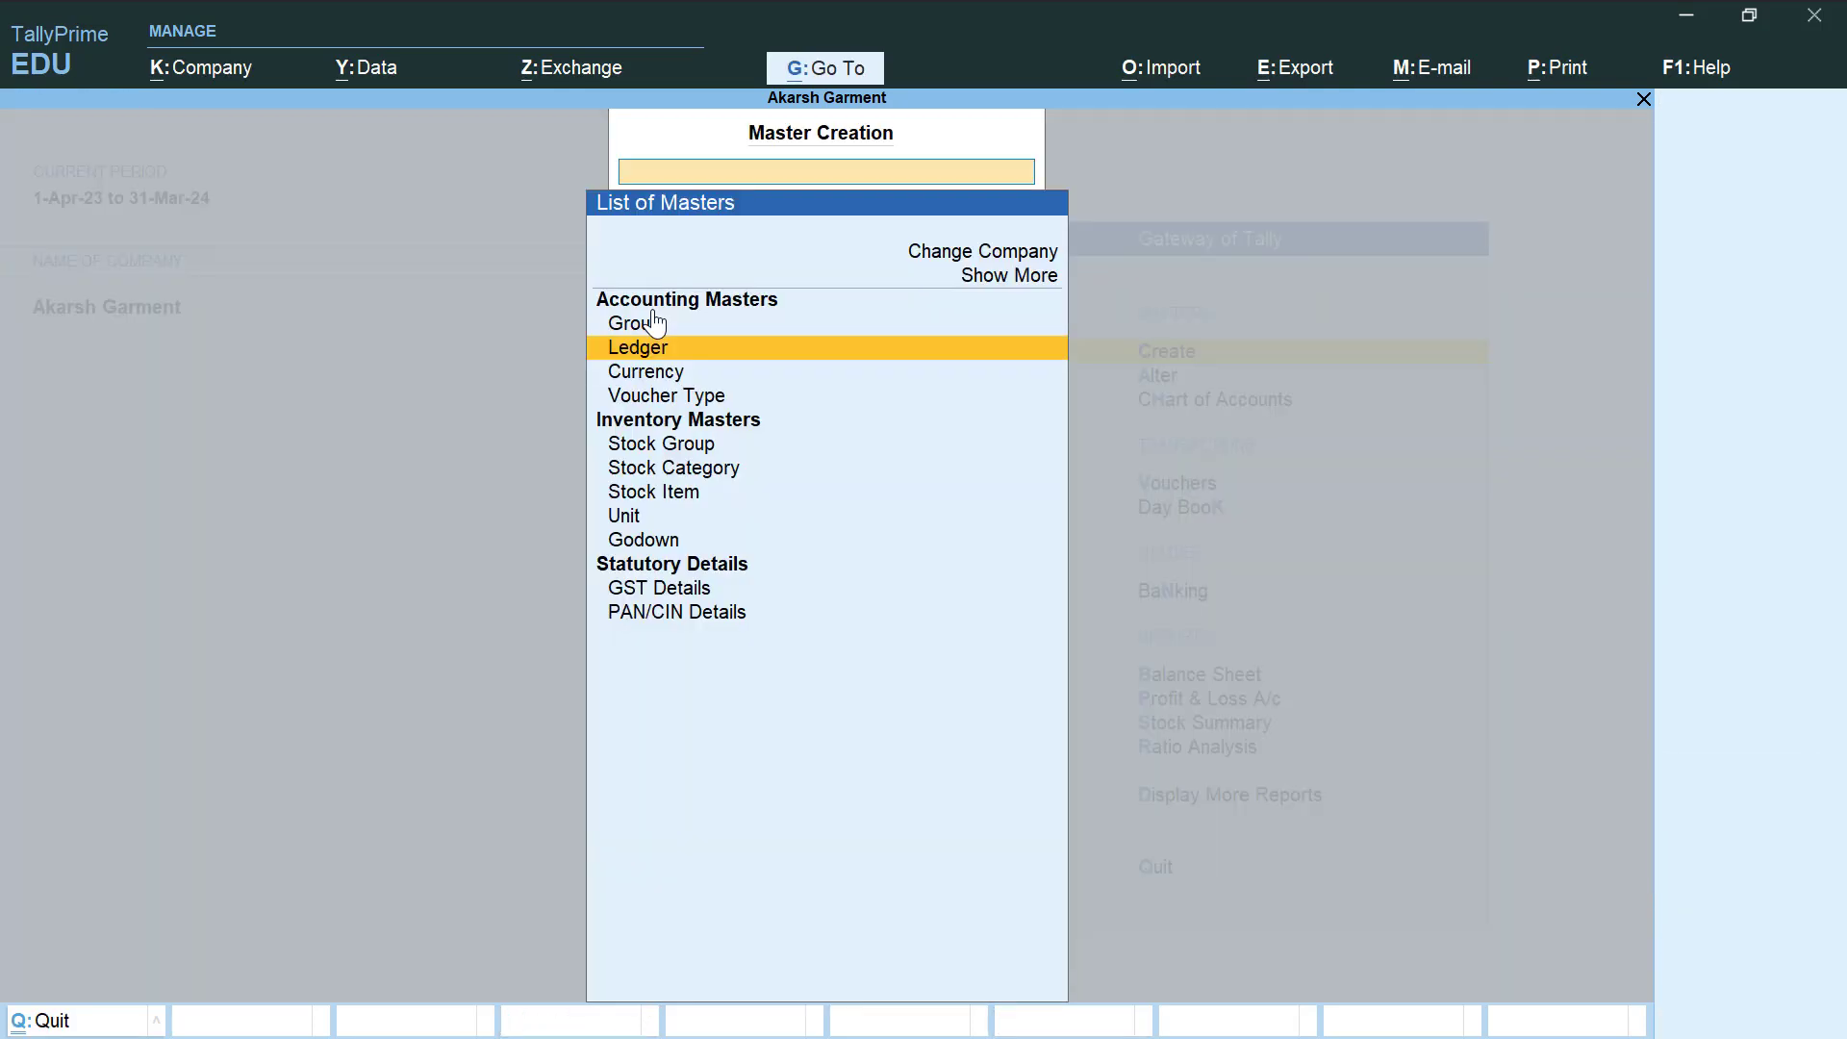
{"action": "key", "text": "Down"}
{"action": "key", "text": "Down"}
{"action": "key", "text": "Escape"}
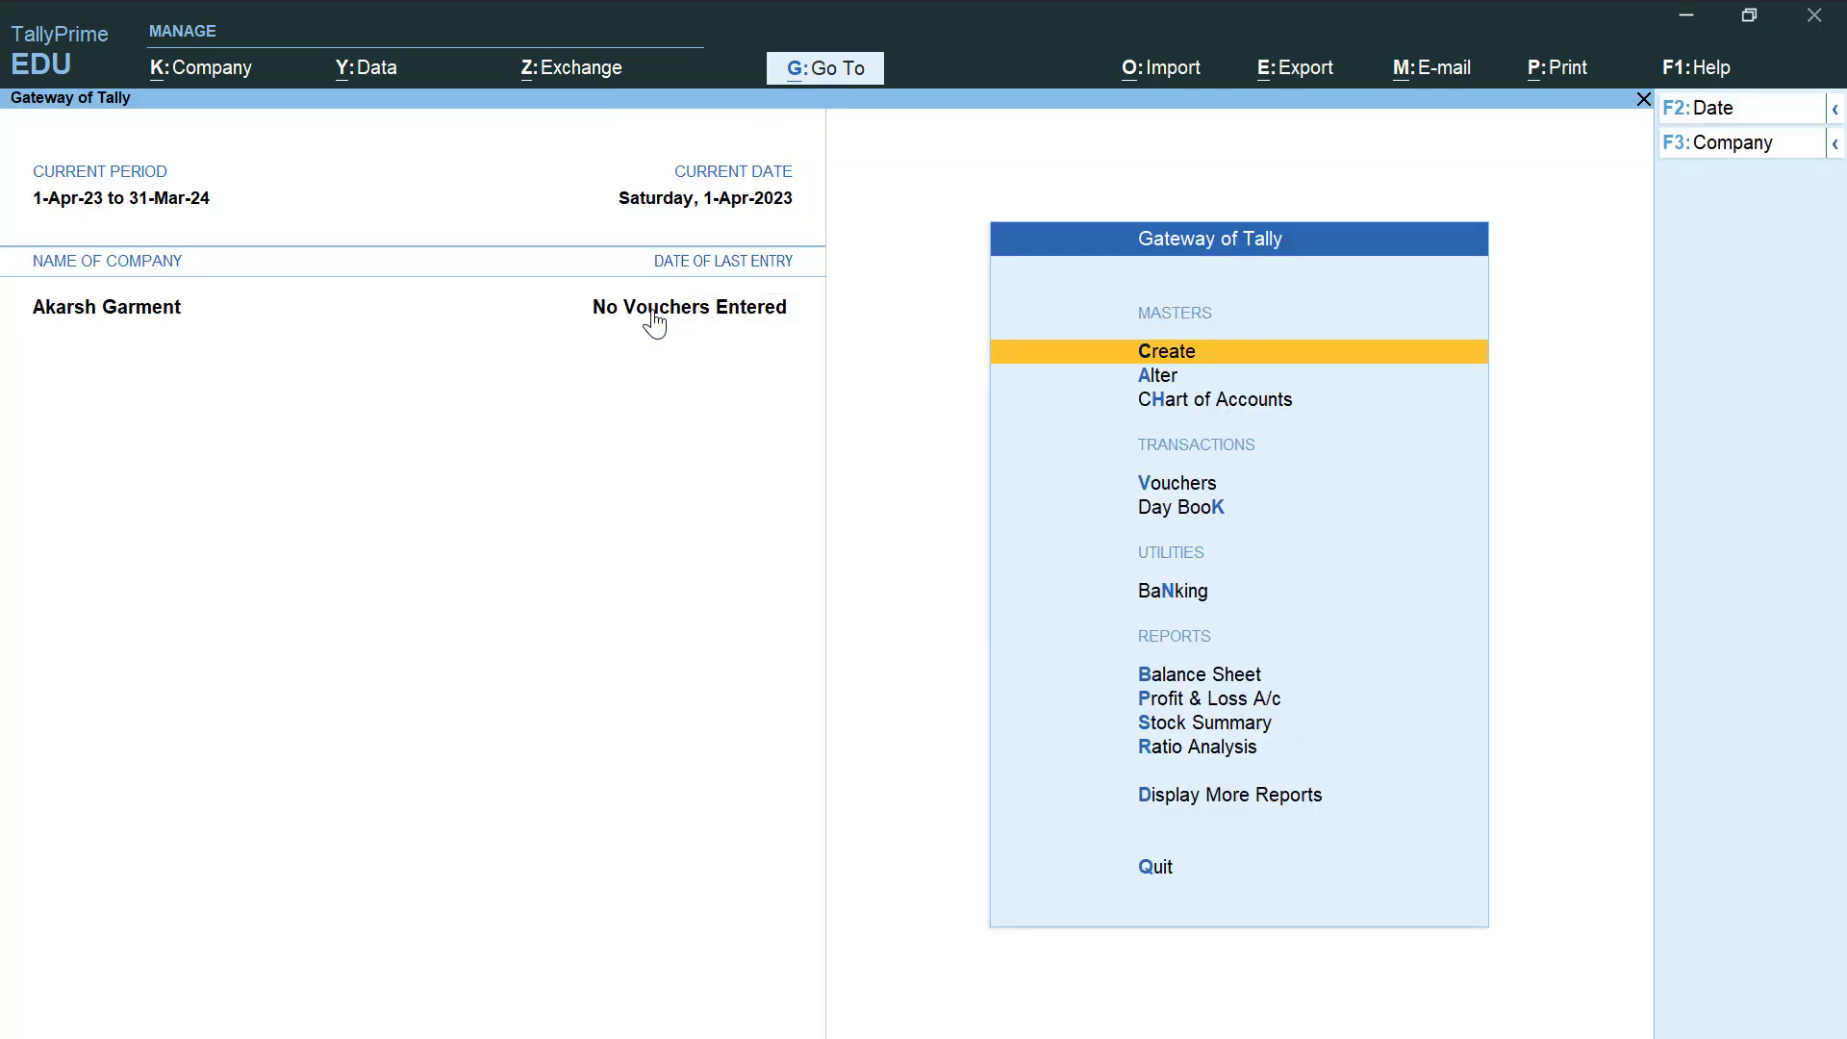
{"action": "key", "text": "Down"}
{"action": "key", "text": "Down"}
{"action": "key", "text": "Down"}
{"action": "key", "text": "Return"}
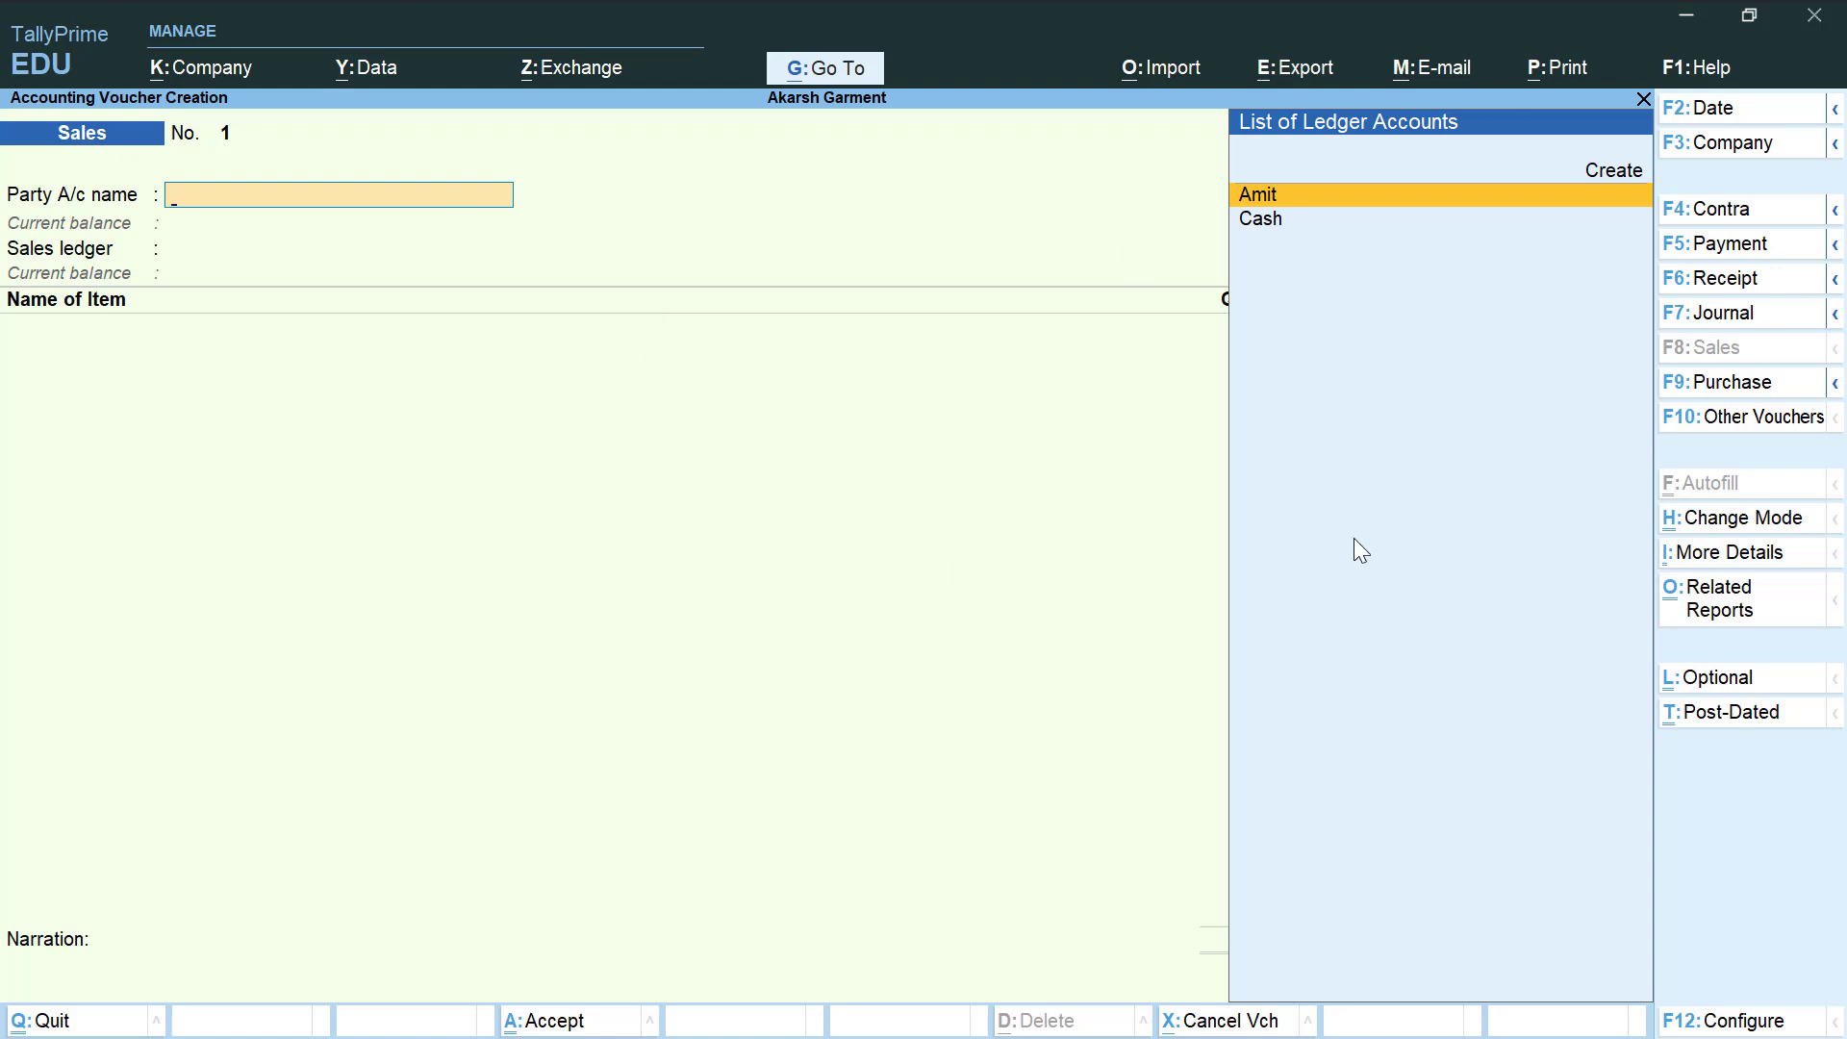
Step: Choose the existing customer instead of Cash as the Sales voucher's party account and leave the dispatch details blank
{"action": "left_click", "coordinate": [1259, 196]}
{"action": "key", "text": "Return"}
{"action": "key", "text": "Return"}
{"action": "key", "text": "Return"}
{"action": "key", "text": "Return"}
{"action": "key", "text": "Return"}
{"action": "key", "text": "Return"}
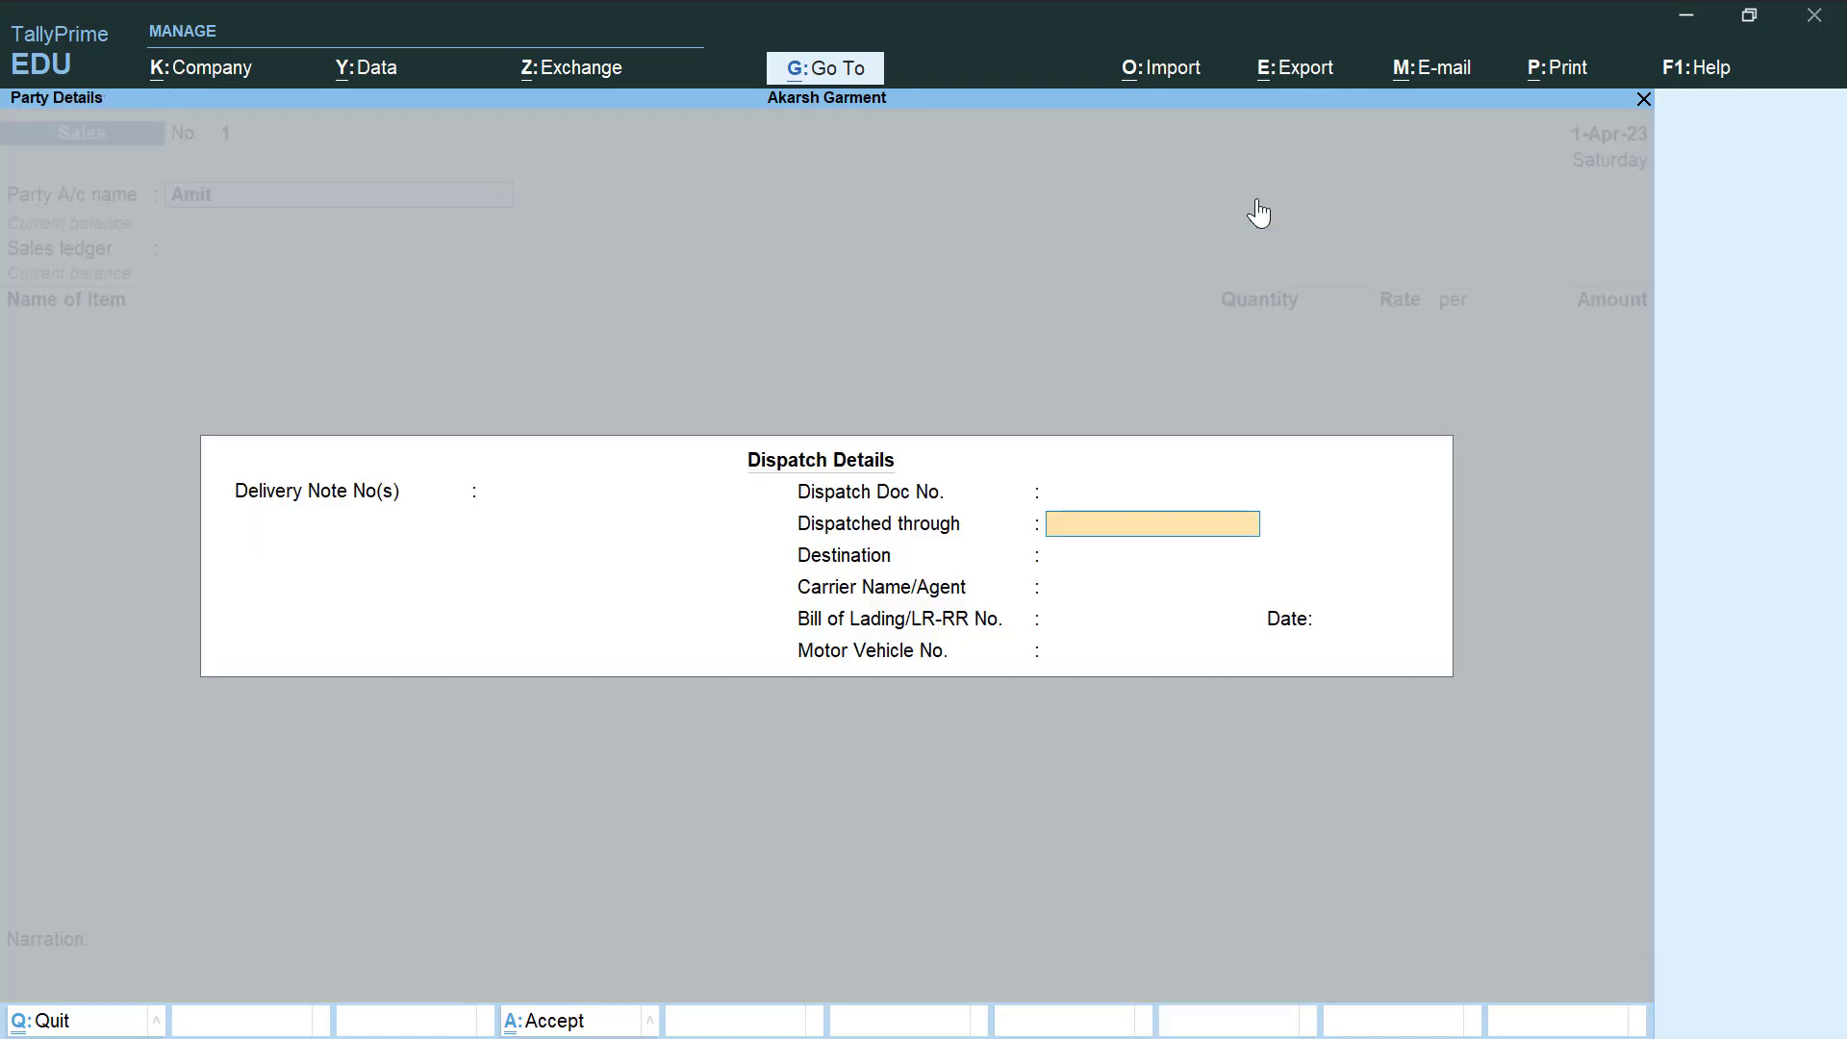
{"action": "key", "text": "Return"}
{"action": "key", "text": "Return"}
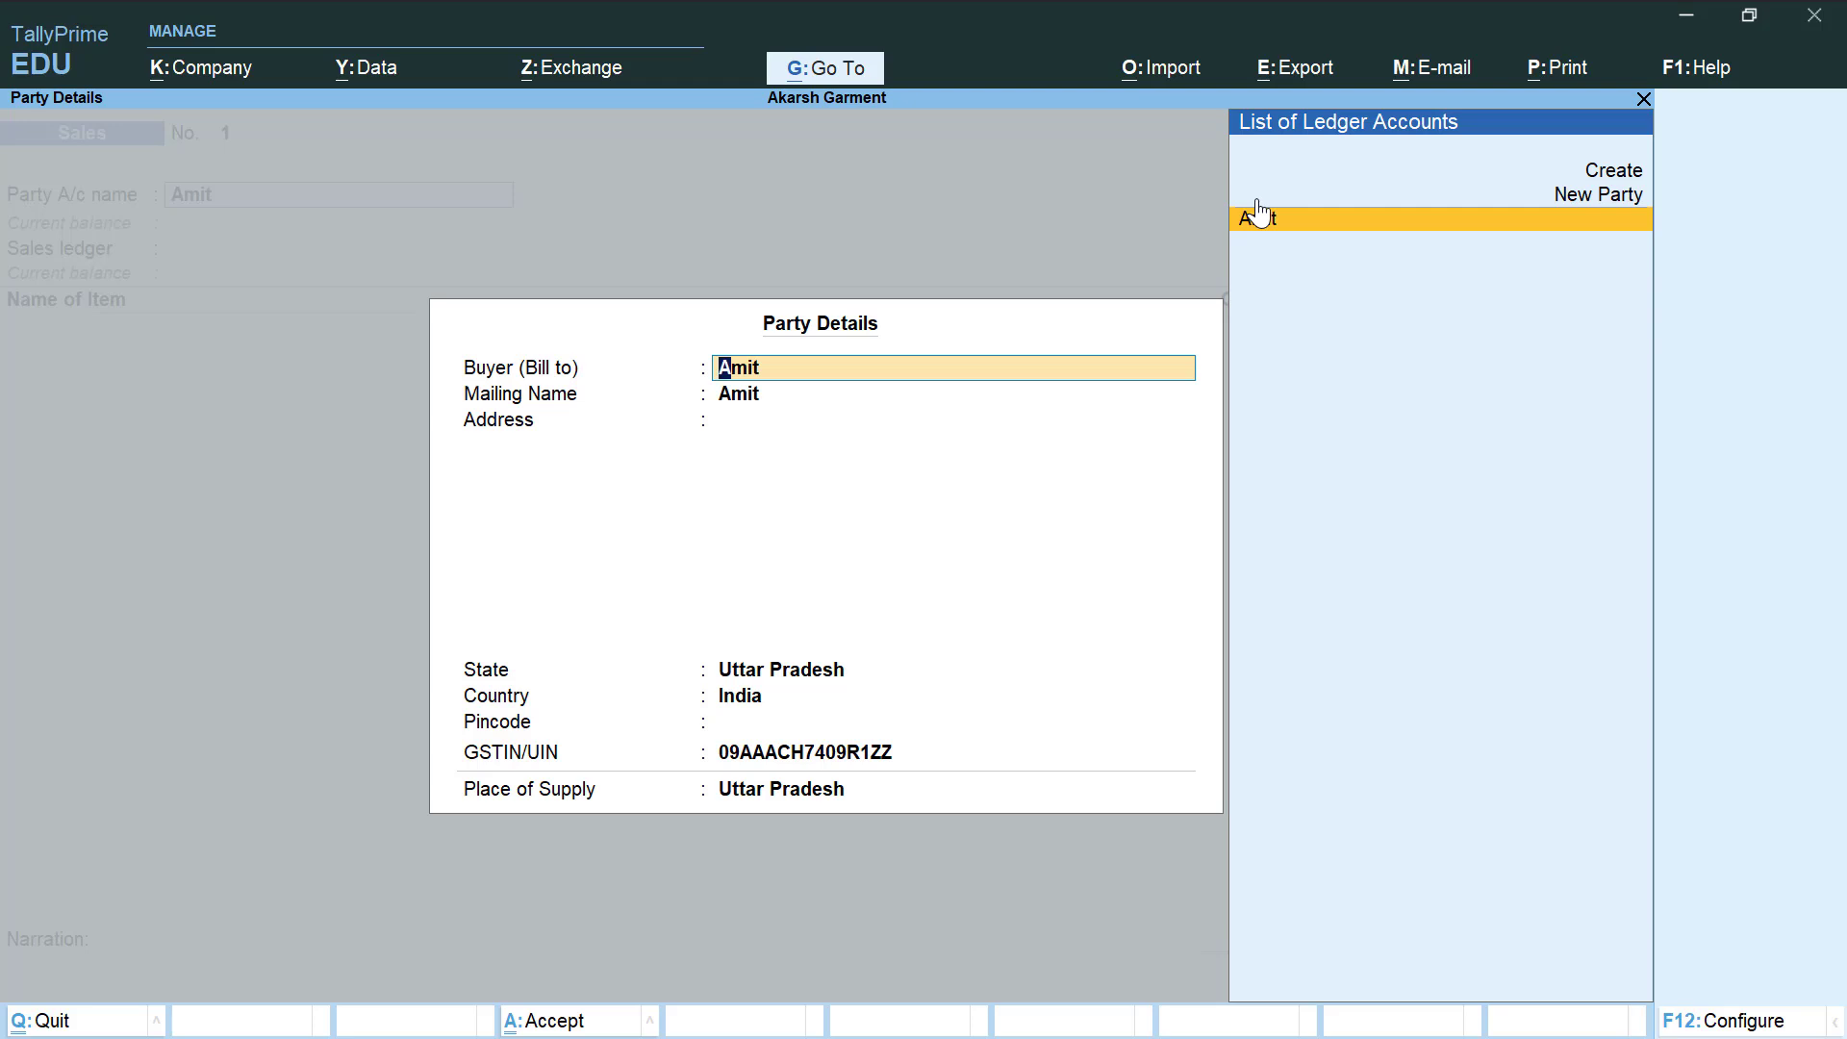
Step: Accept the buyer's party details unchanged, with Uttar Pradesh as the place of supply
{"action": "key", "text": "Return"}
{"action": "key", "text": "Return"}
{"action": "key", "text": "Return"}
{"action": "key", "text": "Return"}
{"action": "key", "text": "Return"}
{"action": "key", "text": "Return"}
{"action": "key", "text": "Return"}
{"action": "key", "text": "Return"}
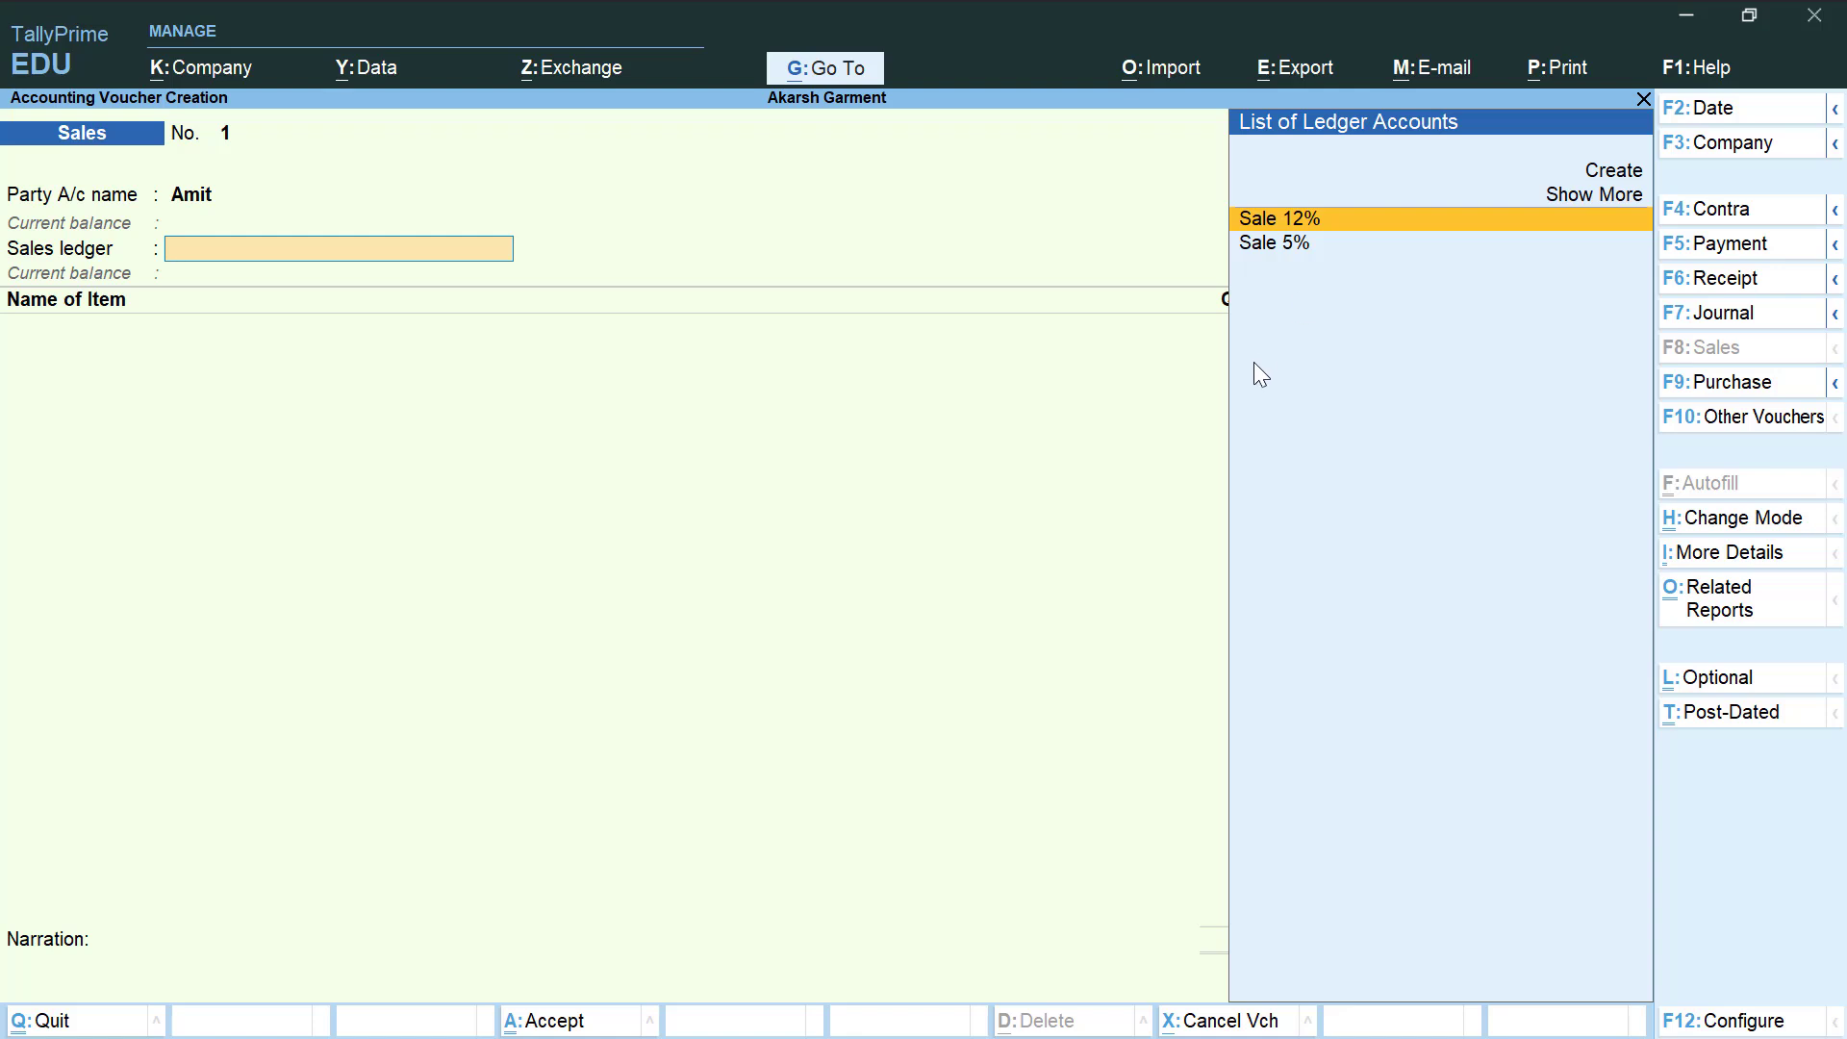
Step: Select Sale 5% as the voucher's sales ledger and T-Shirt as the item sold
{"action": "key", "text": "Down"}
{"action": "key", "text": "Return"}
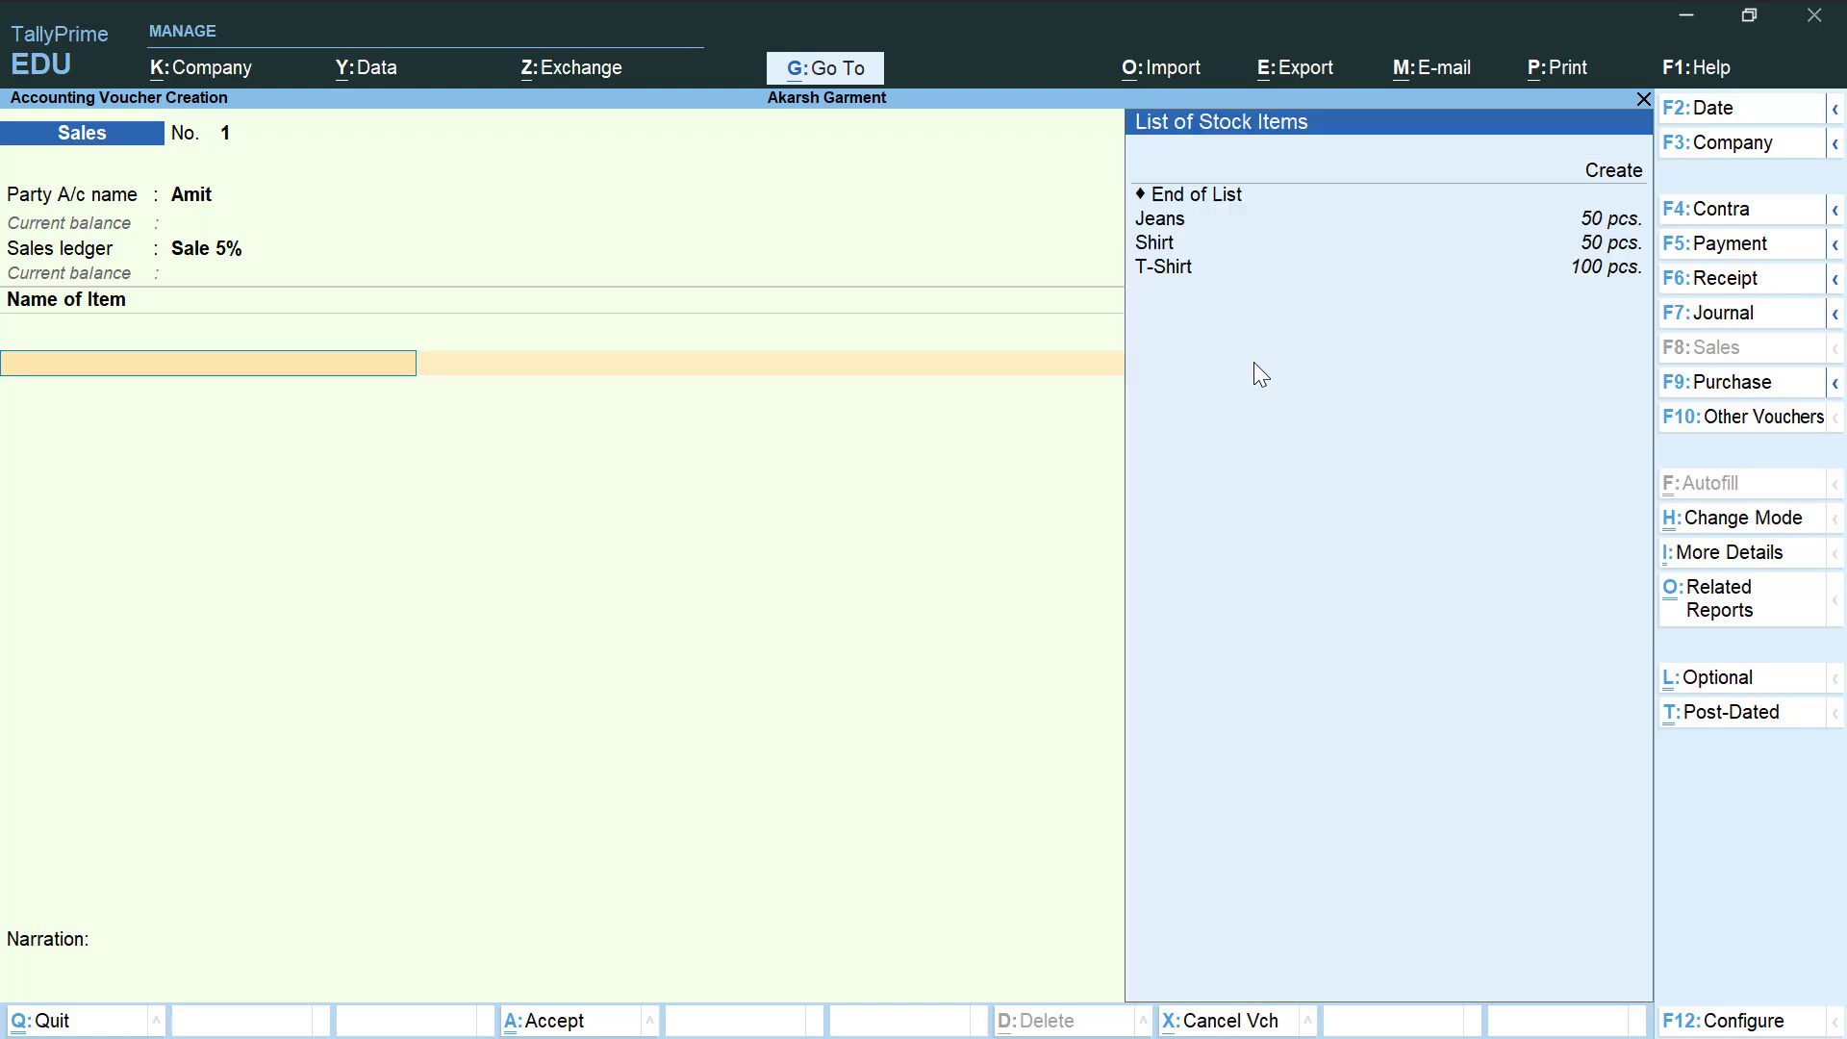
{"action": "key", "text": "Down"}
{"action": "key", "text": "Down"}
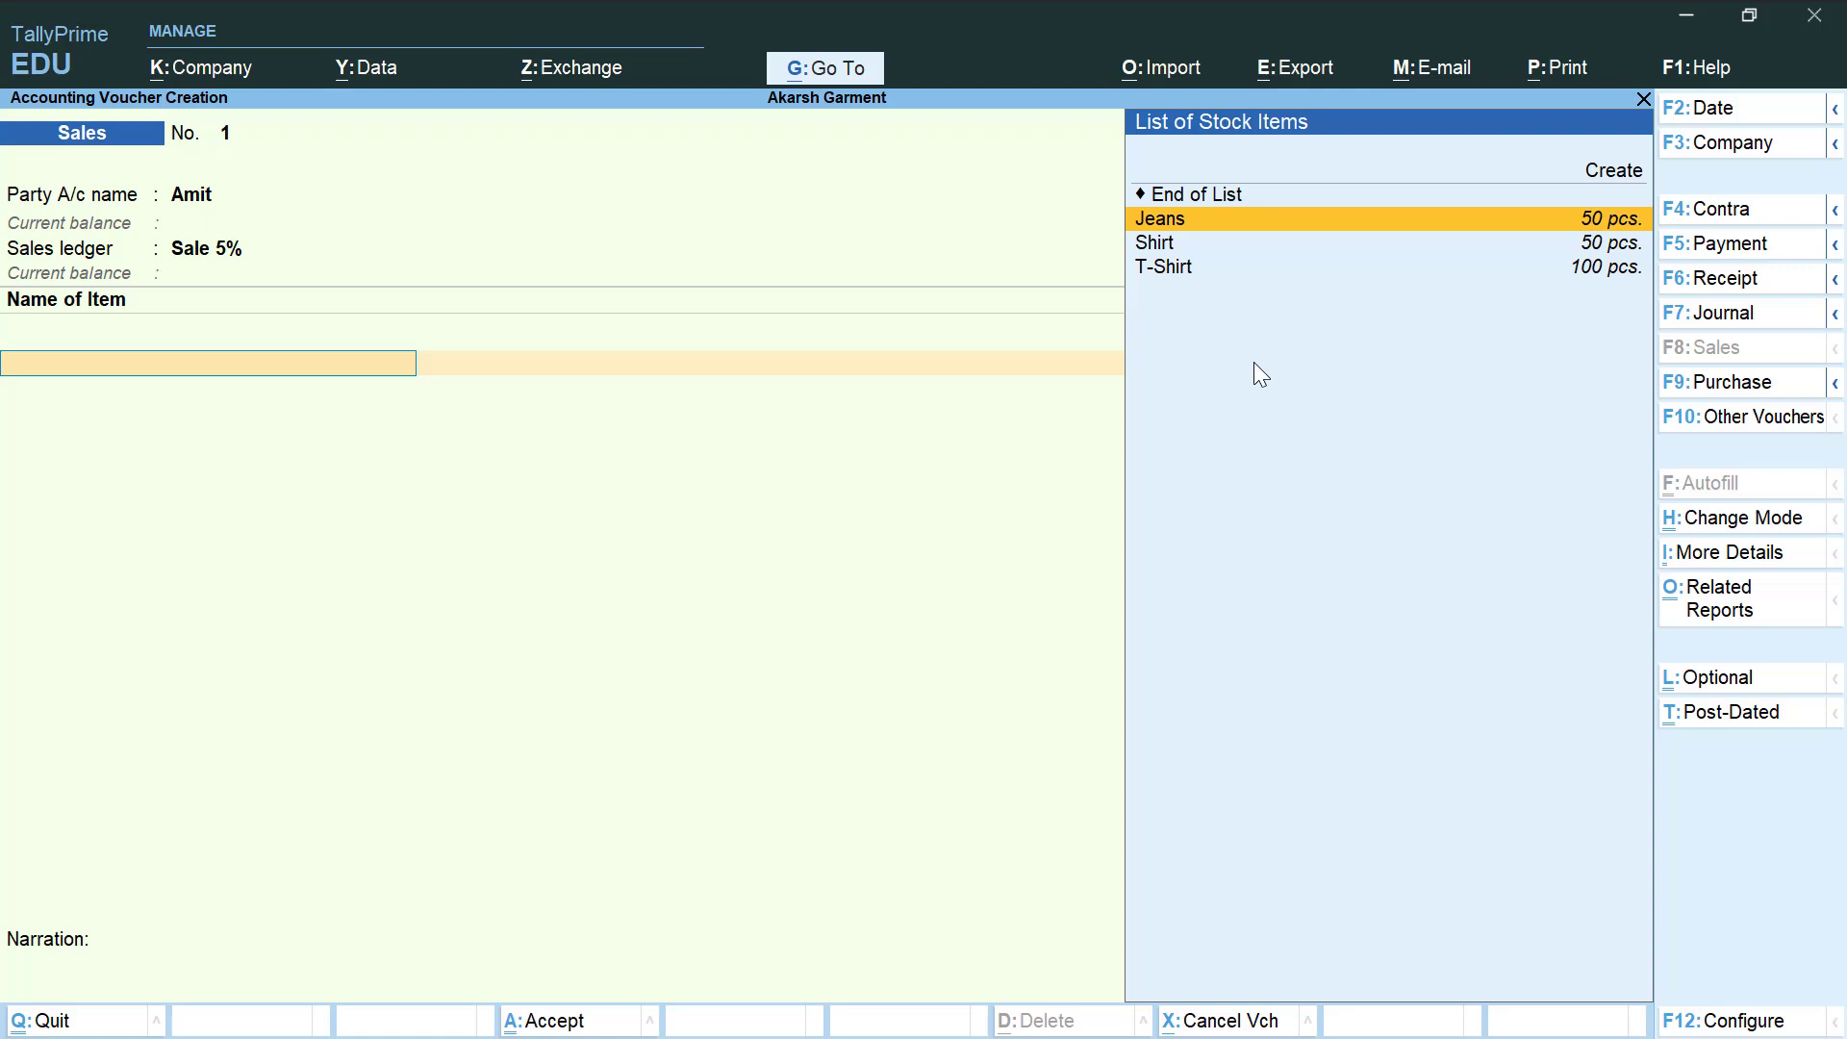
{"action": "key", "text": "Down"}
{"action": "key", "text": "Down"}
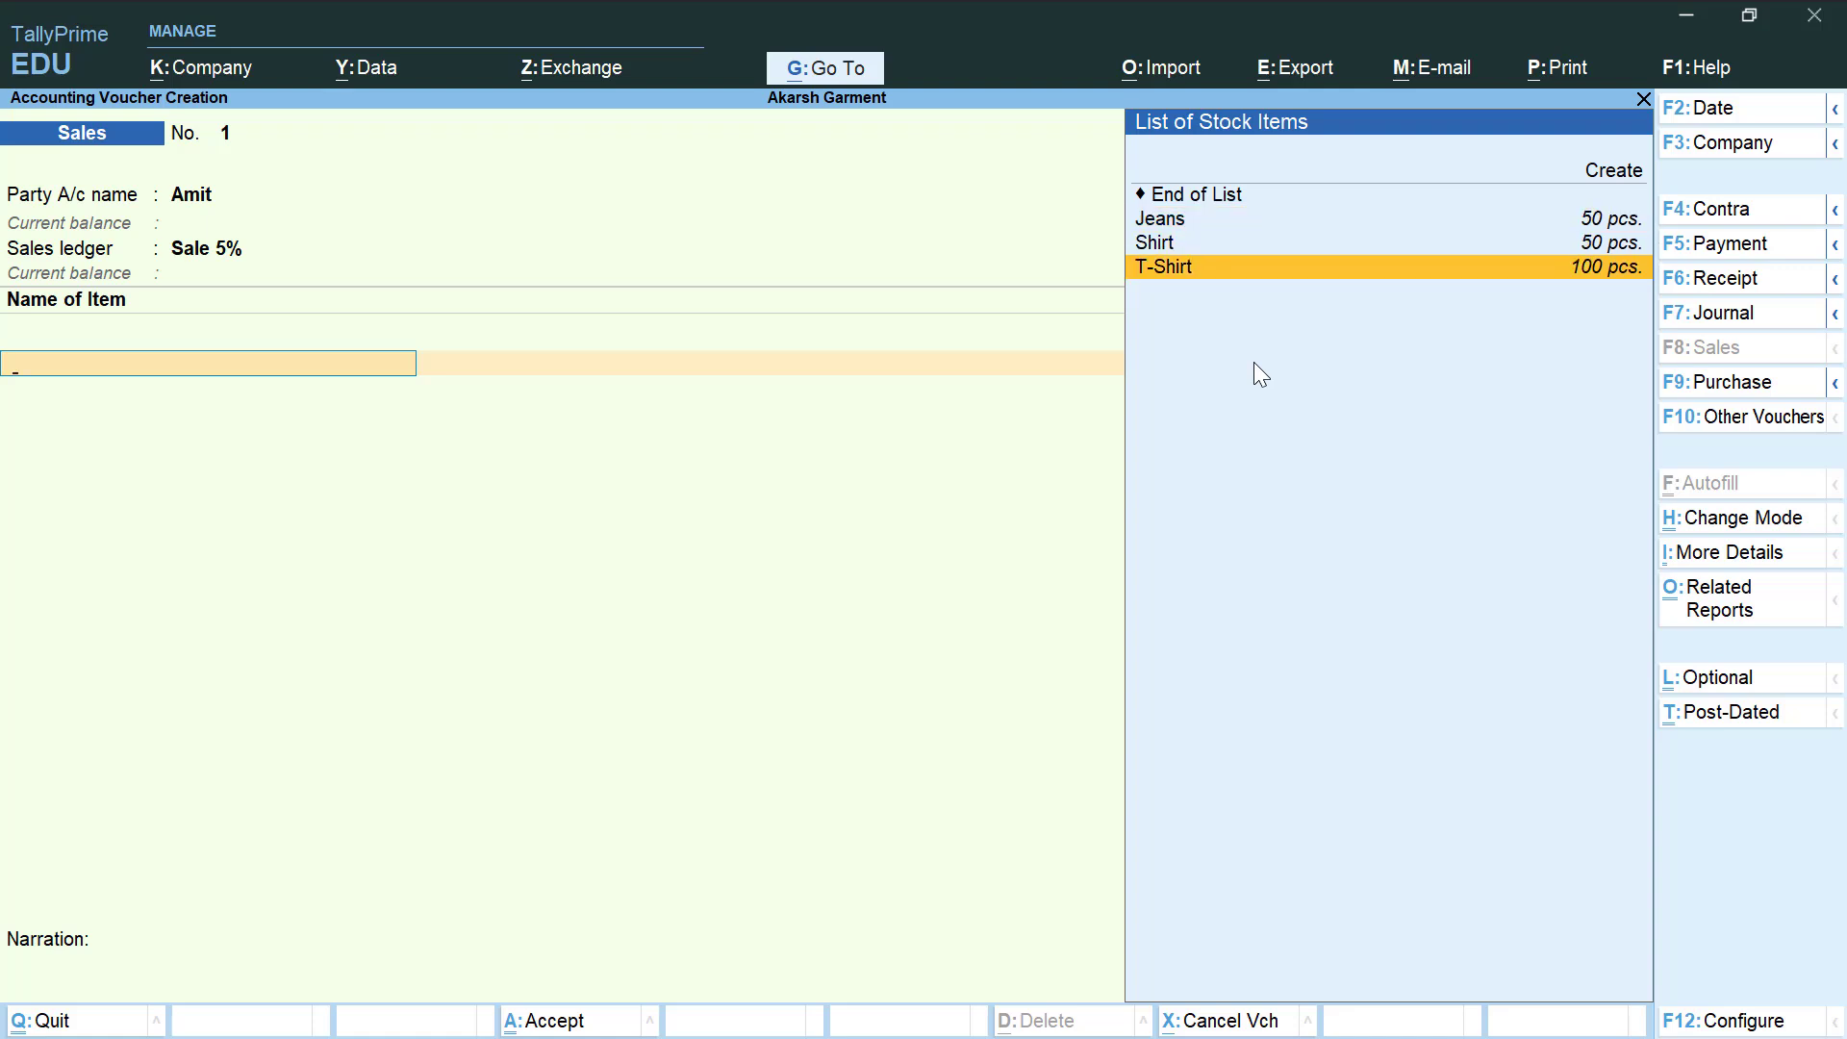
{"action": "key", "text": "Return"}
{"action": "key", "text": "Return"}
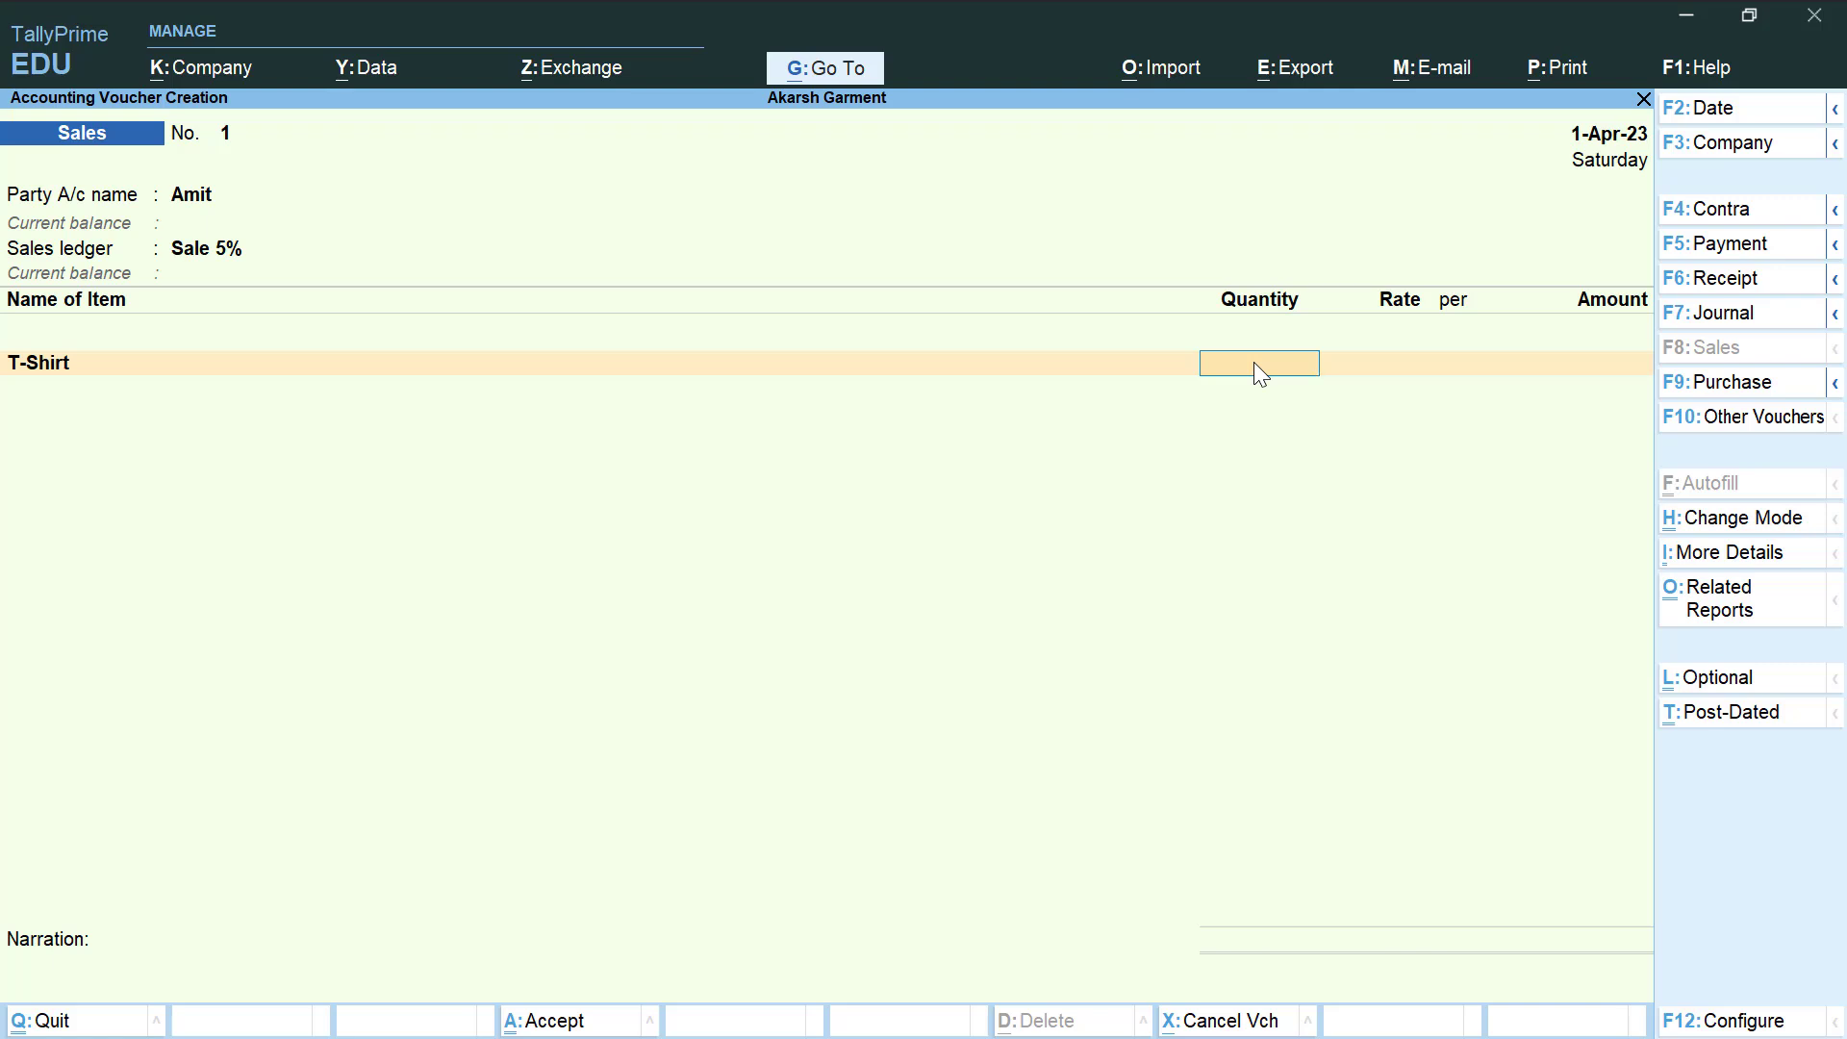
Step: Enter a T-Shirt quantity of 20 pcs. at a rate of 500 per piece and finish the item list
{"action": "key", "text": "Return"}
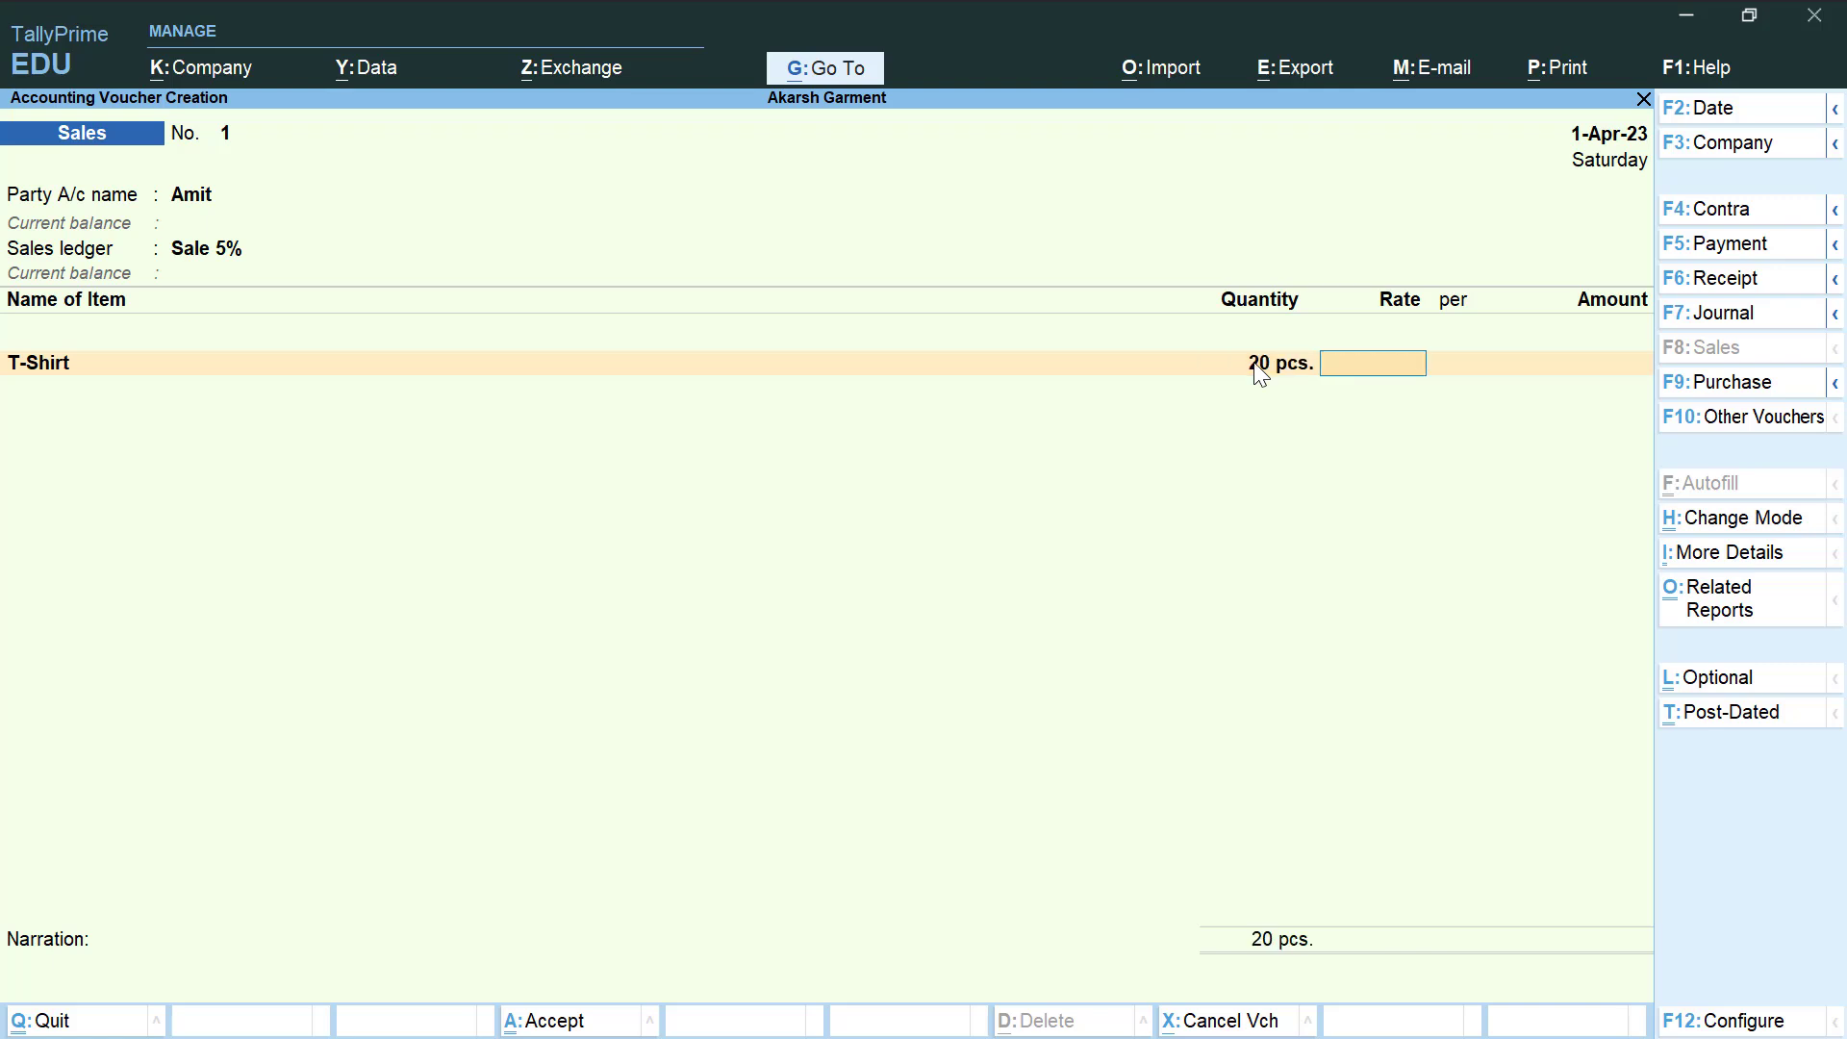
{"action": "type", "text": "500"}
{"action": "key", "text": "Return"}
{"action": "key", "text": "Return"}
{"action": "key", "text": "Return"}
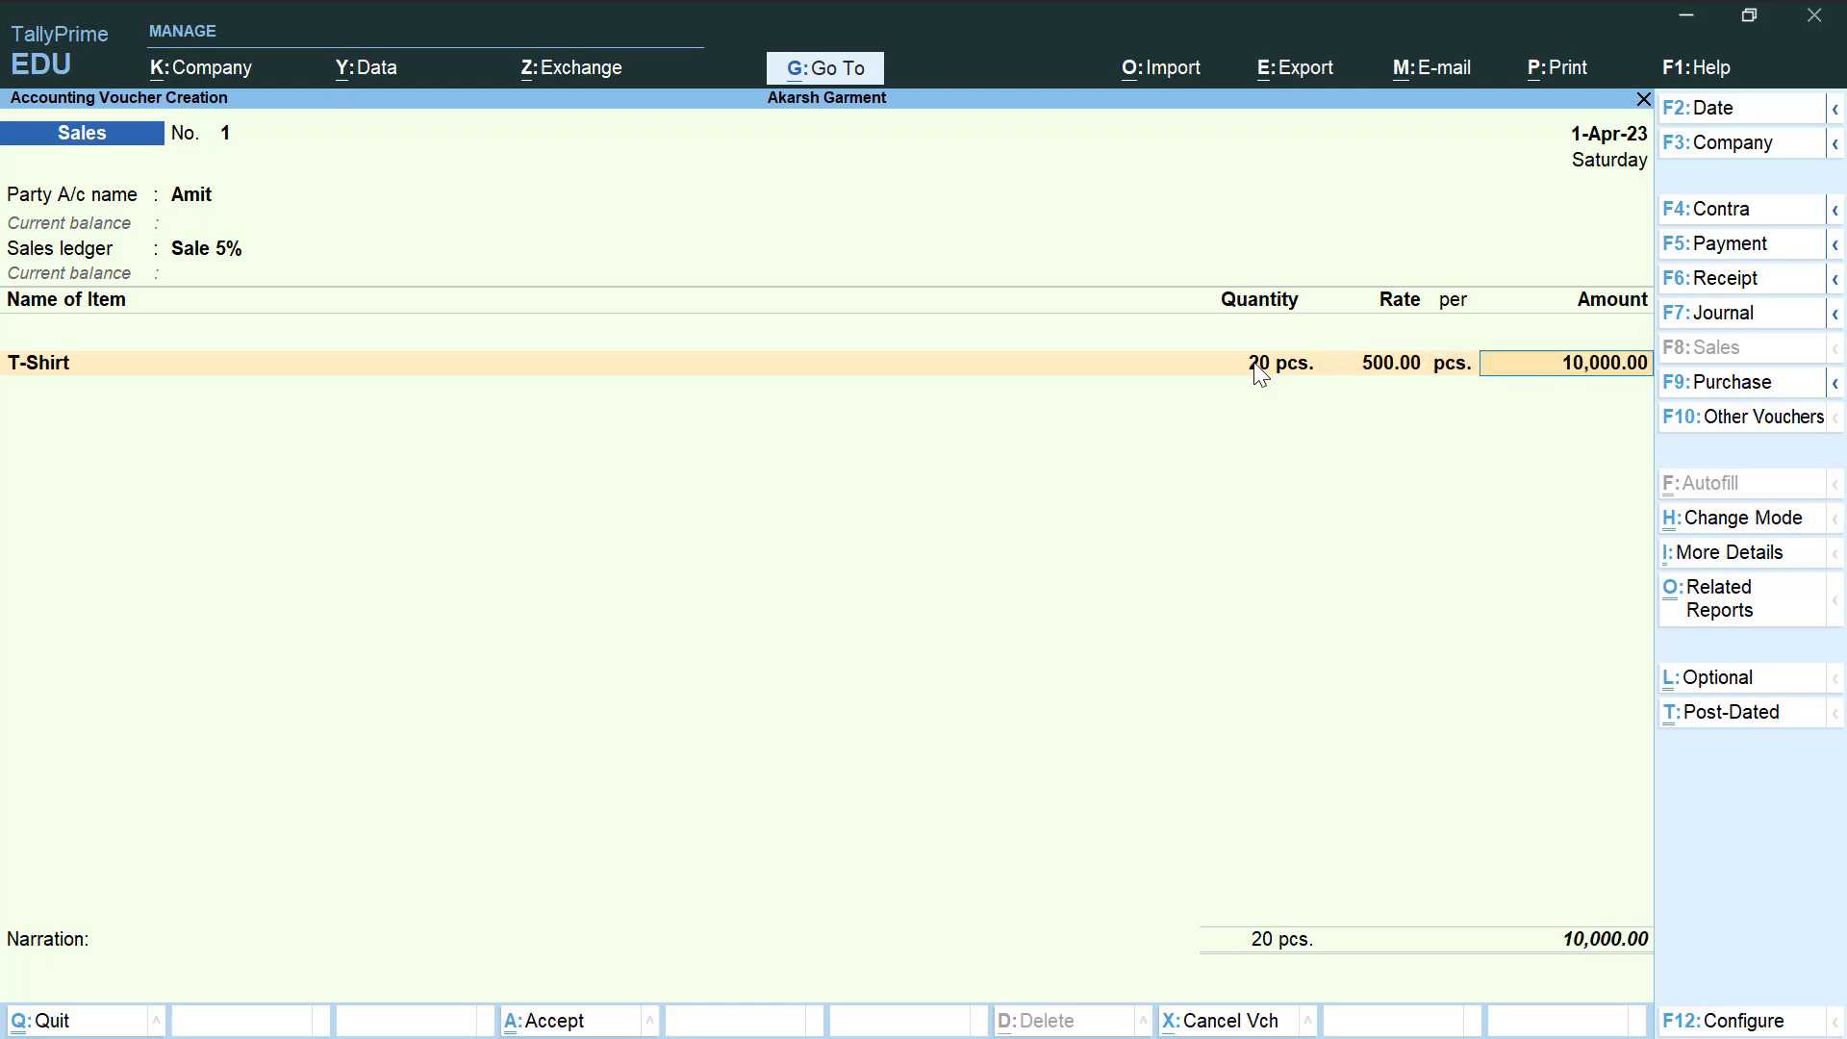
{"action": "key", "text": "Return"}
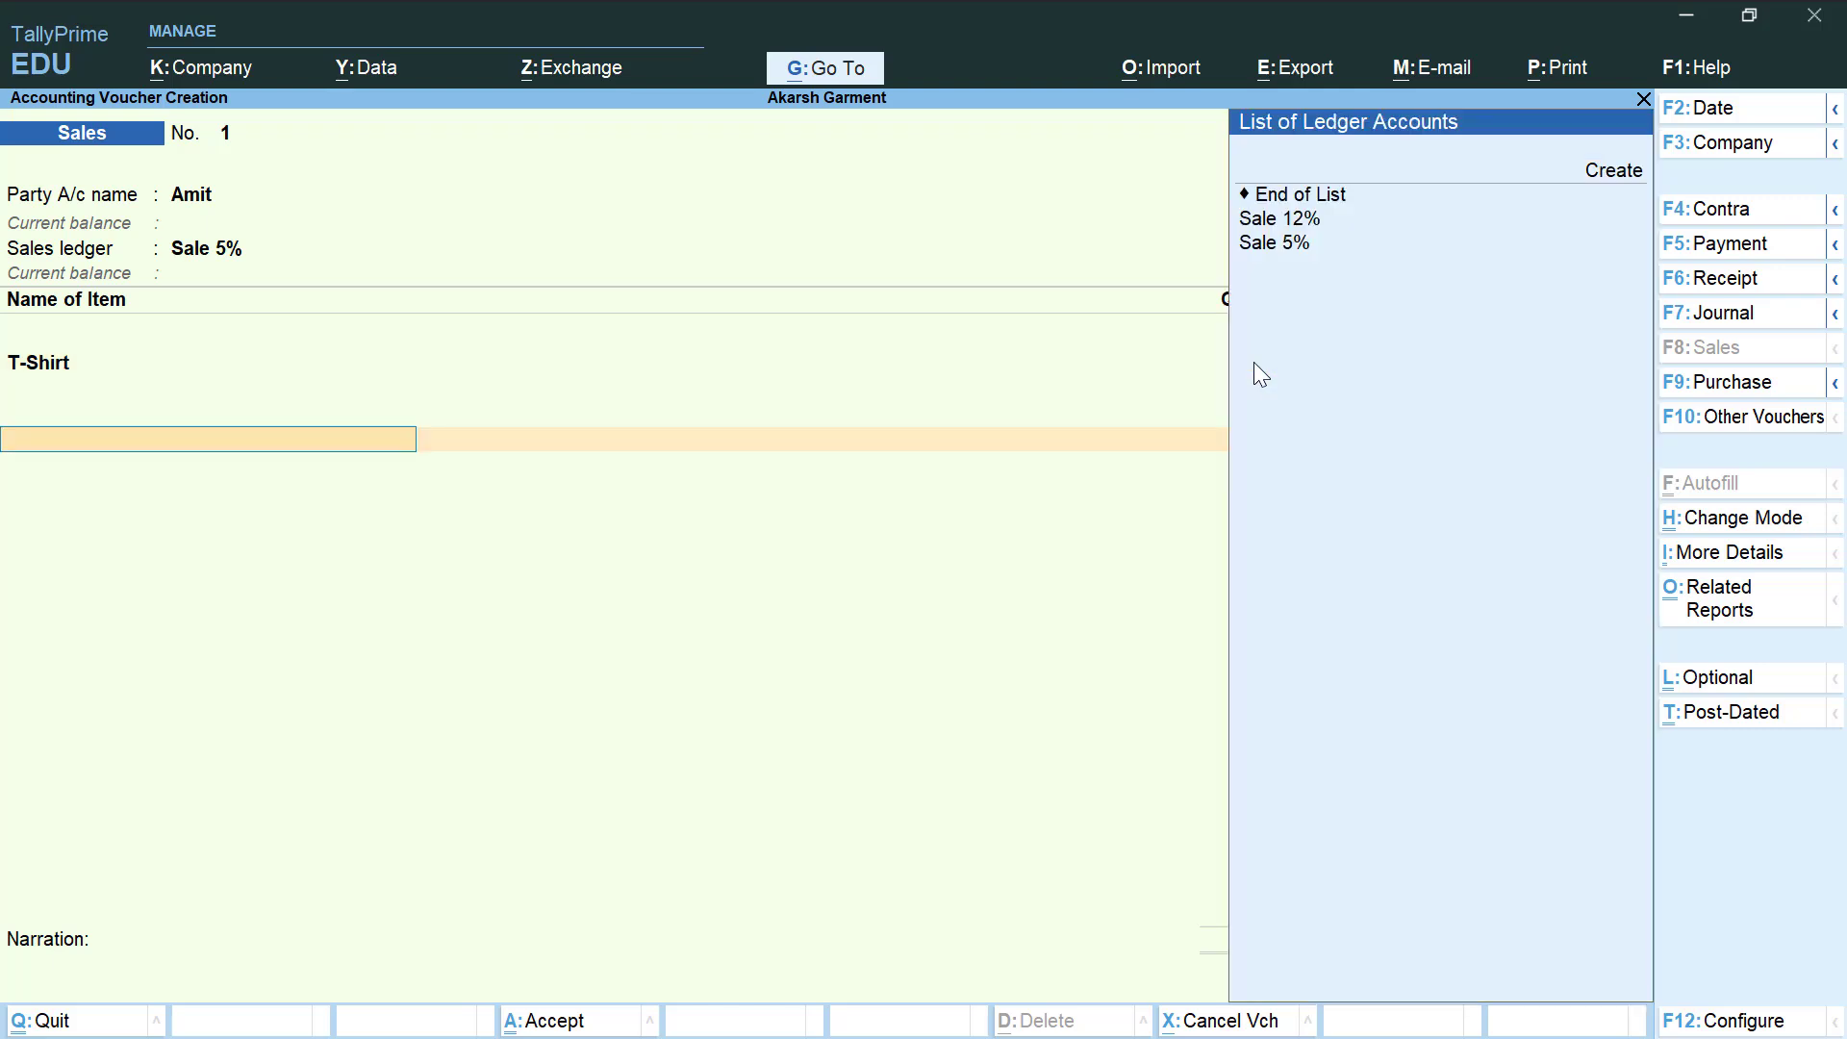
Step: Start a new ledger named "Cgst" from within the voucher and place it under Duties & Taxes
{"action": "key", "text": "Up"}
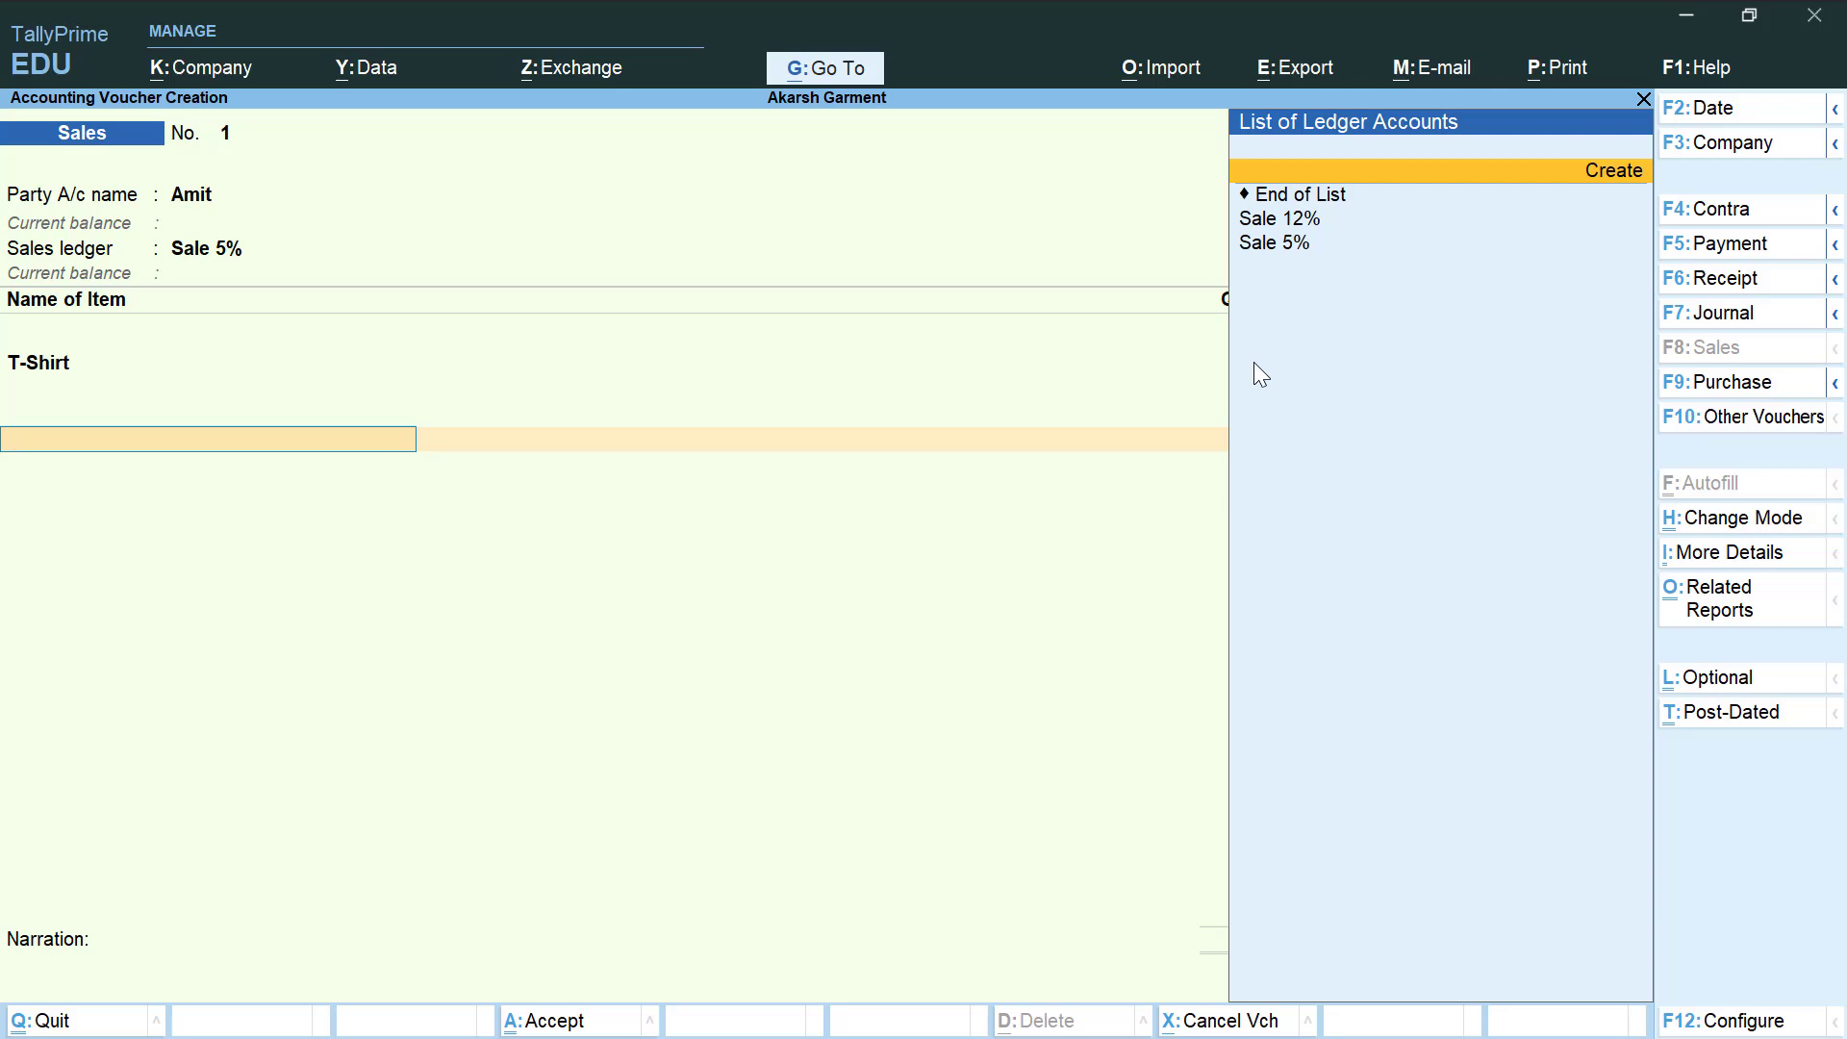
{"action": "key", "text": "Return"}
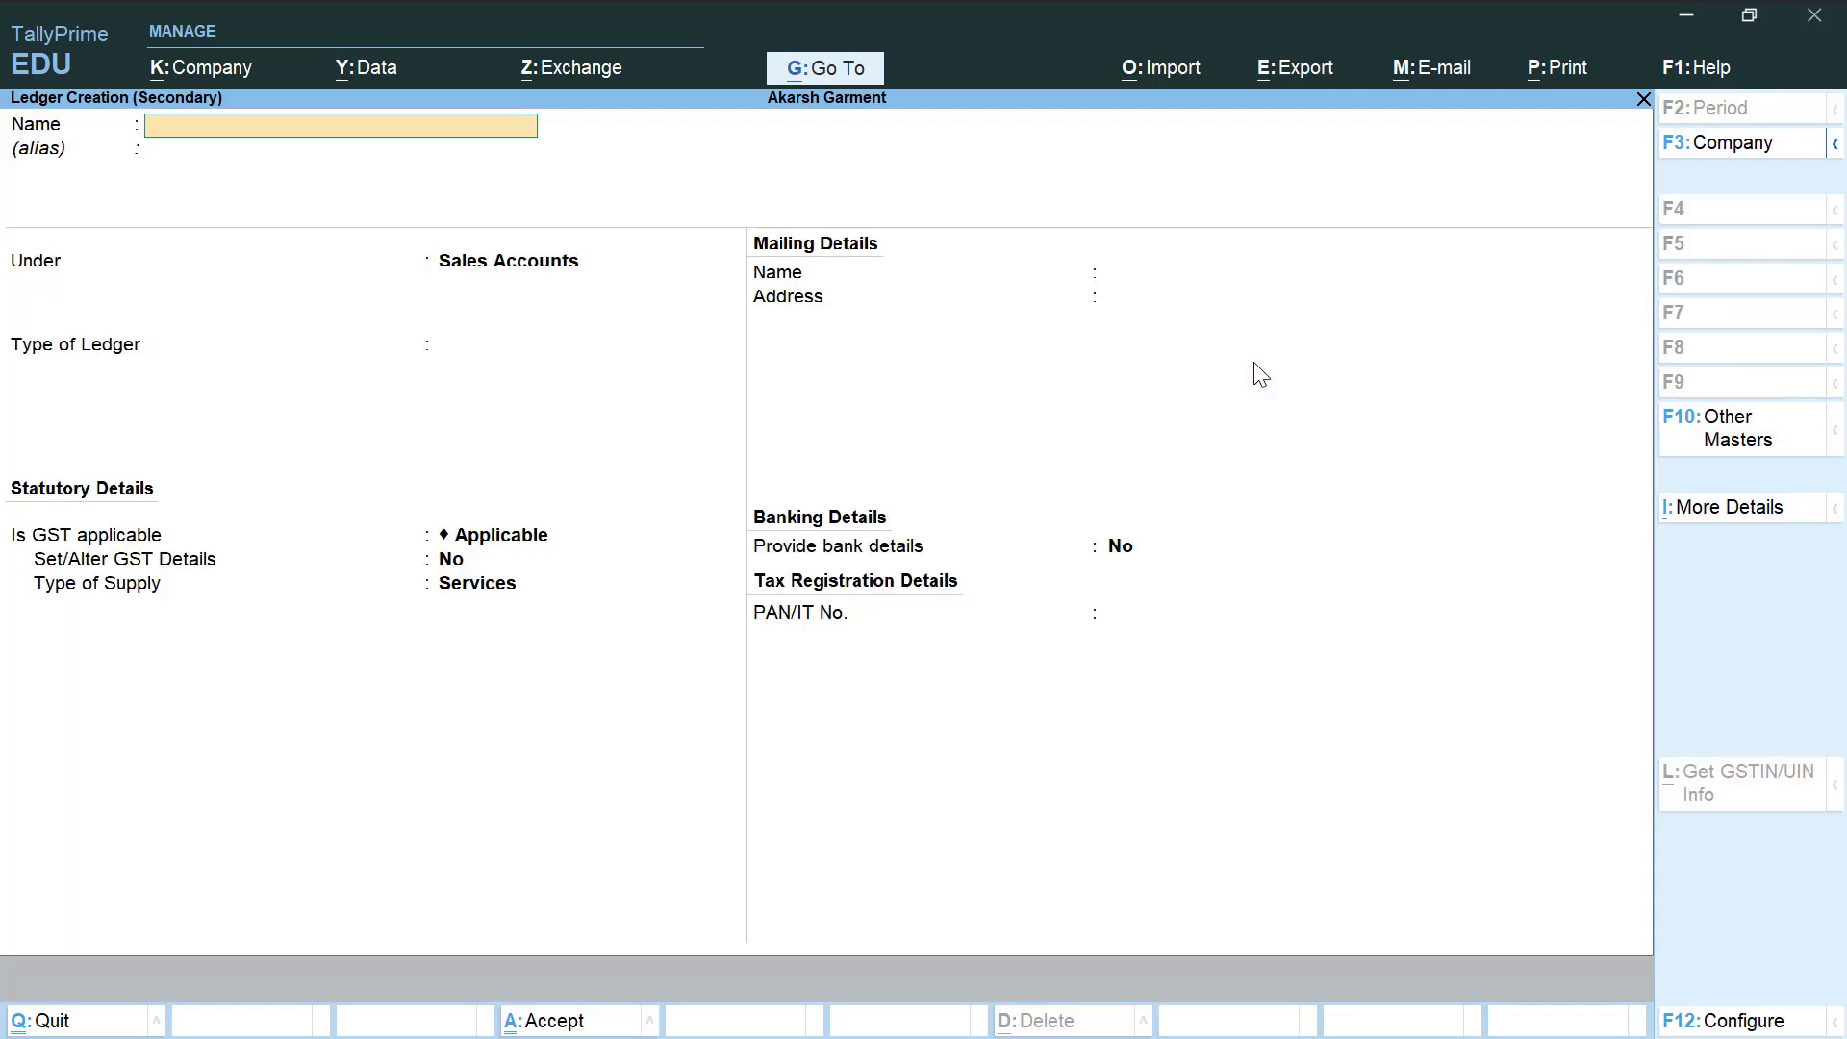
{"action": "type", "text": "Cgst"}
{"action": "key", "text": "Return"}
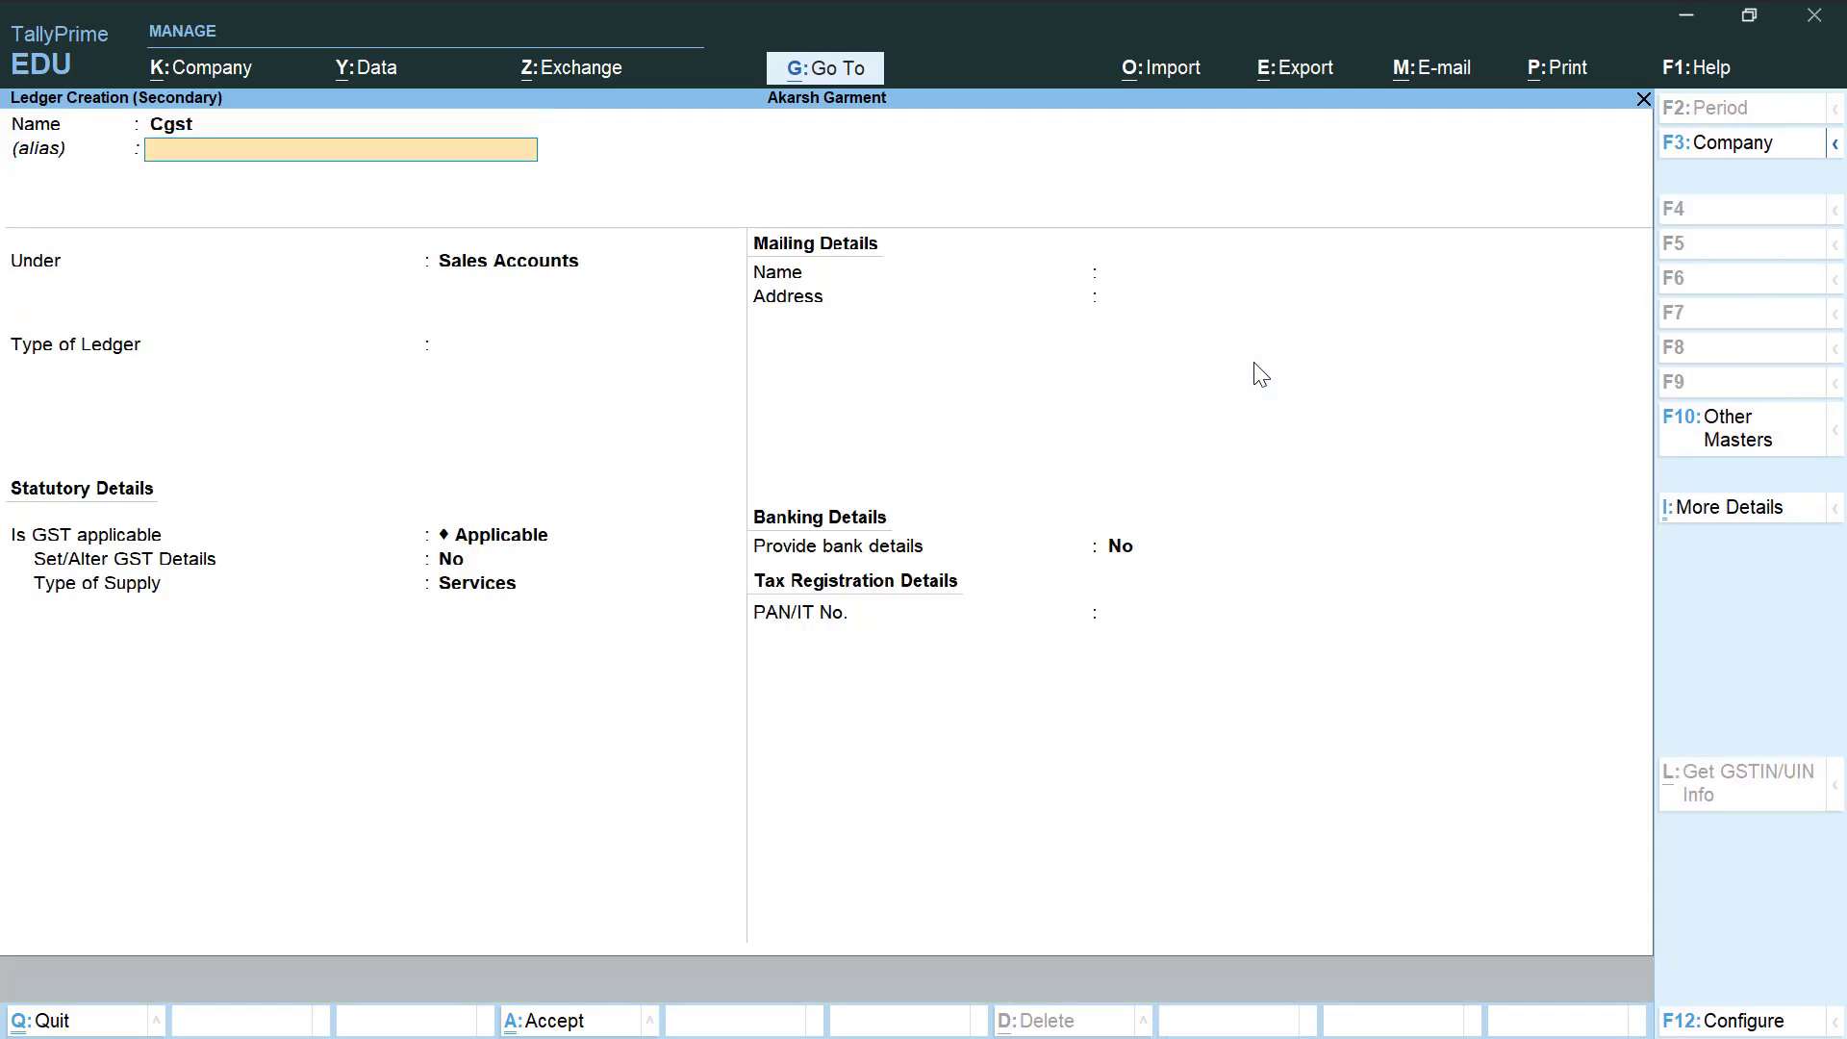
{"action": "key", "text": "Return"}
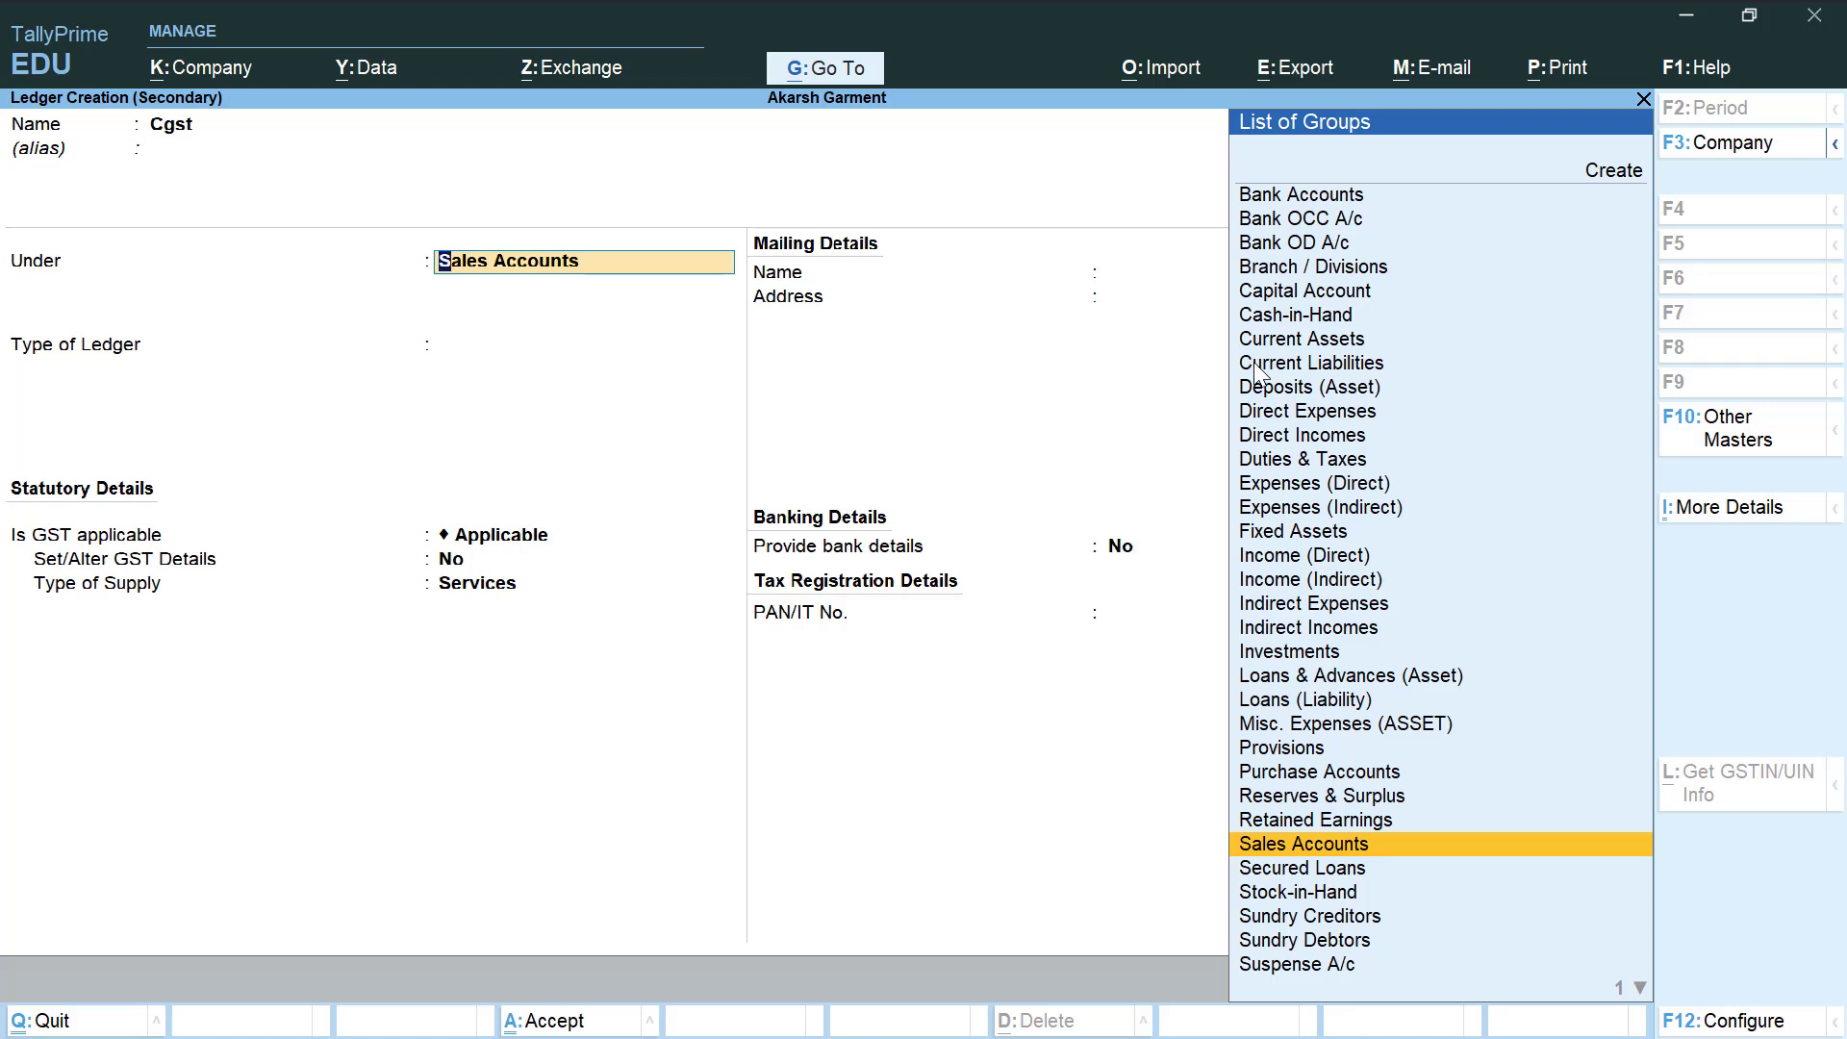
{"action": "type", "text": "Du"}
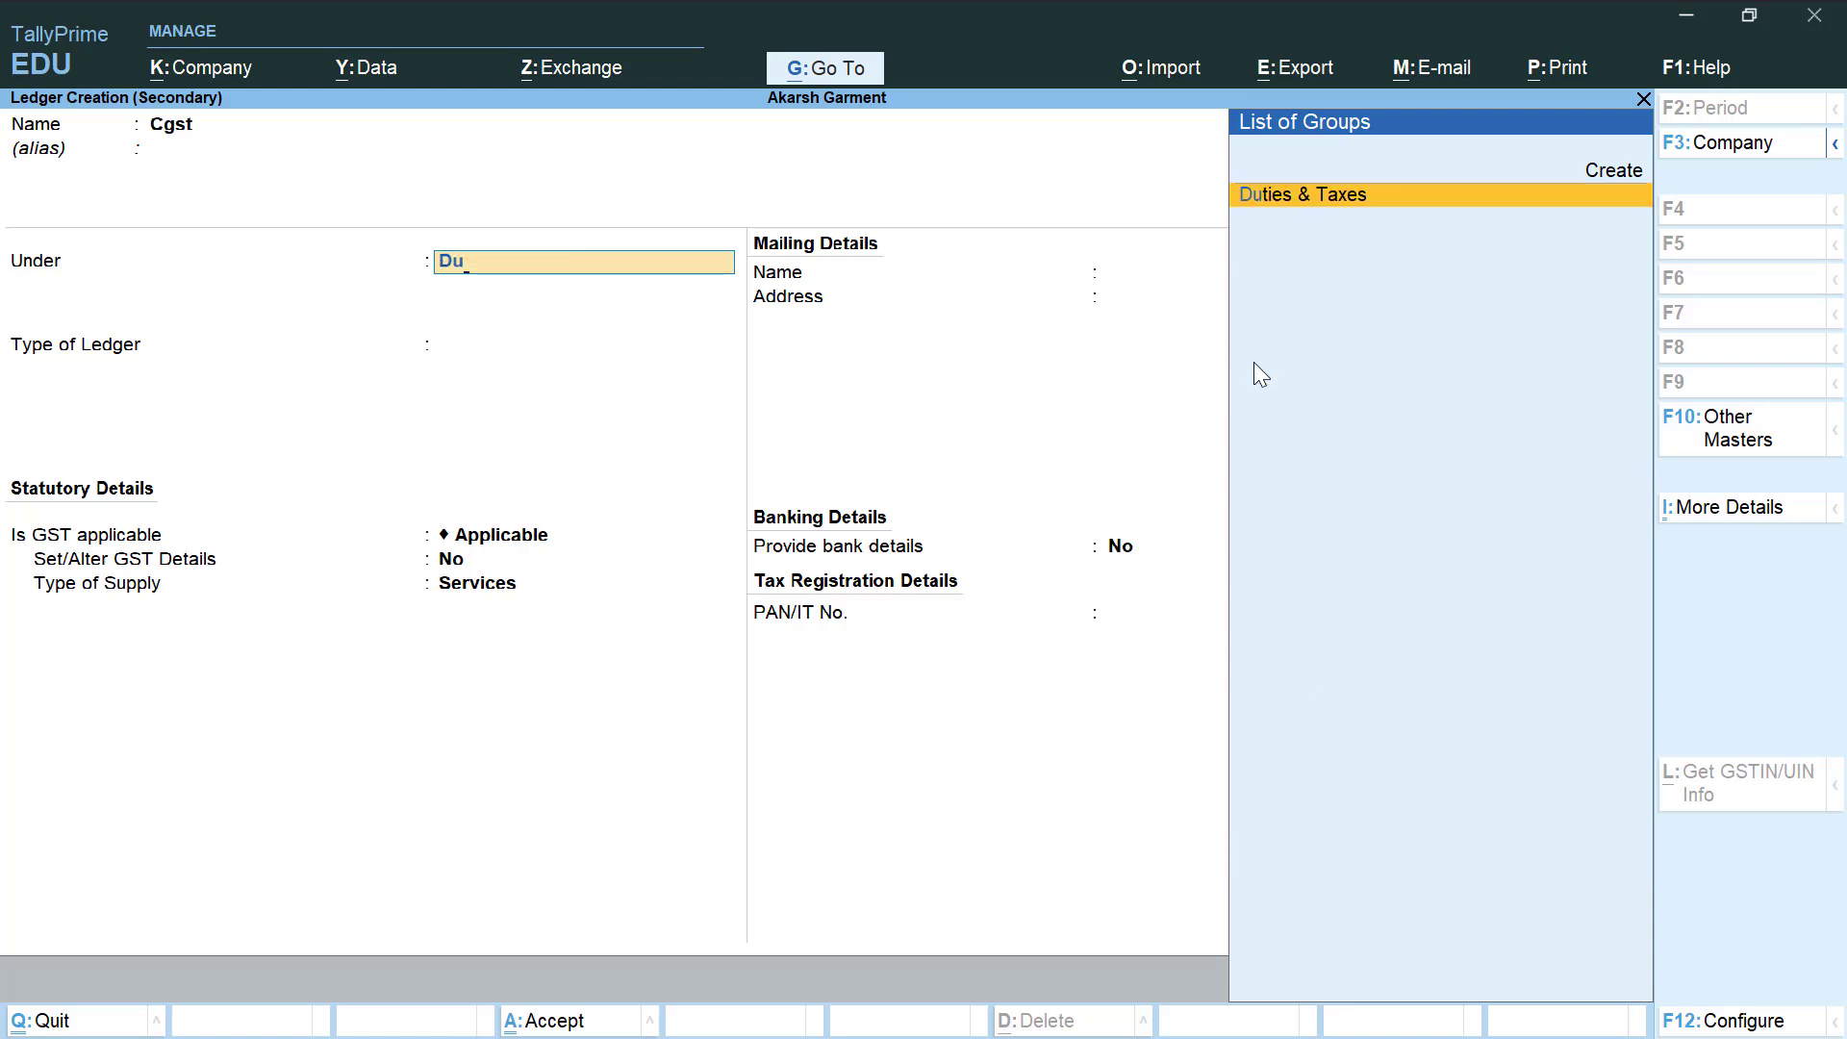
{"action": "key", "text": "Return"}
Step: Save the Cgst ledger as GST duty with Central Tax, 0 % calculation and no rounding, and accept its amount in the voucher
{"action": "key", "text": "Up"}
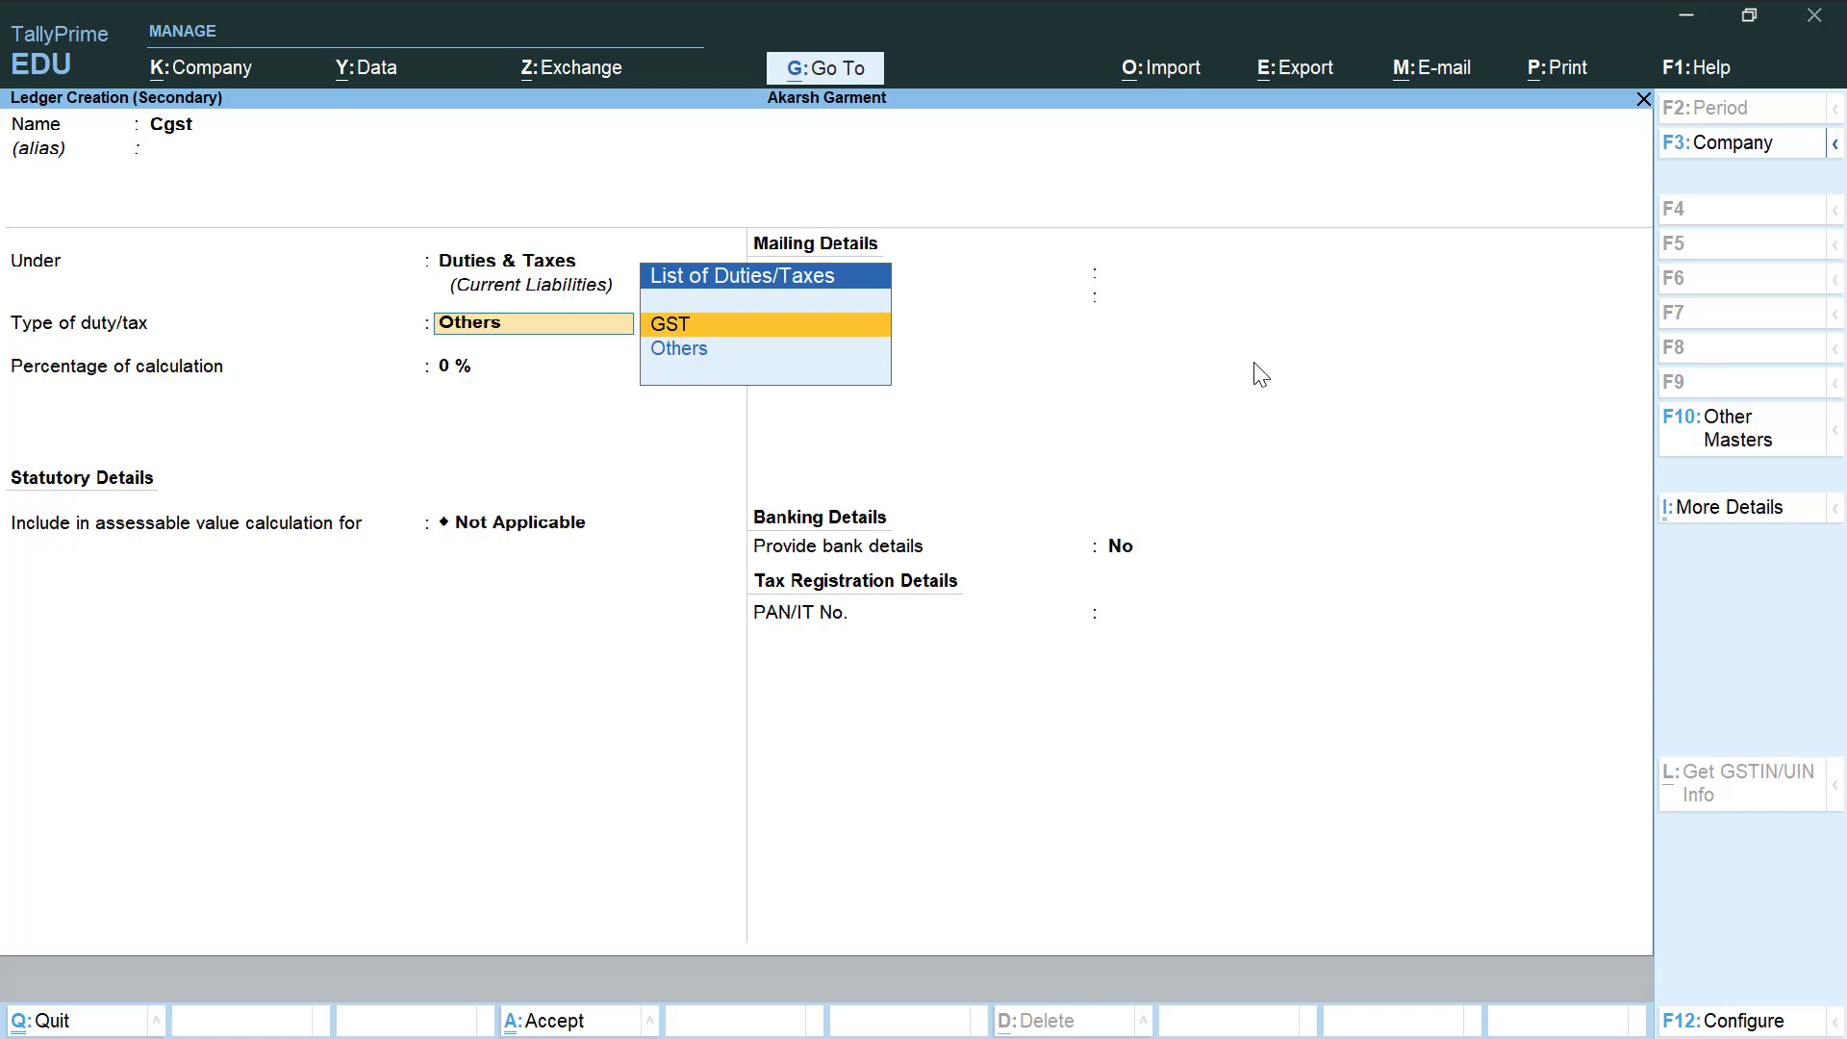
{"action": "key", "text": "Return"}
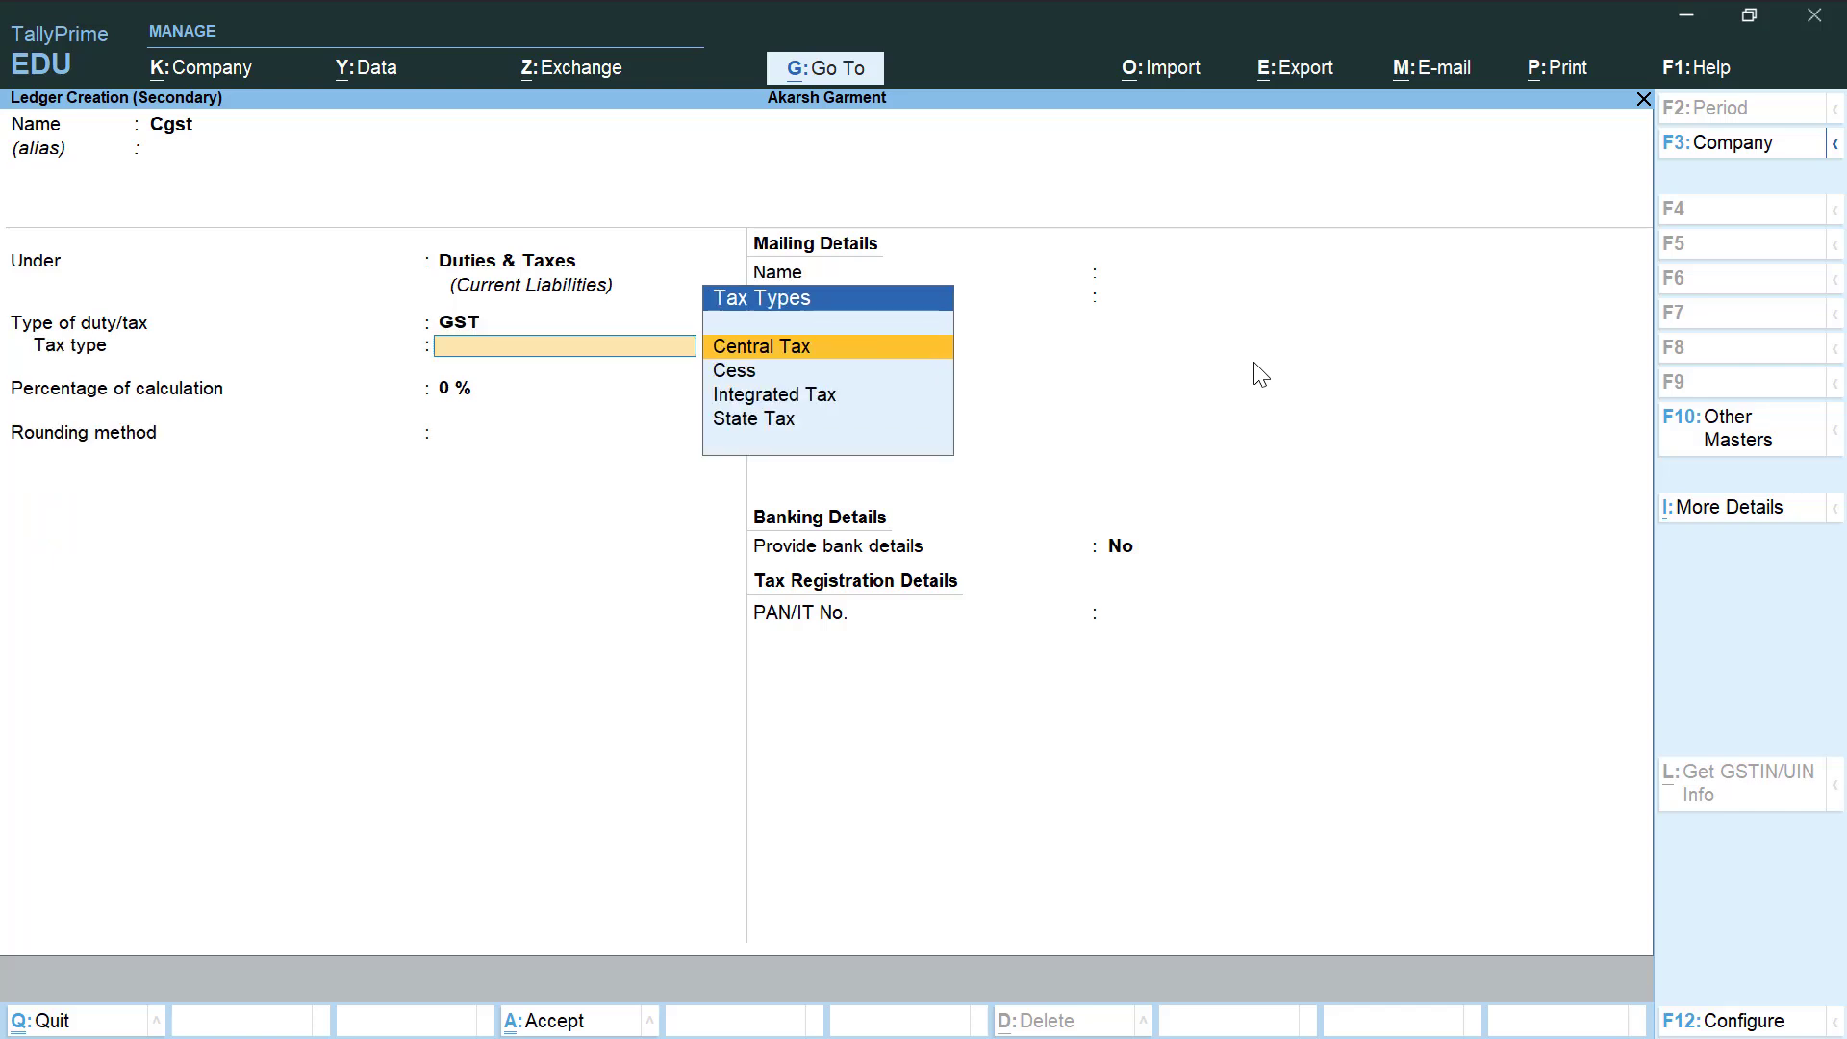
{"action": "key", "text": "Return"}
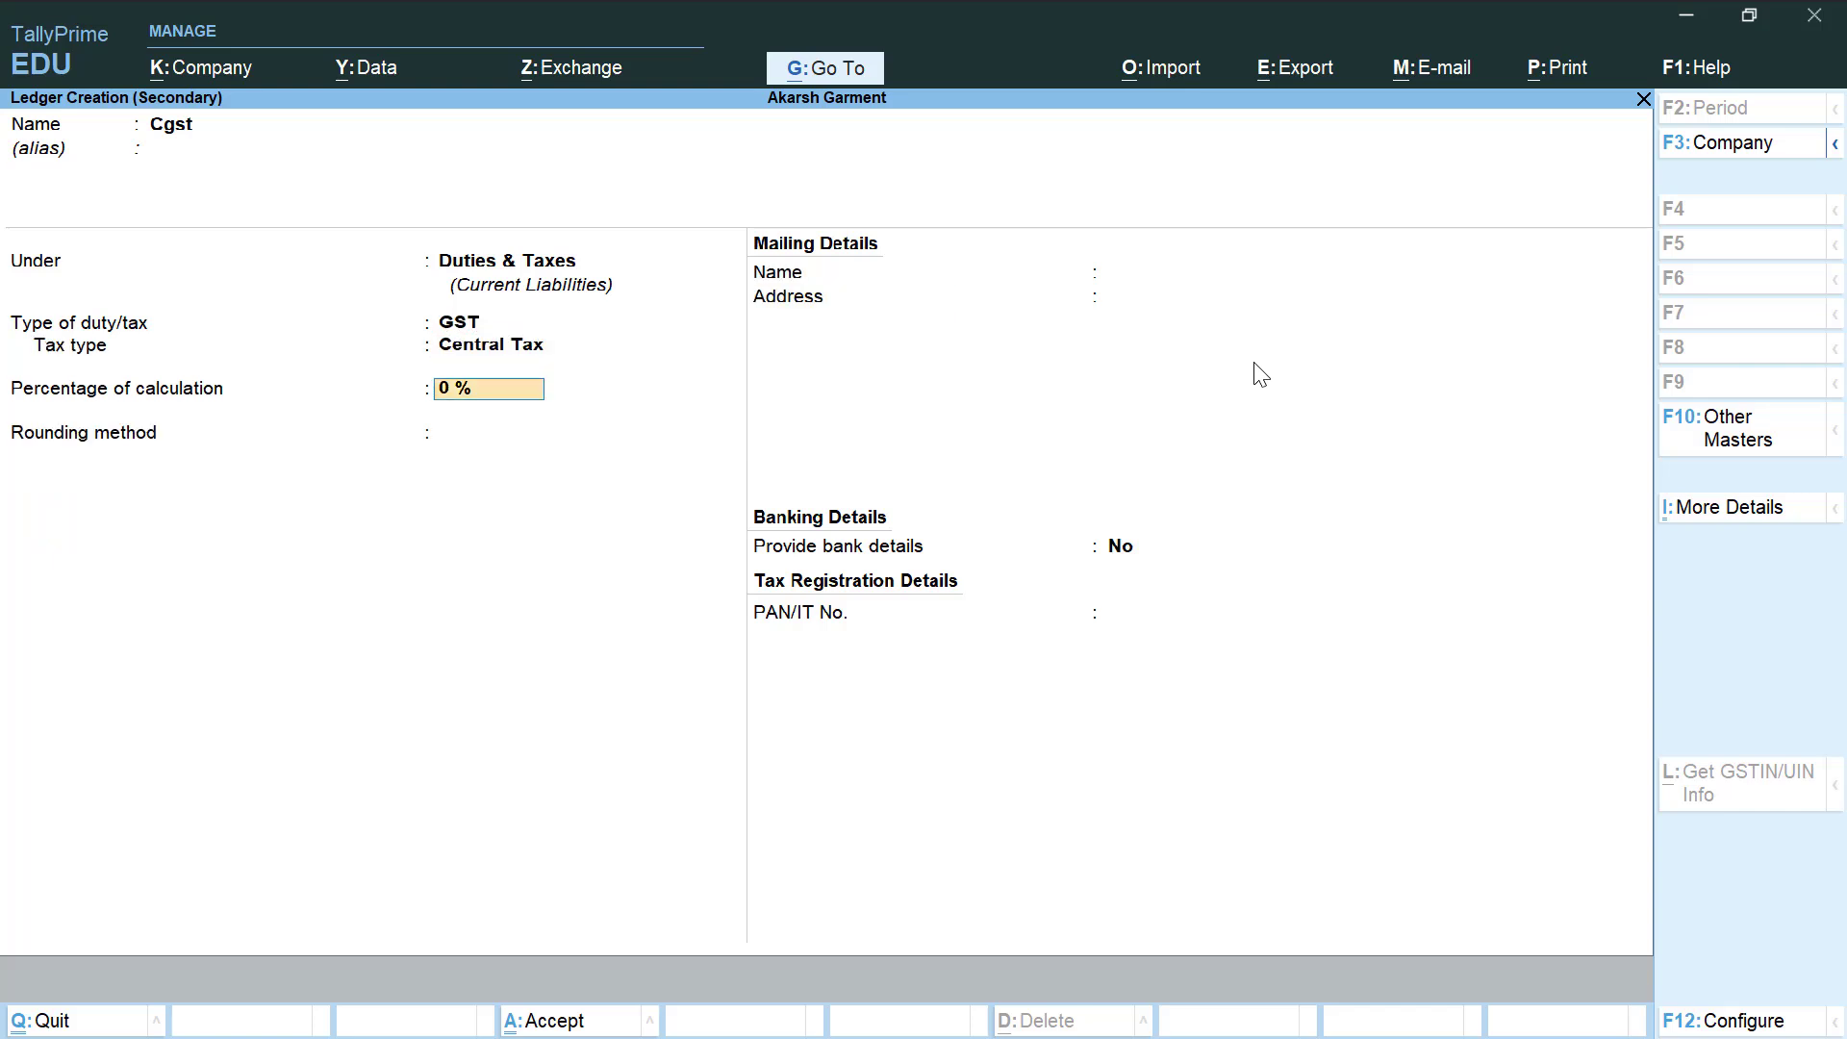
{"action": "key", "text": "Return"}
{"action": "key", "text": "Return"}
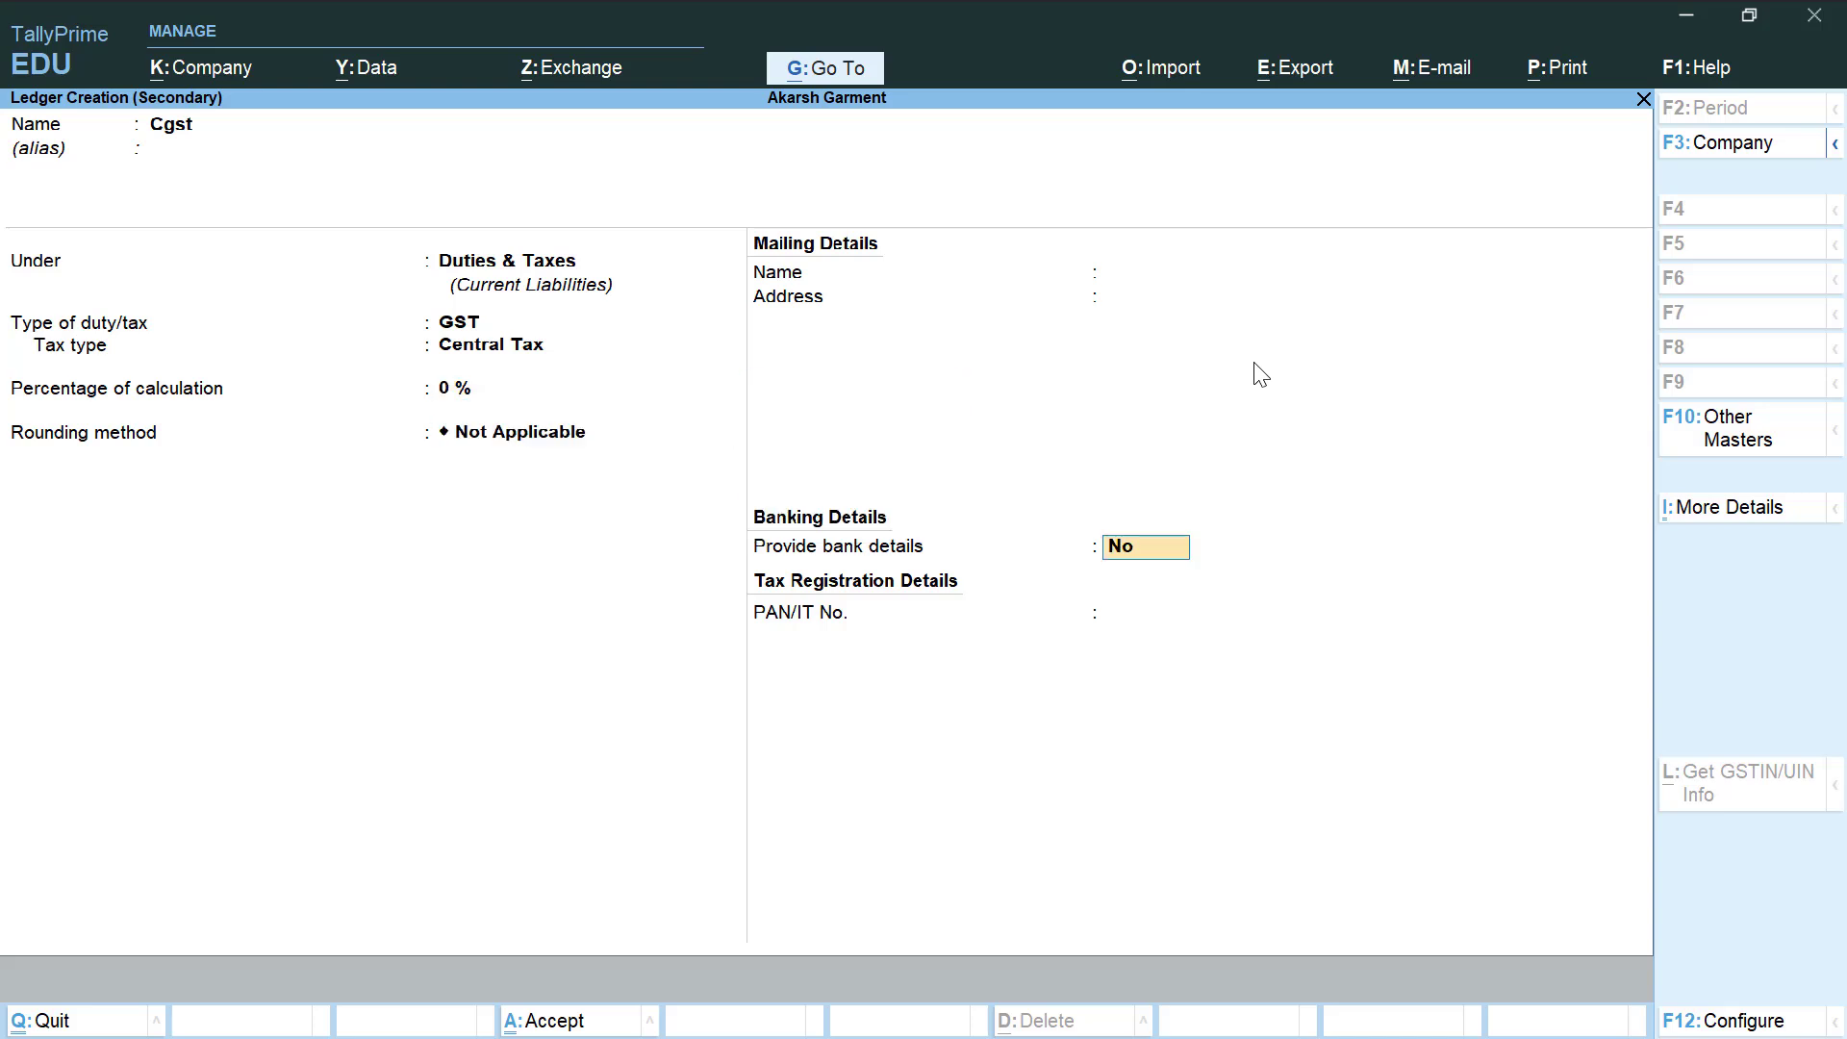
{"action": "key", "text": "Return"}
{"action": "key", "text": "Return"}
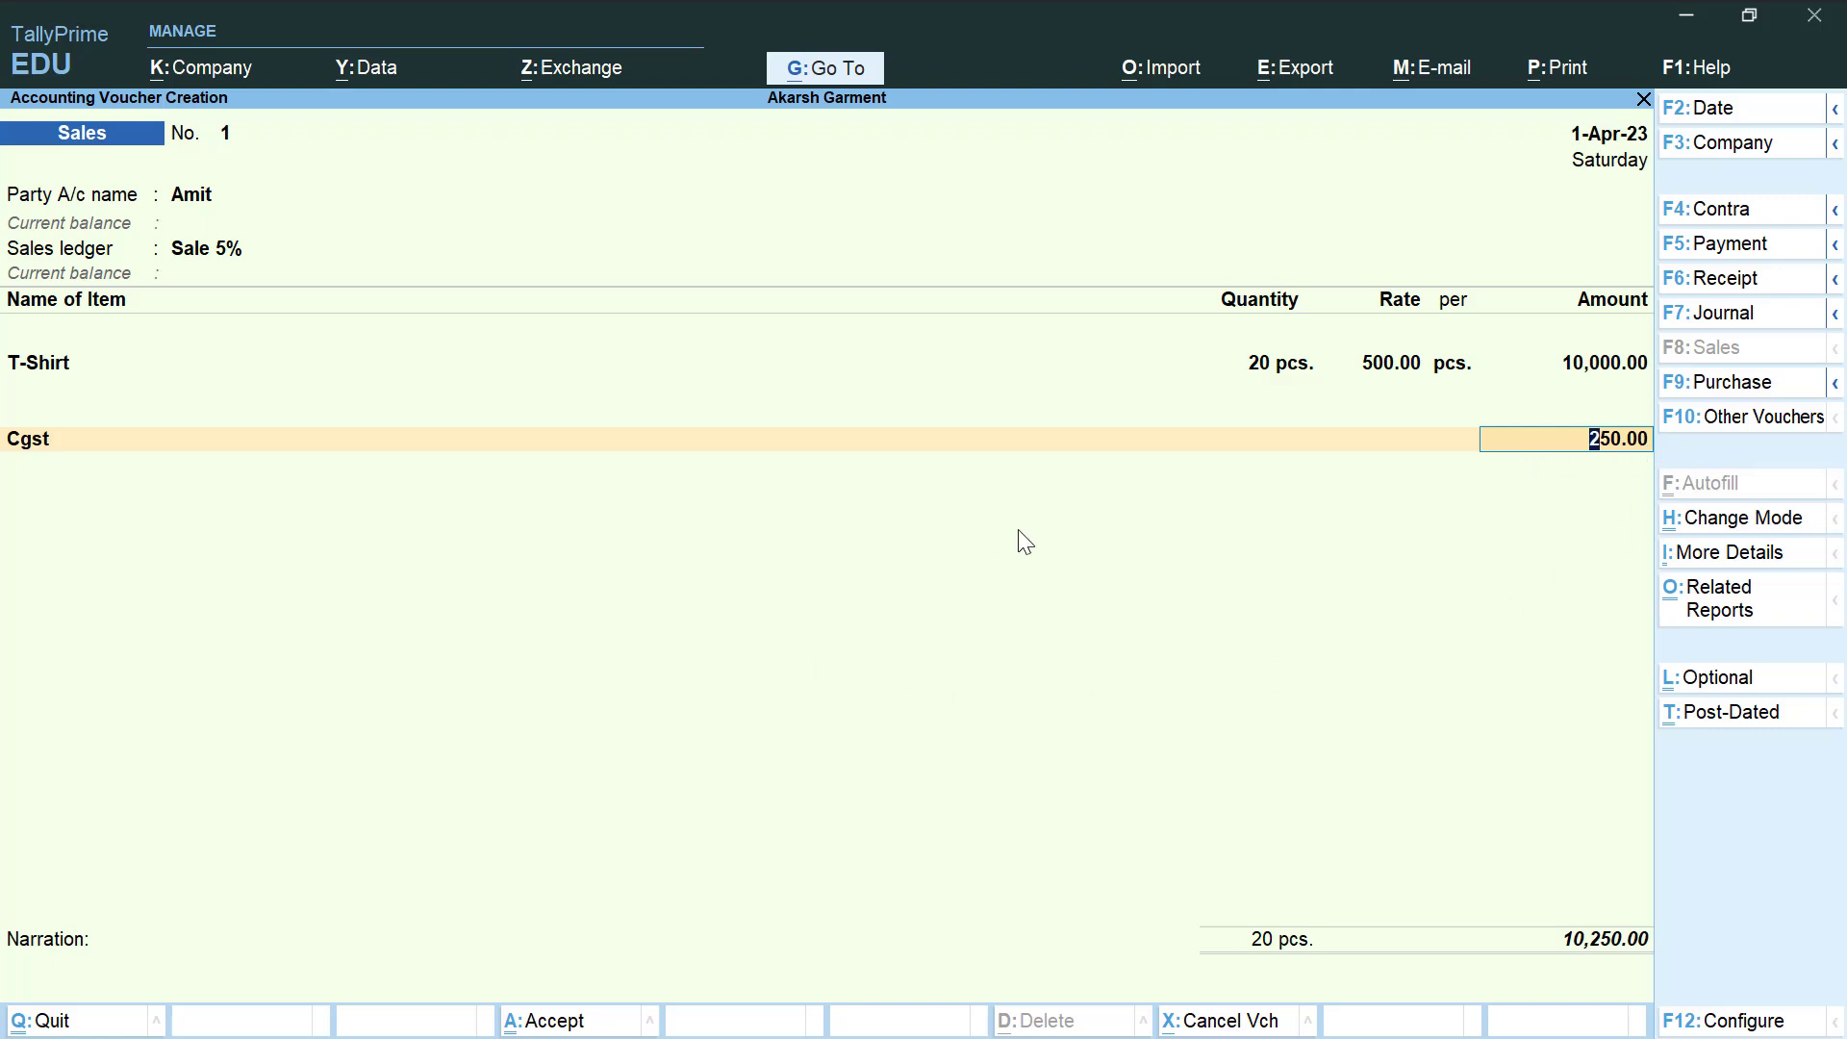
{"action": "key", "text": "Return"}
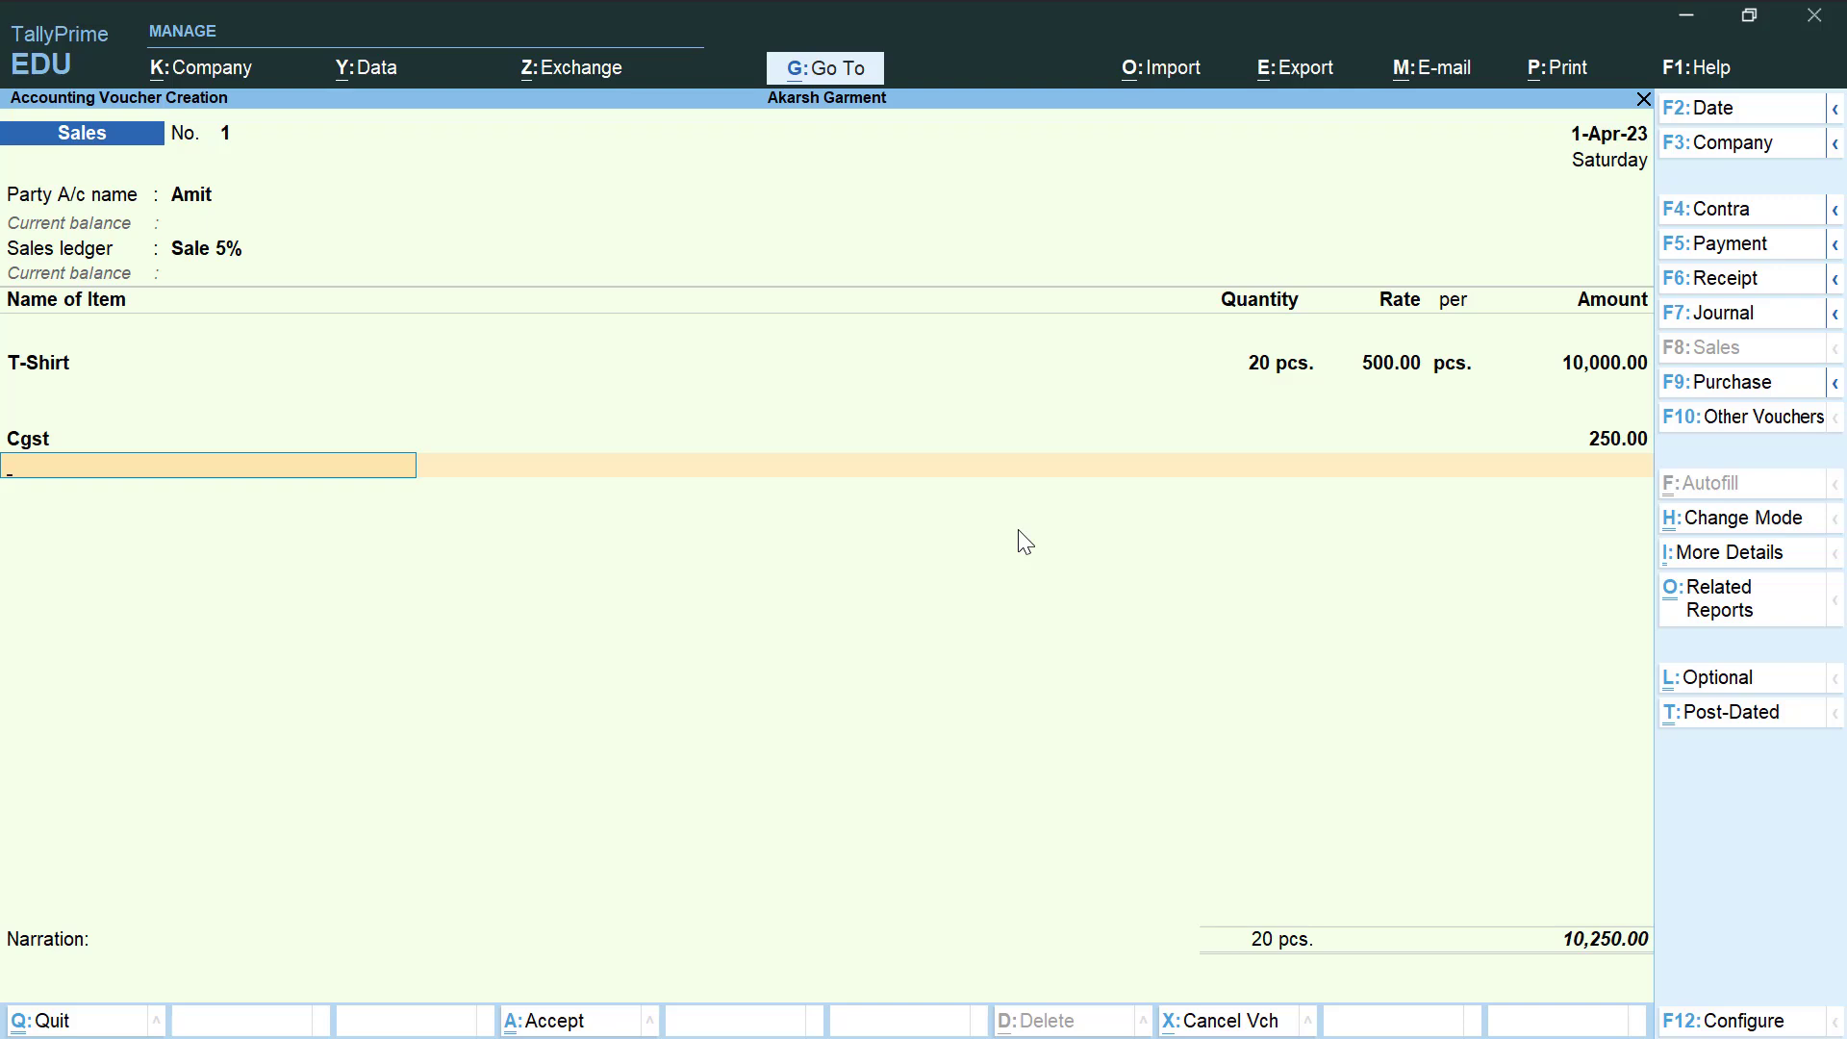
Step: Start a new ledger named "Sgst" from within the voucher, under Duties & Taxes with GST as the duty type
{"action": "key", "text": "alt+c"}
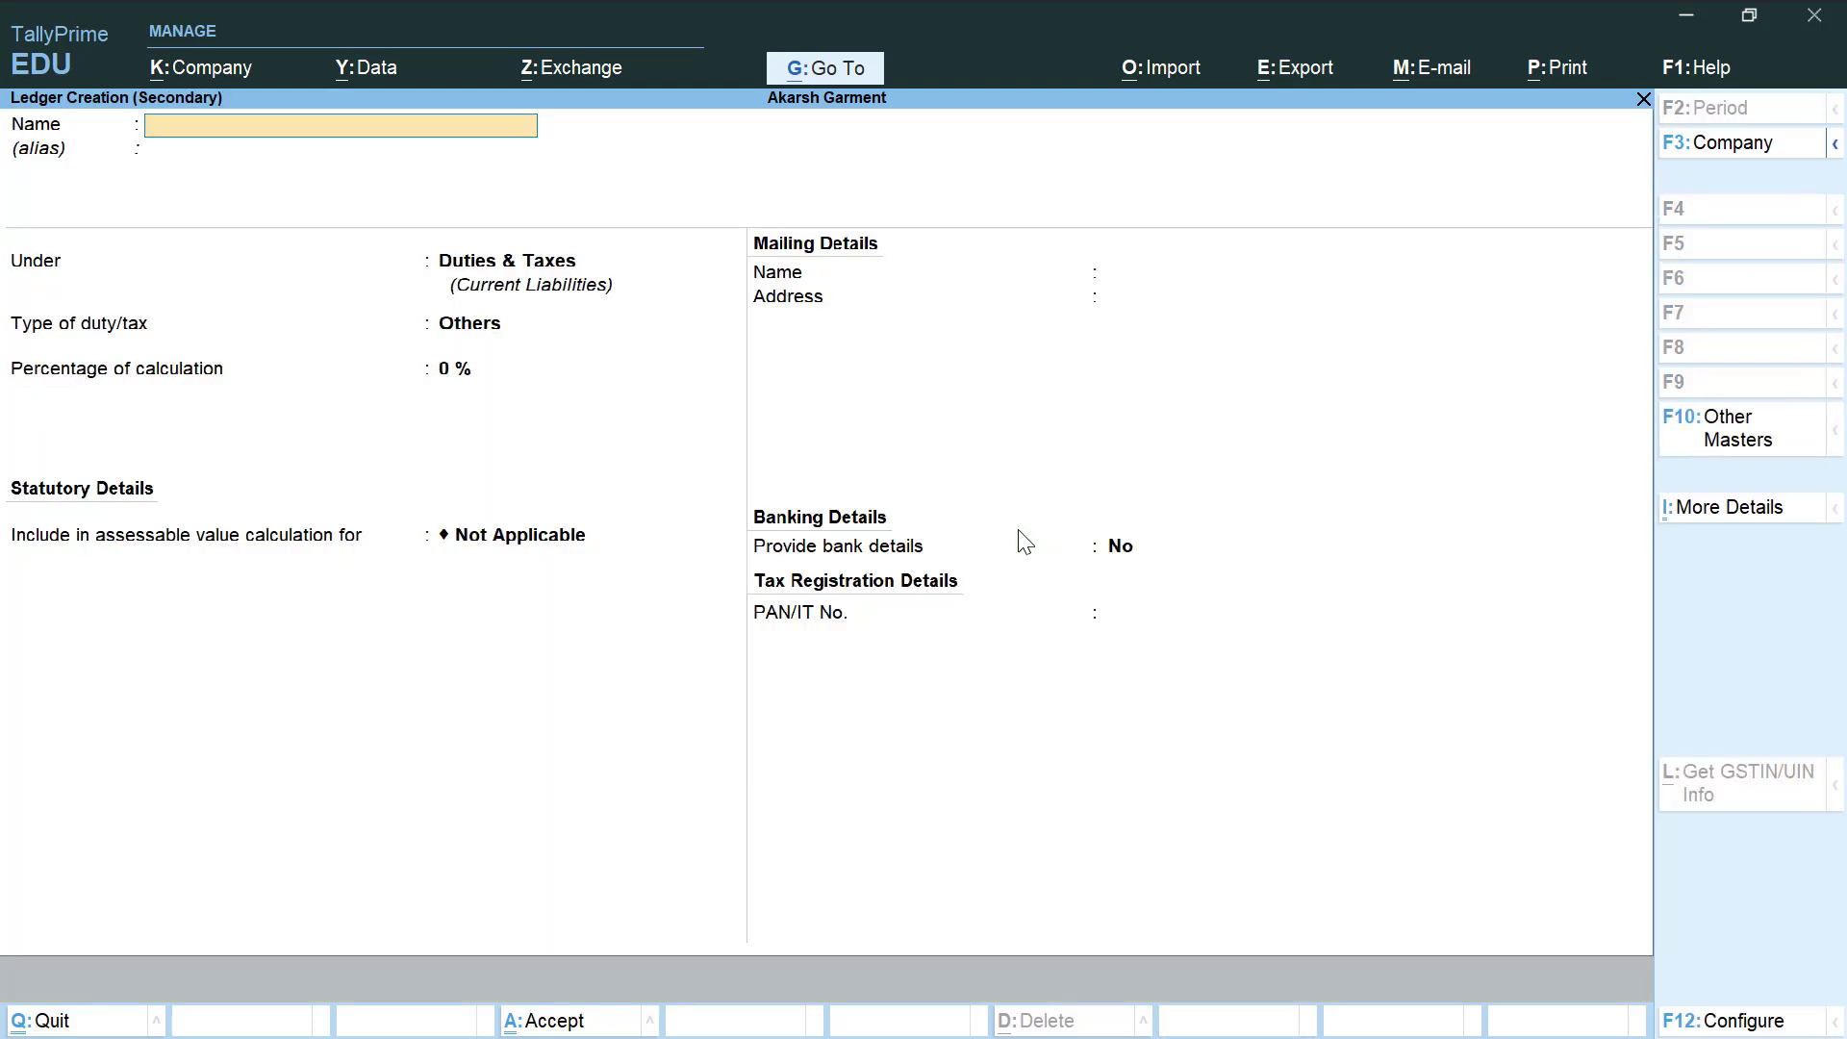
{"action": "type", "text": "Sgs"}
{"action": "key", "text": "Return"}
{"action": "key", "text": "Return"}
{"action": "key", "text": "Return"}
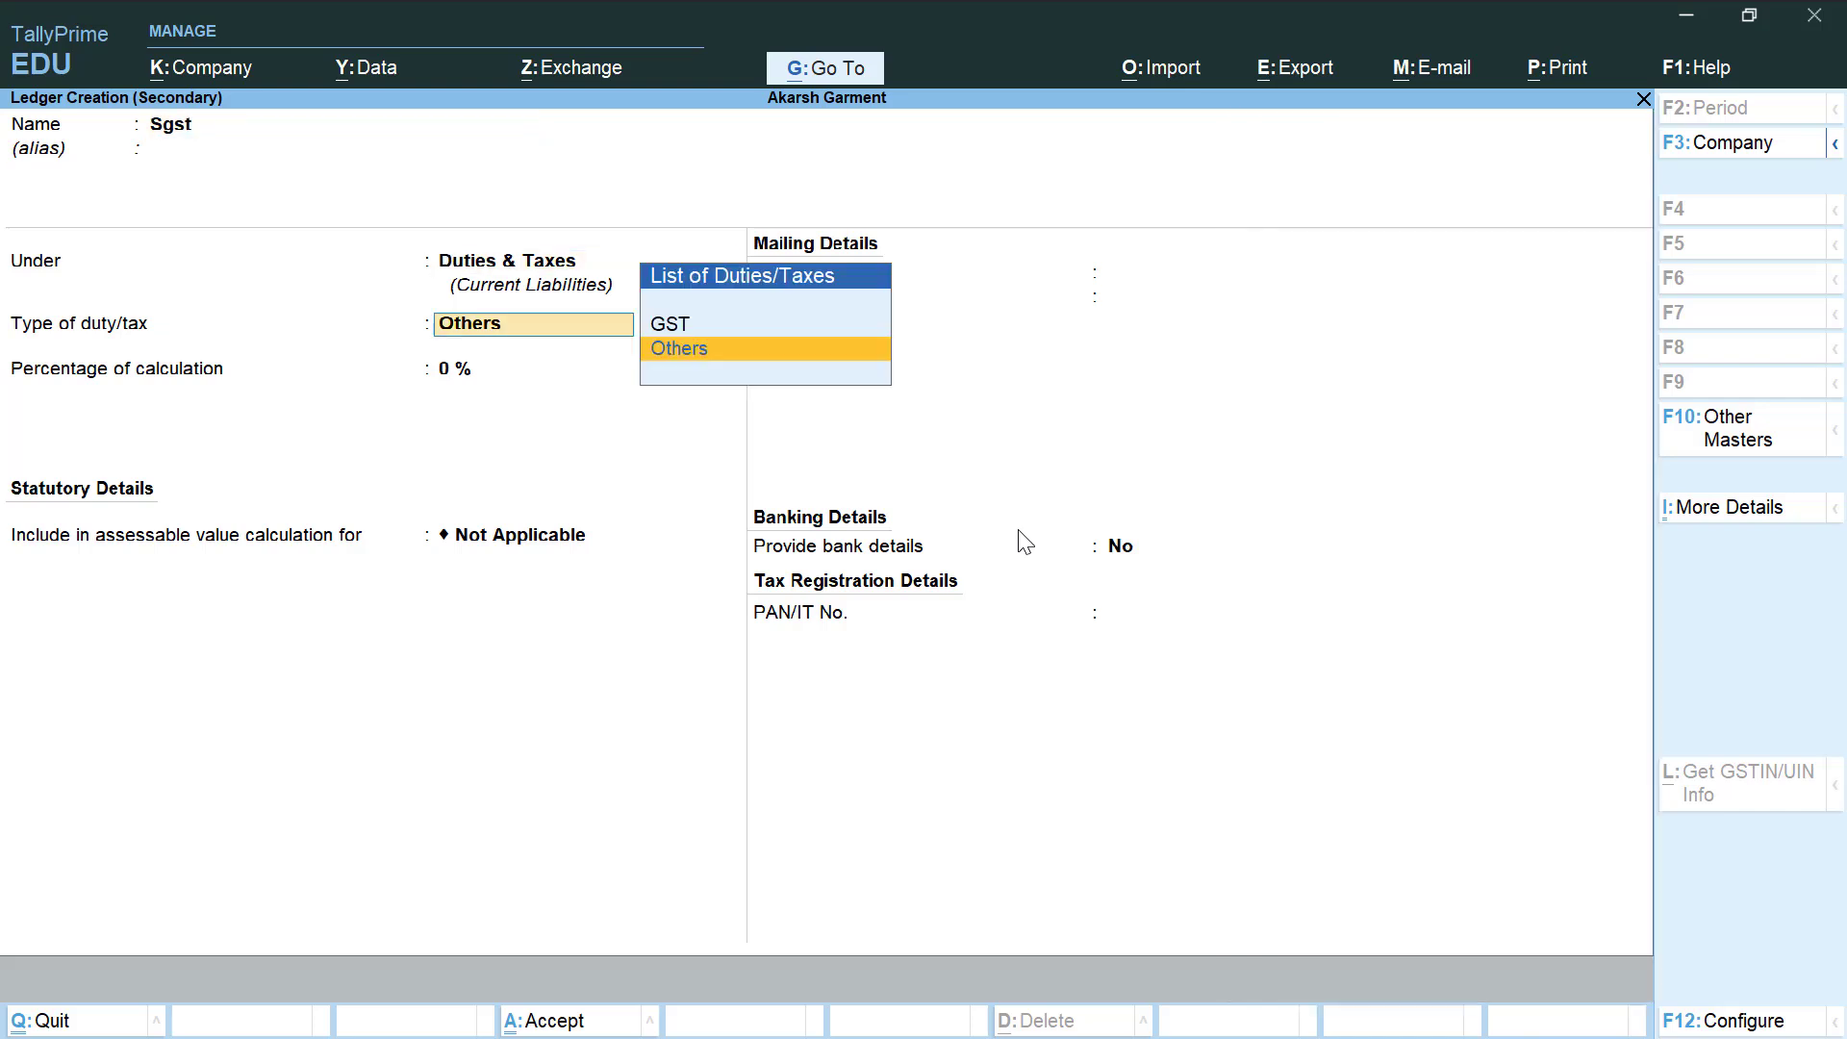
{"action": "key", "text": "Up"}
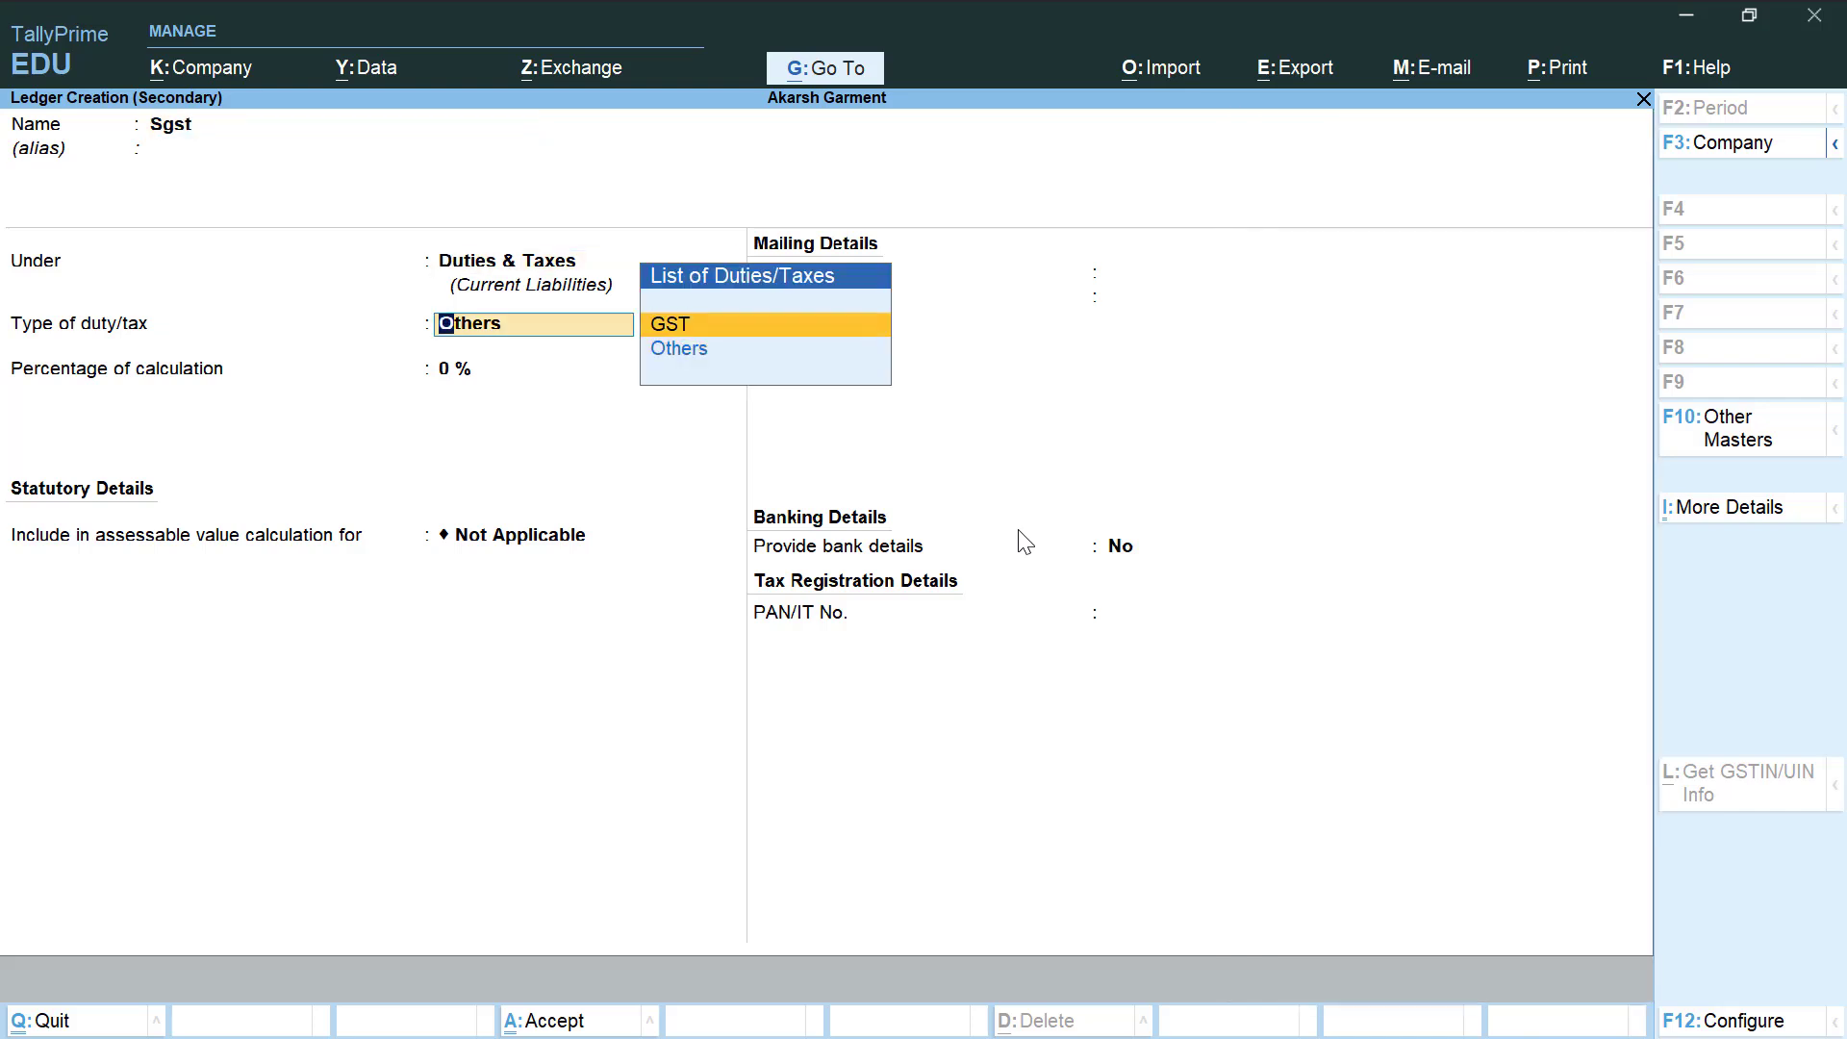
{"action": "key", "text": "Return"}
Step: Set the Sgst ledger's tax type to State Tax, keep 0 % calculation and no rounding, and save it
{"action": "key", "text": "Down"}
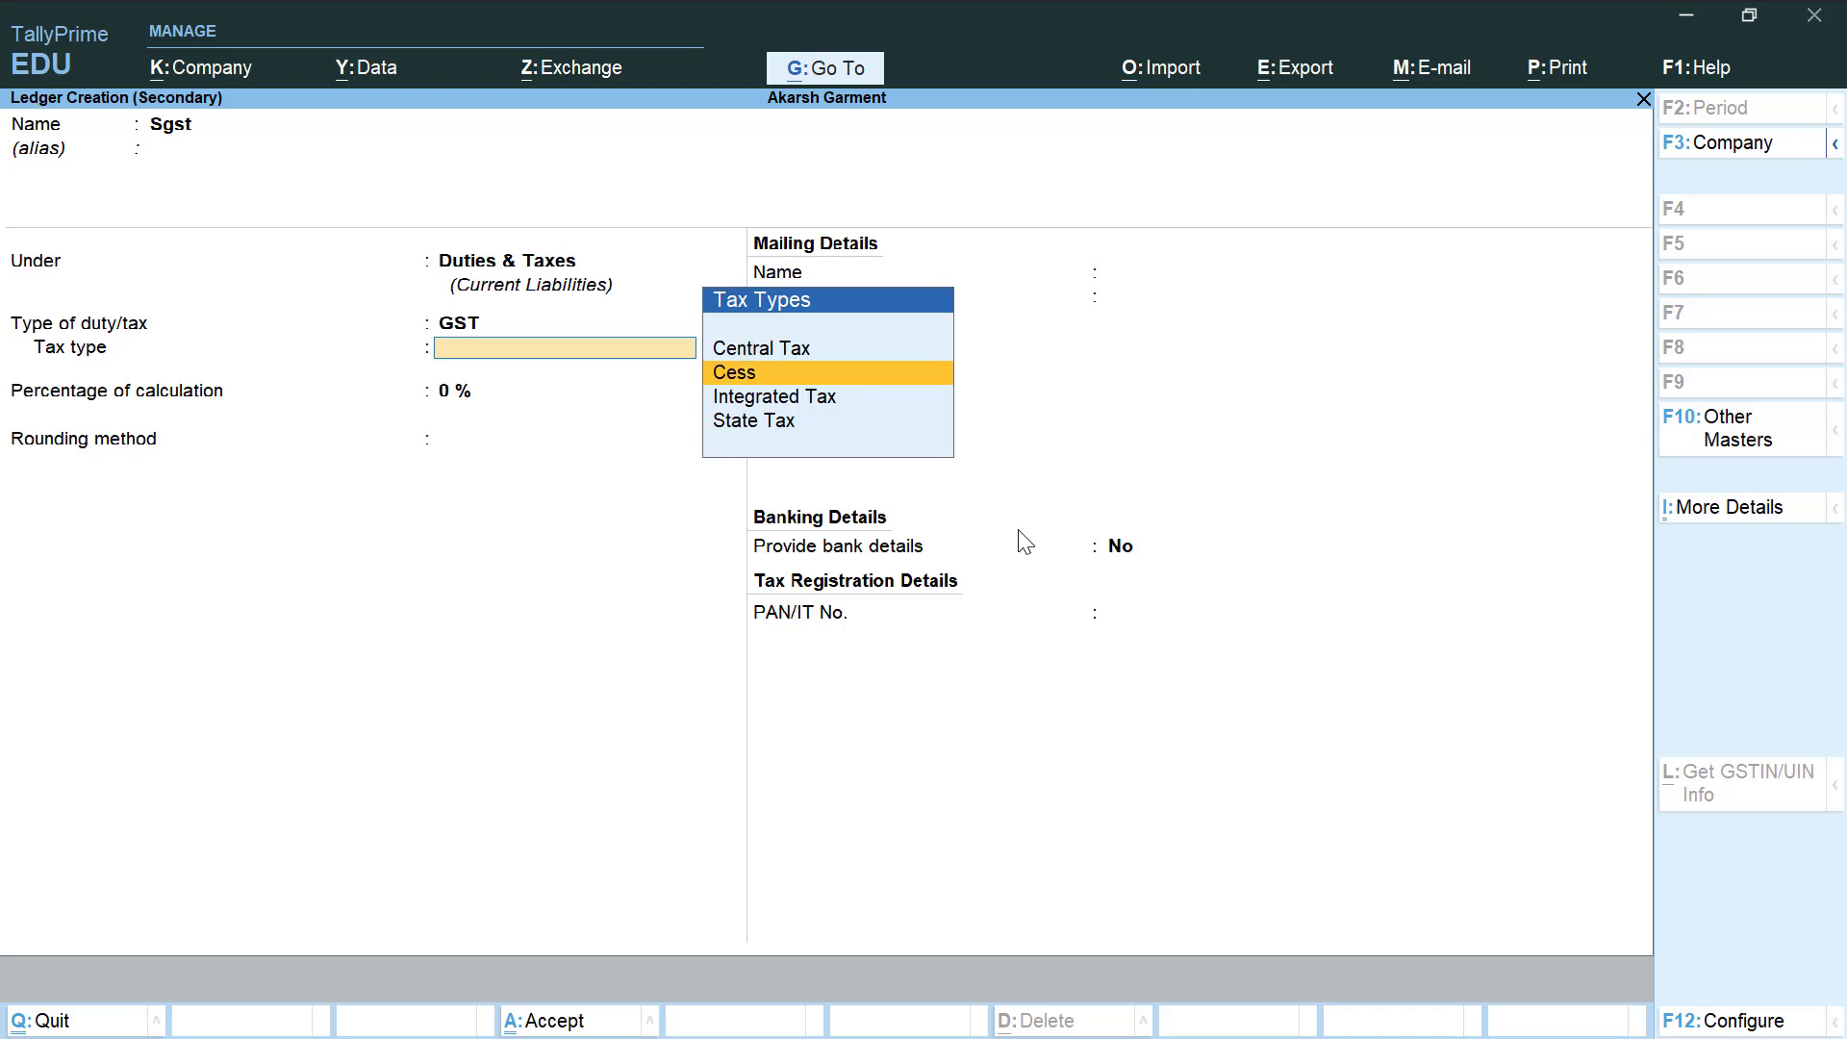
{"action": "key", "text": "Down"}
{"action": "key", "text": "Down"}
{"action": "key", "text": "Return"}
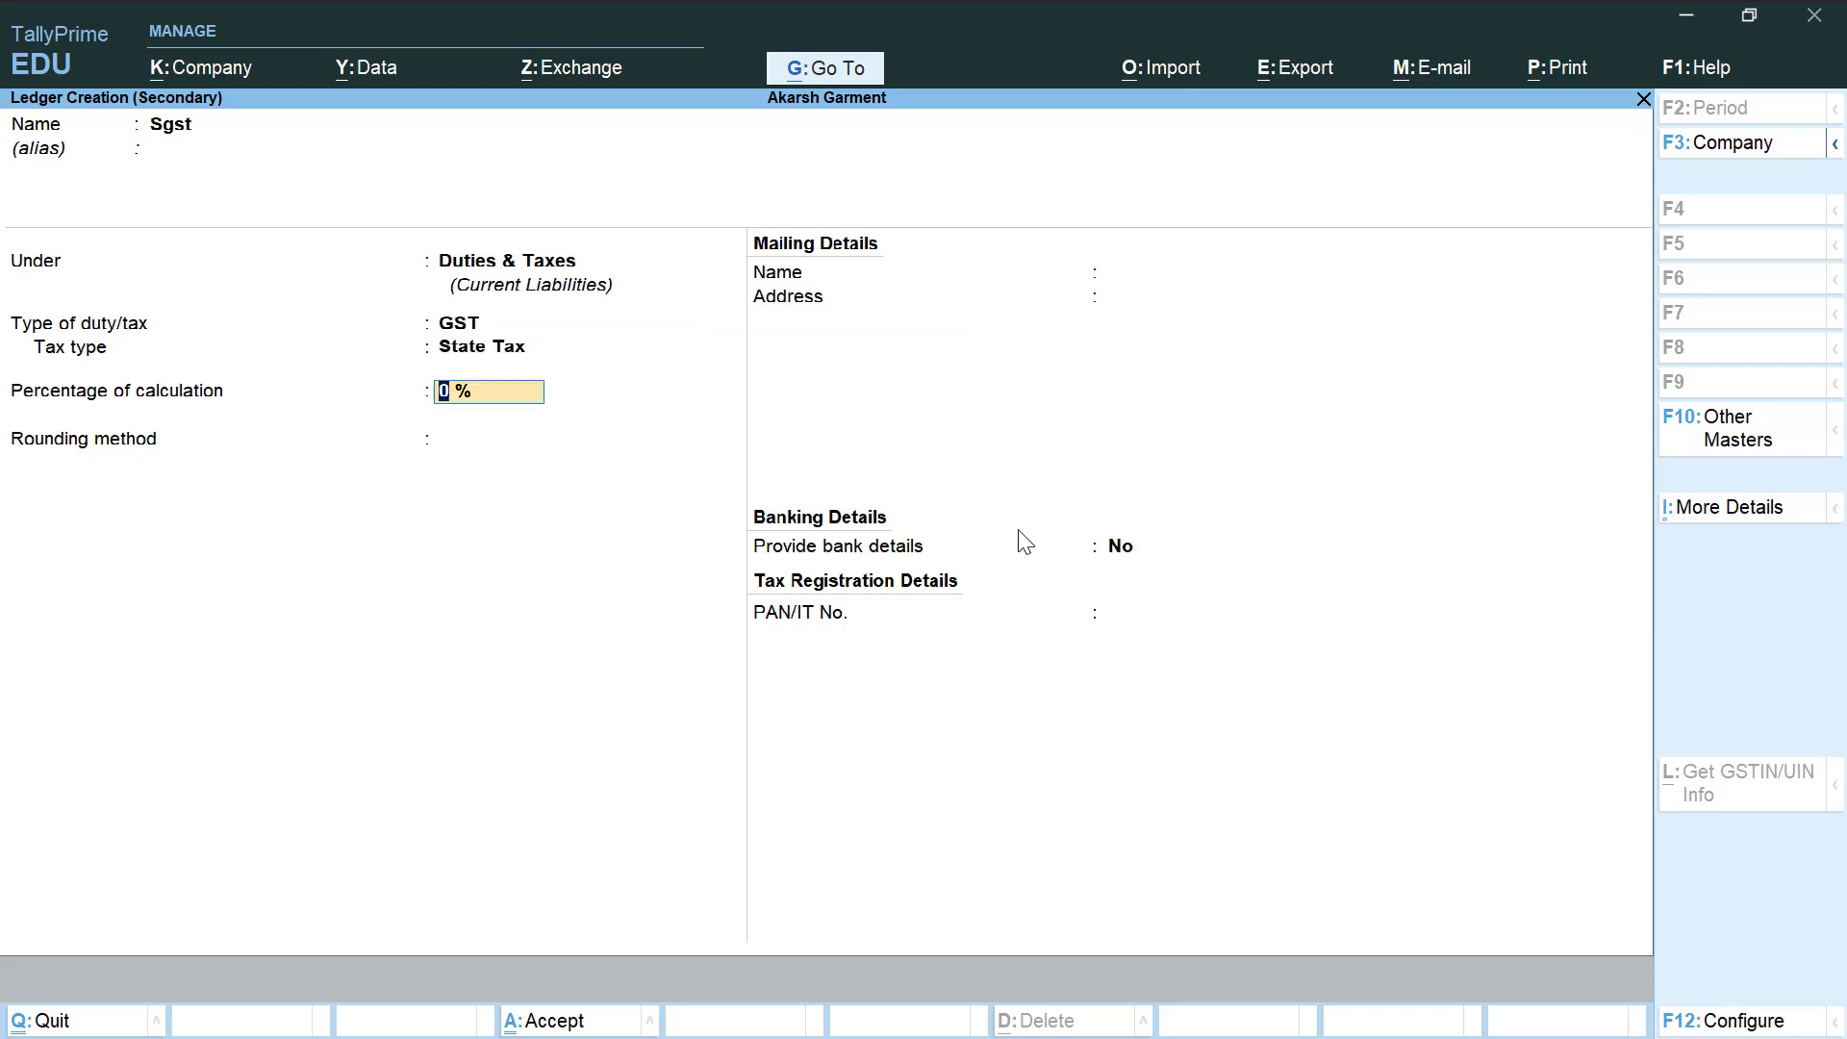
{"action": "key", "text": "Return"}
{"action": "key", "text": "Return"}
{"action": "key", "text": "Return"}
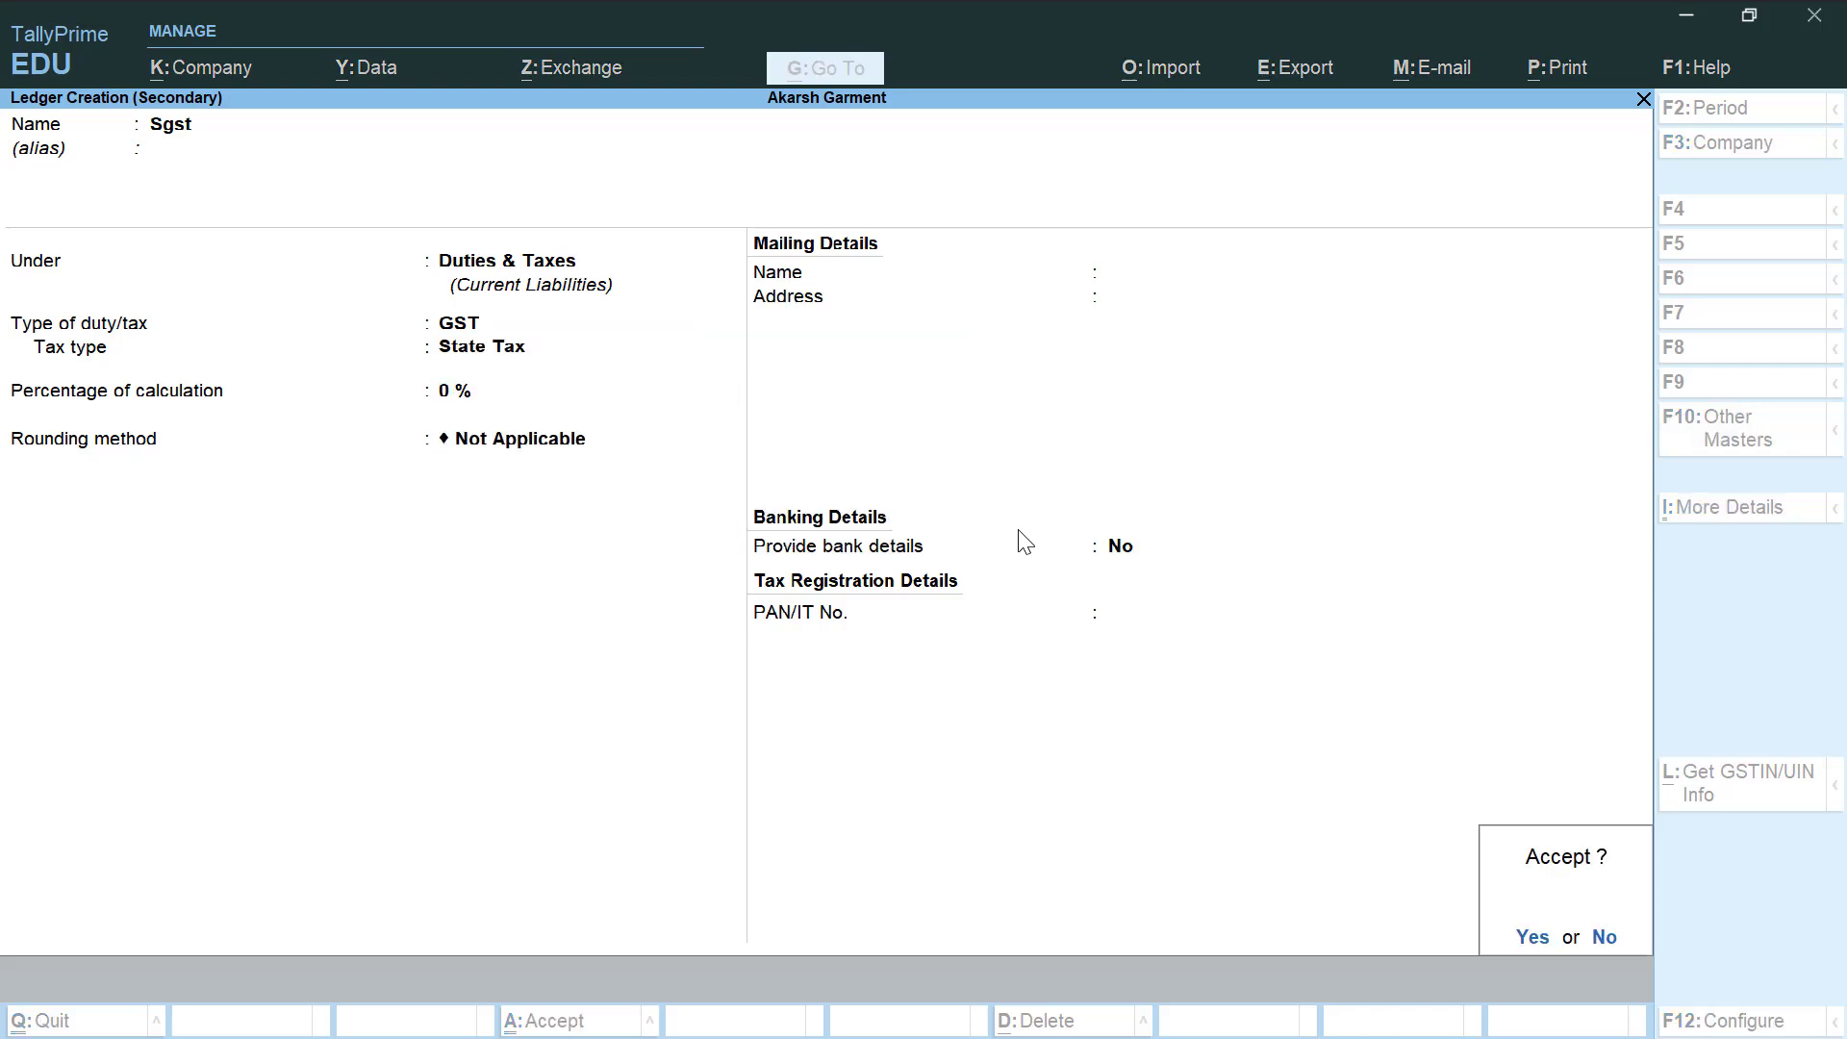
{"action": "key", "text": "Return"}
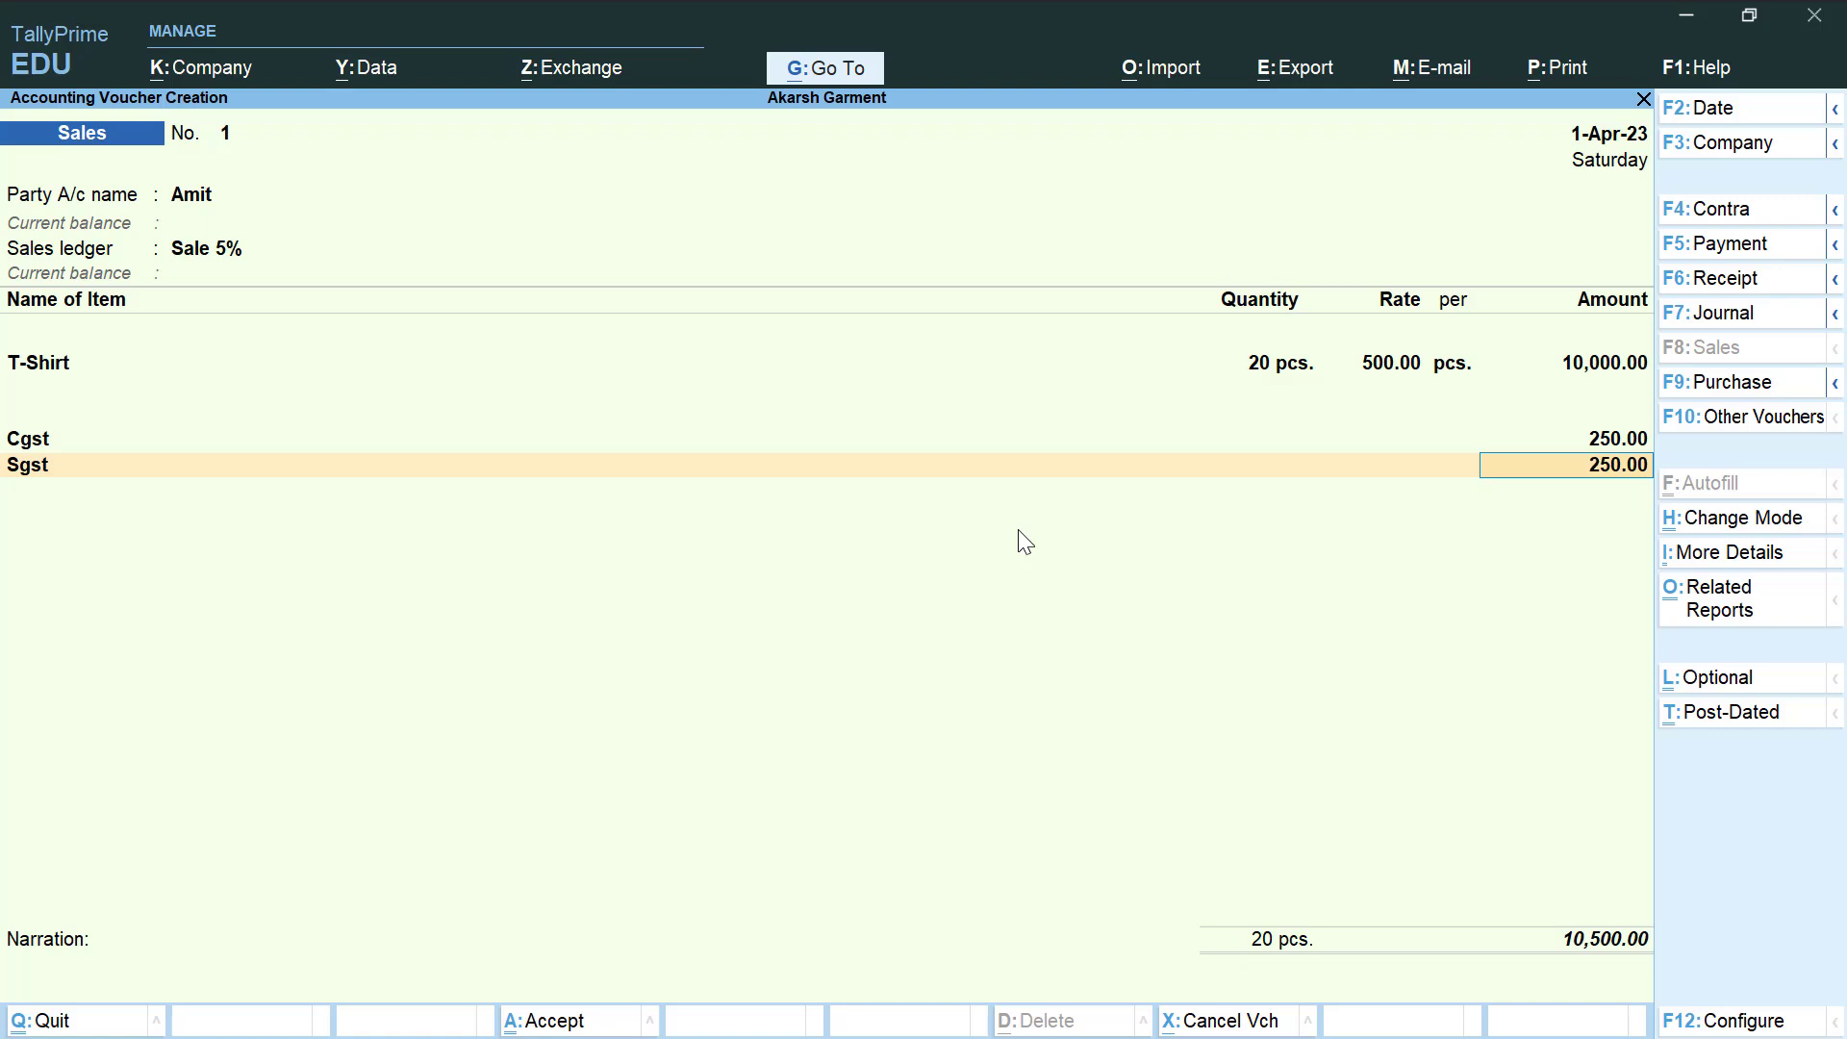
Step: Accept the Sgst amount, record the bill as New Ref 1 and save the T-Shirt sales voucher
{"action": "key", "text": "Return"}
{"action": "key", "text": "Return"}
{"action": "key", "text": "Return"}
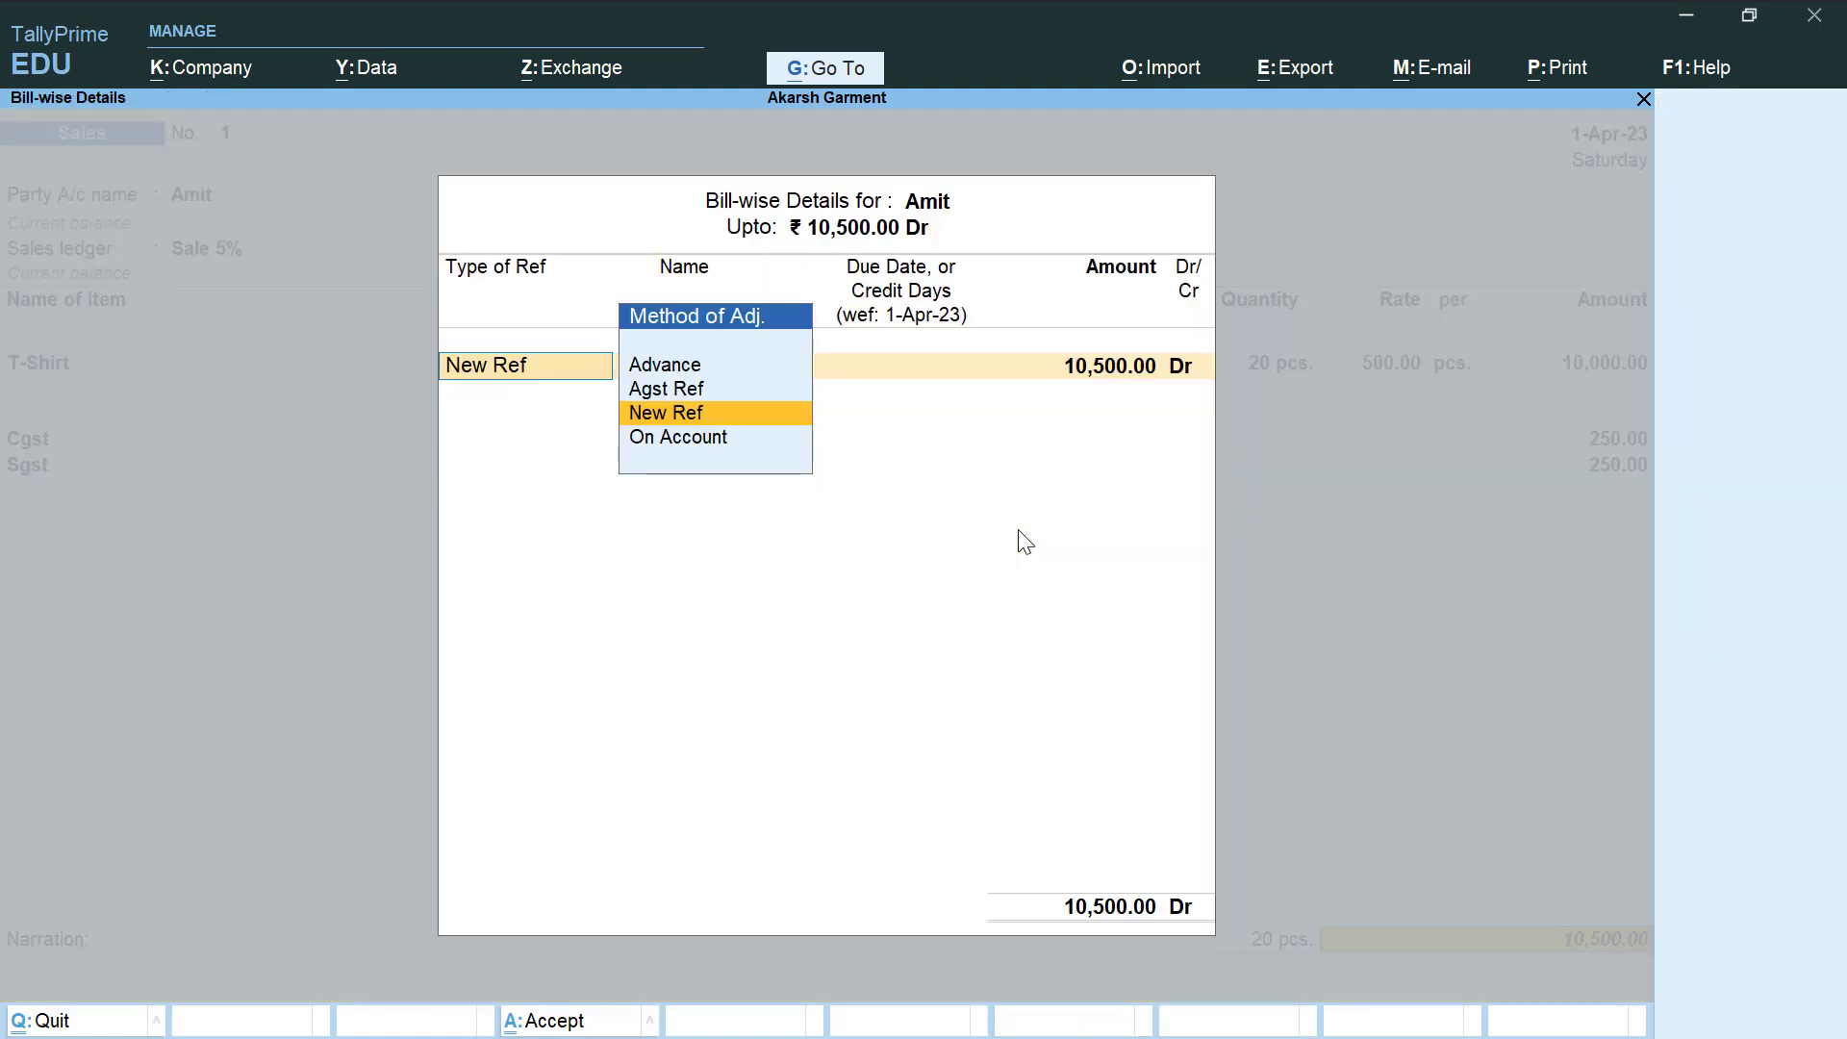
{"action": "key", "text": "Return"}
{"action": "key", "text": "Return"}
{"action": "key", "text": "Return"}
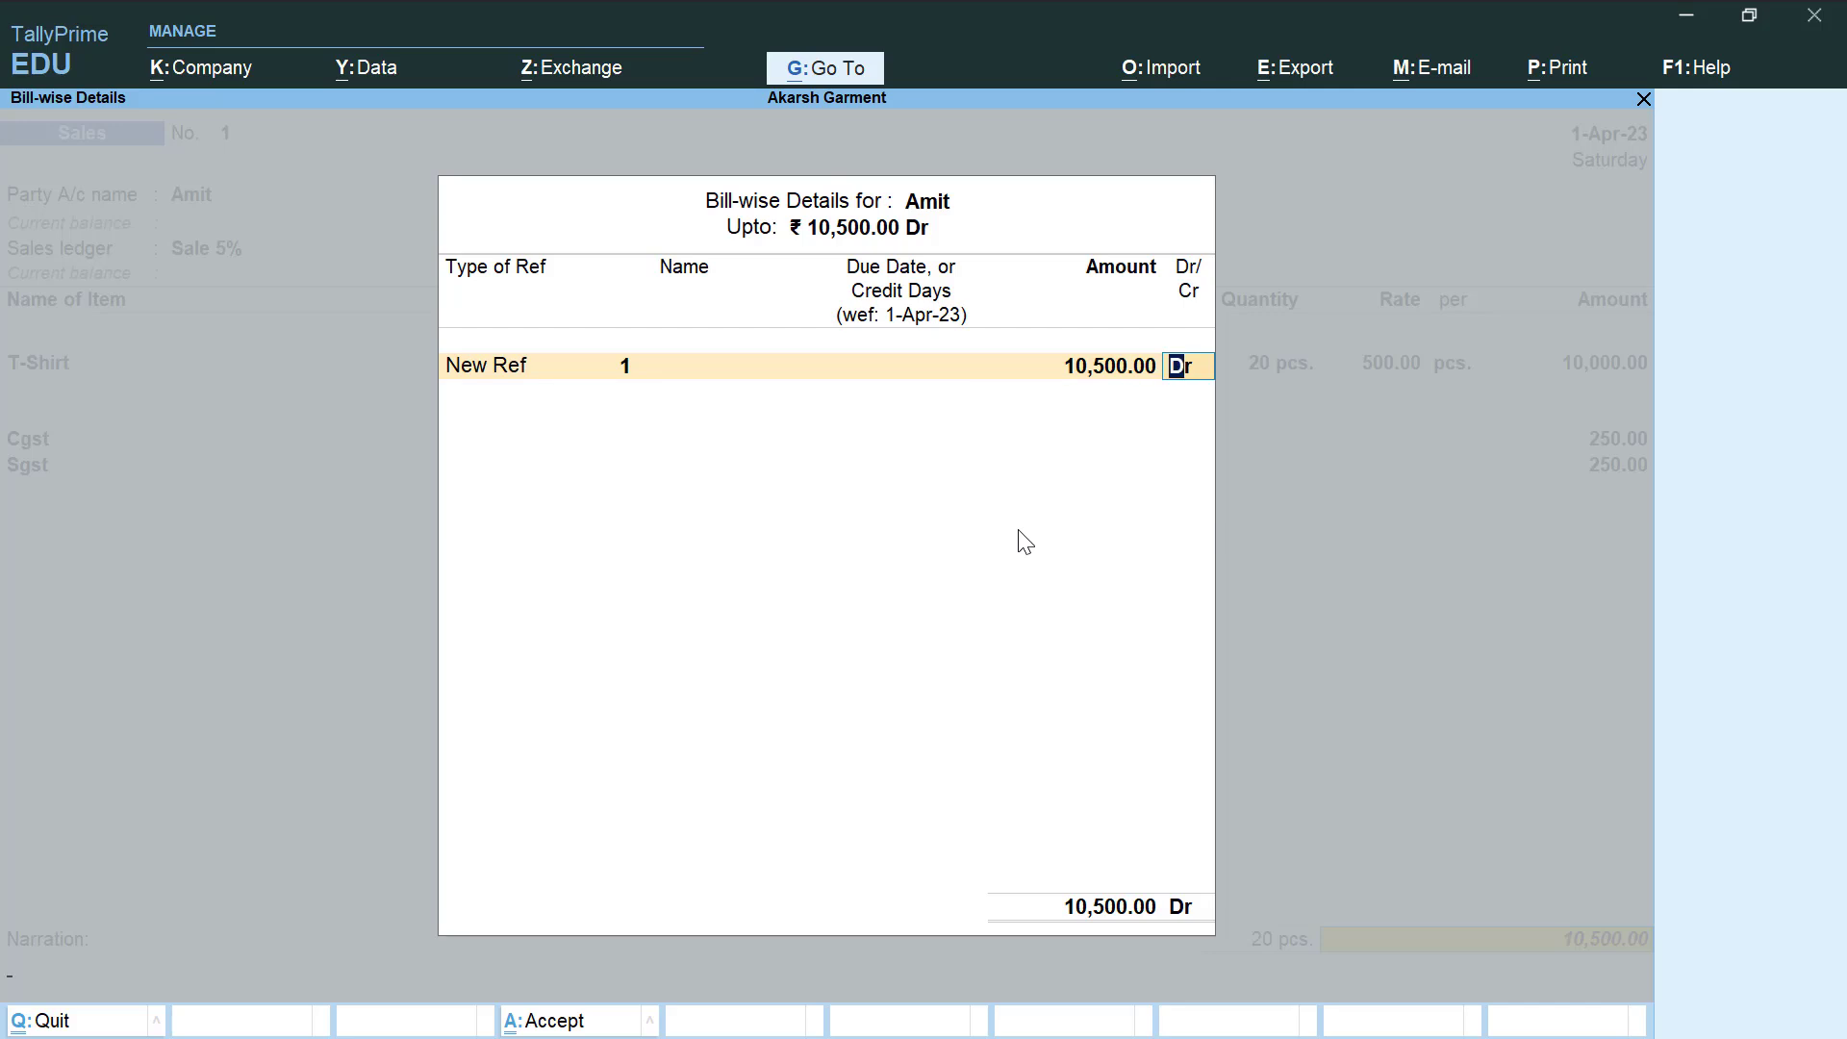
{"action": "key", "text": "Return"}
{"action": "key", "text": "Return"}
{"action": "key", "text": "Return"}
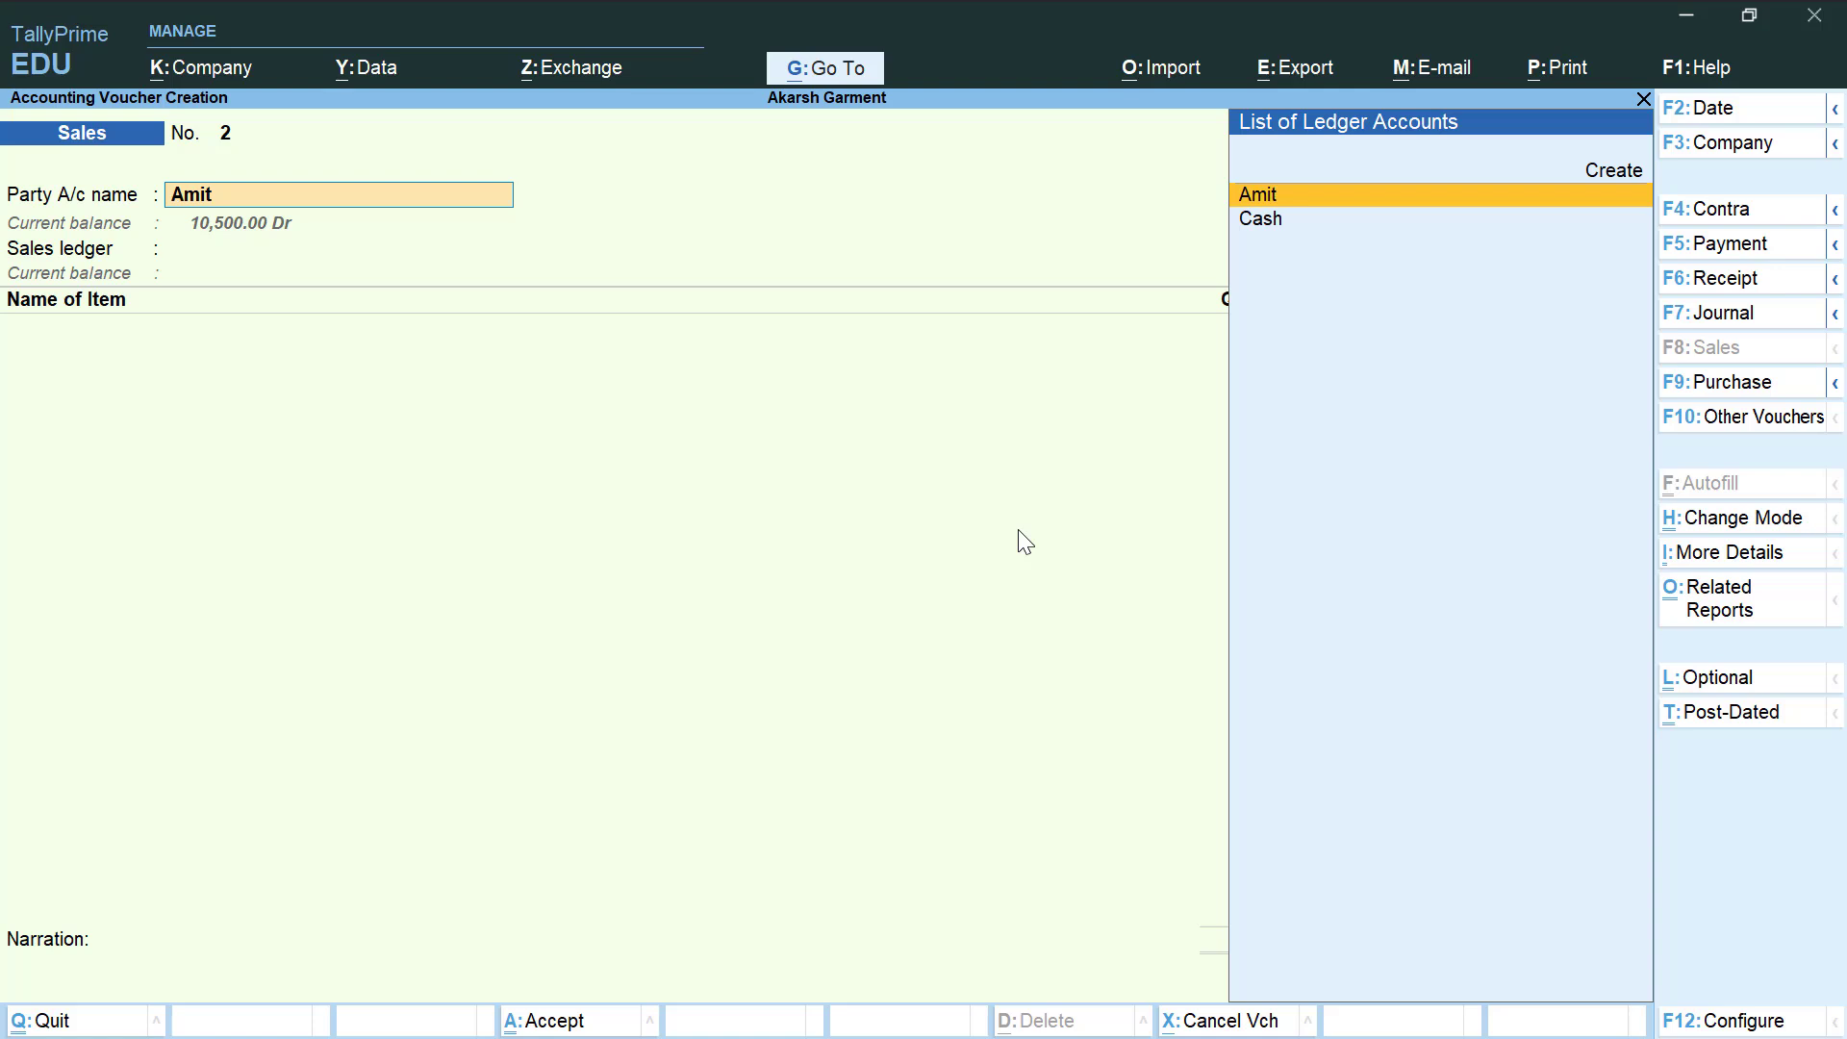
Step: Choose the same customer as party for the second sales voucher, leaving dispatch details blank and party details at their defaults
{"action": "key", "text": "Return"}
{"action": "key", "text": "Return"}
{"action": "key", "text": "Return"}
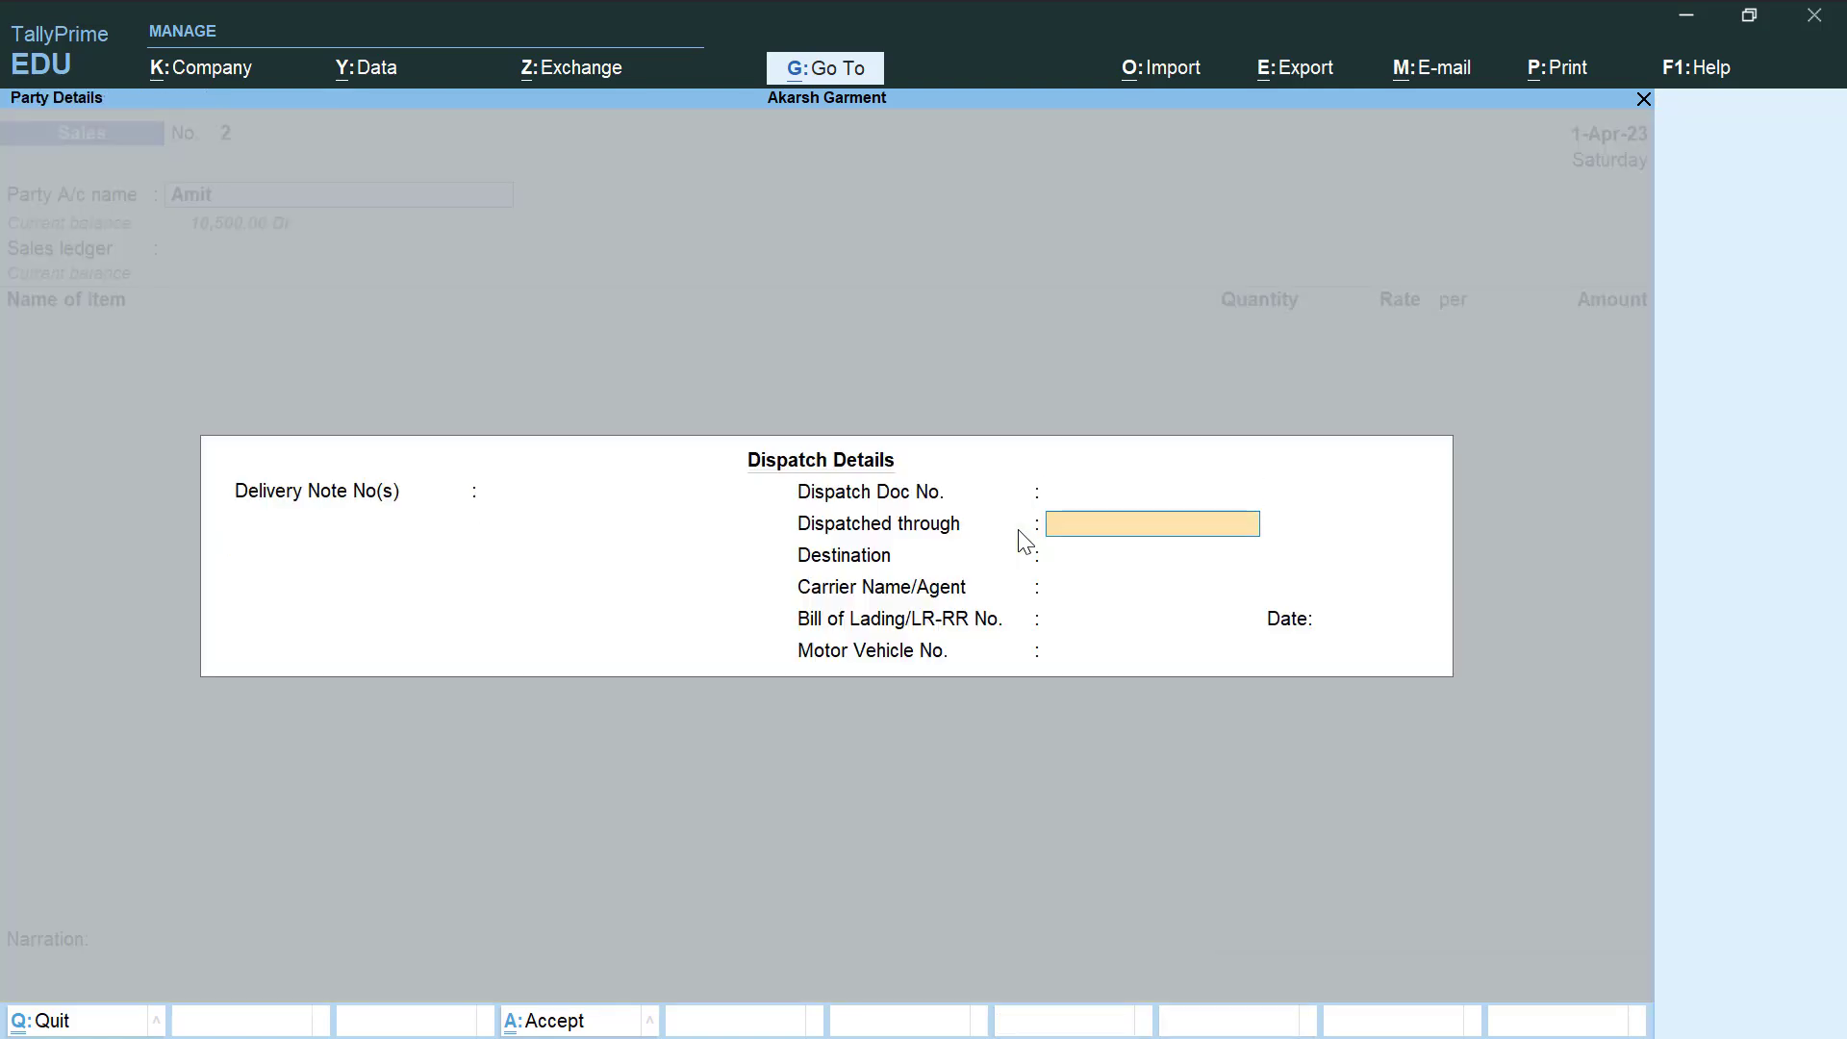
{"action": "key", "text": "Return"}
{"action": "key", "text": "Return"}
{"action": "key", "text": "Return"}
{"action": "key", "text": "Return"}
{"action": "key", "text": "Return"}
{"action": "key", "text": "Return"}
{"action": "key", "text": "Return"}
{"action": "key", "text": "Return"}
{"action": "key", "text": "Return"}
{"action": "key", "text": "Return"}
{"action": "key", "text": "Return"}
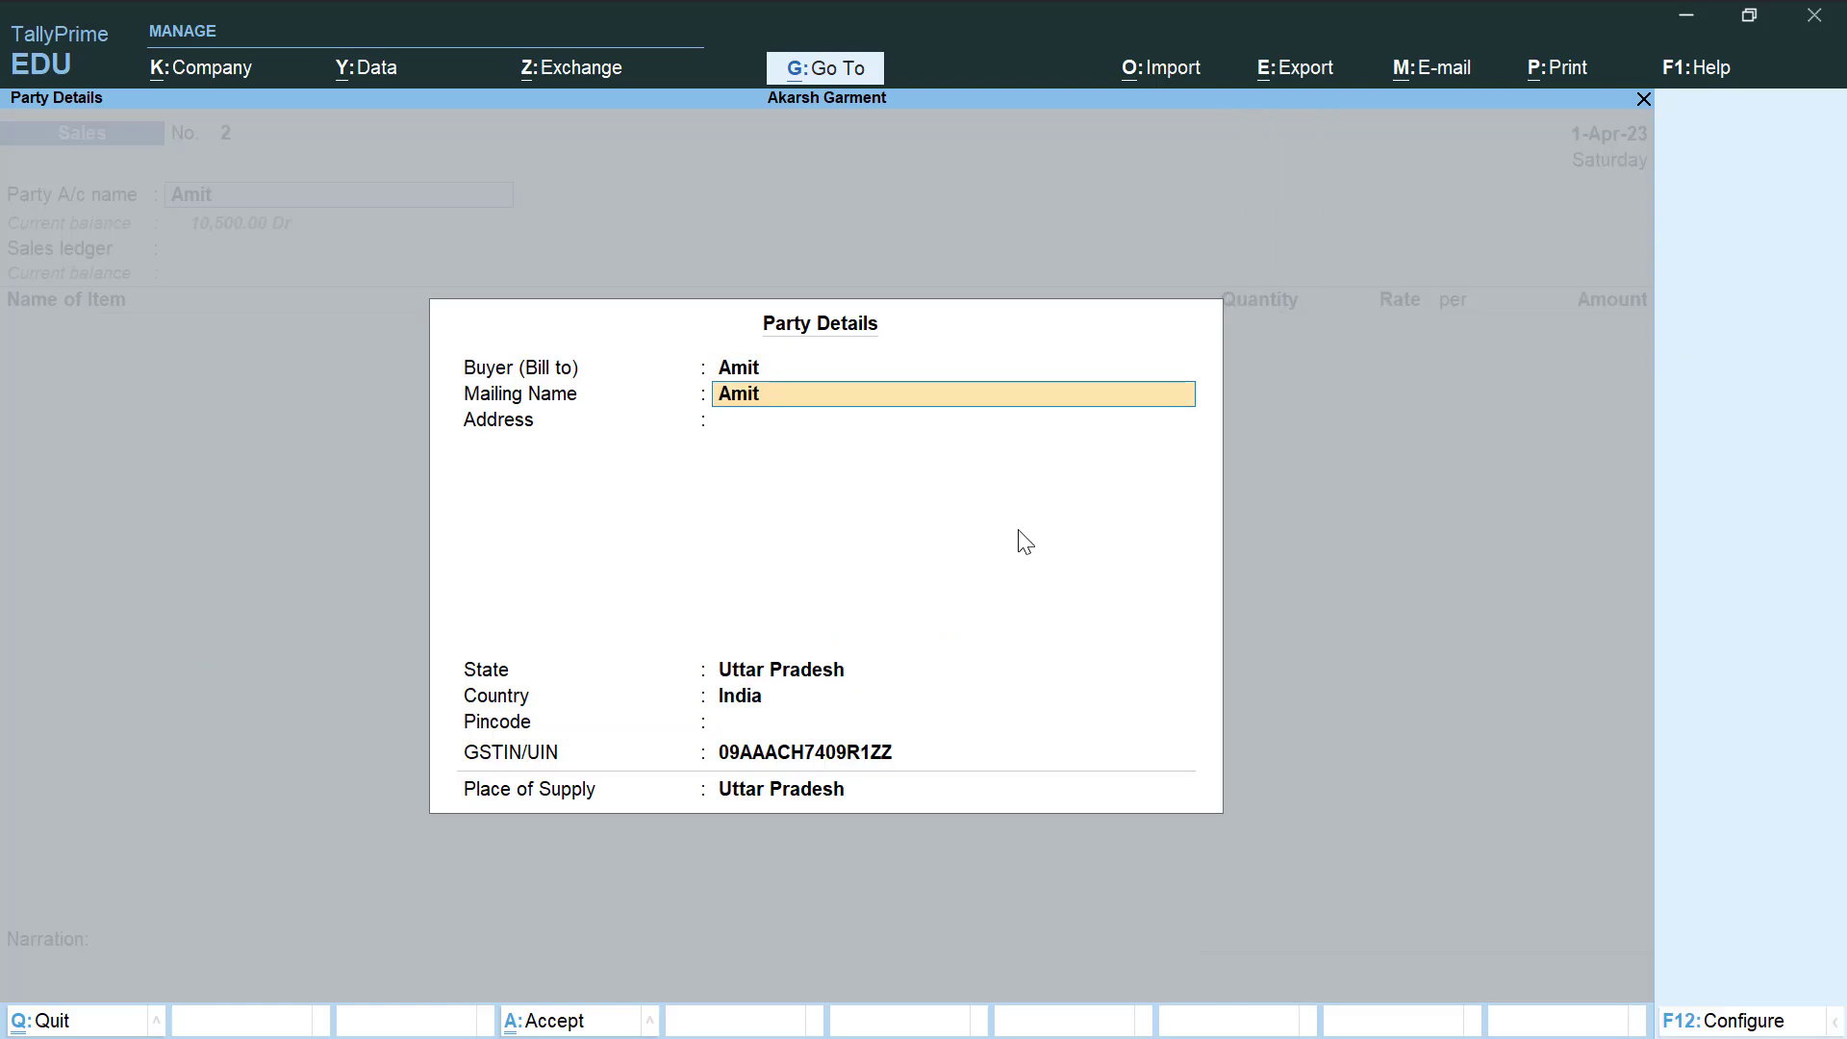
{"action": "key", "text": "Return"}
{"action": "key", "text": "Return"}
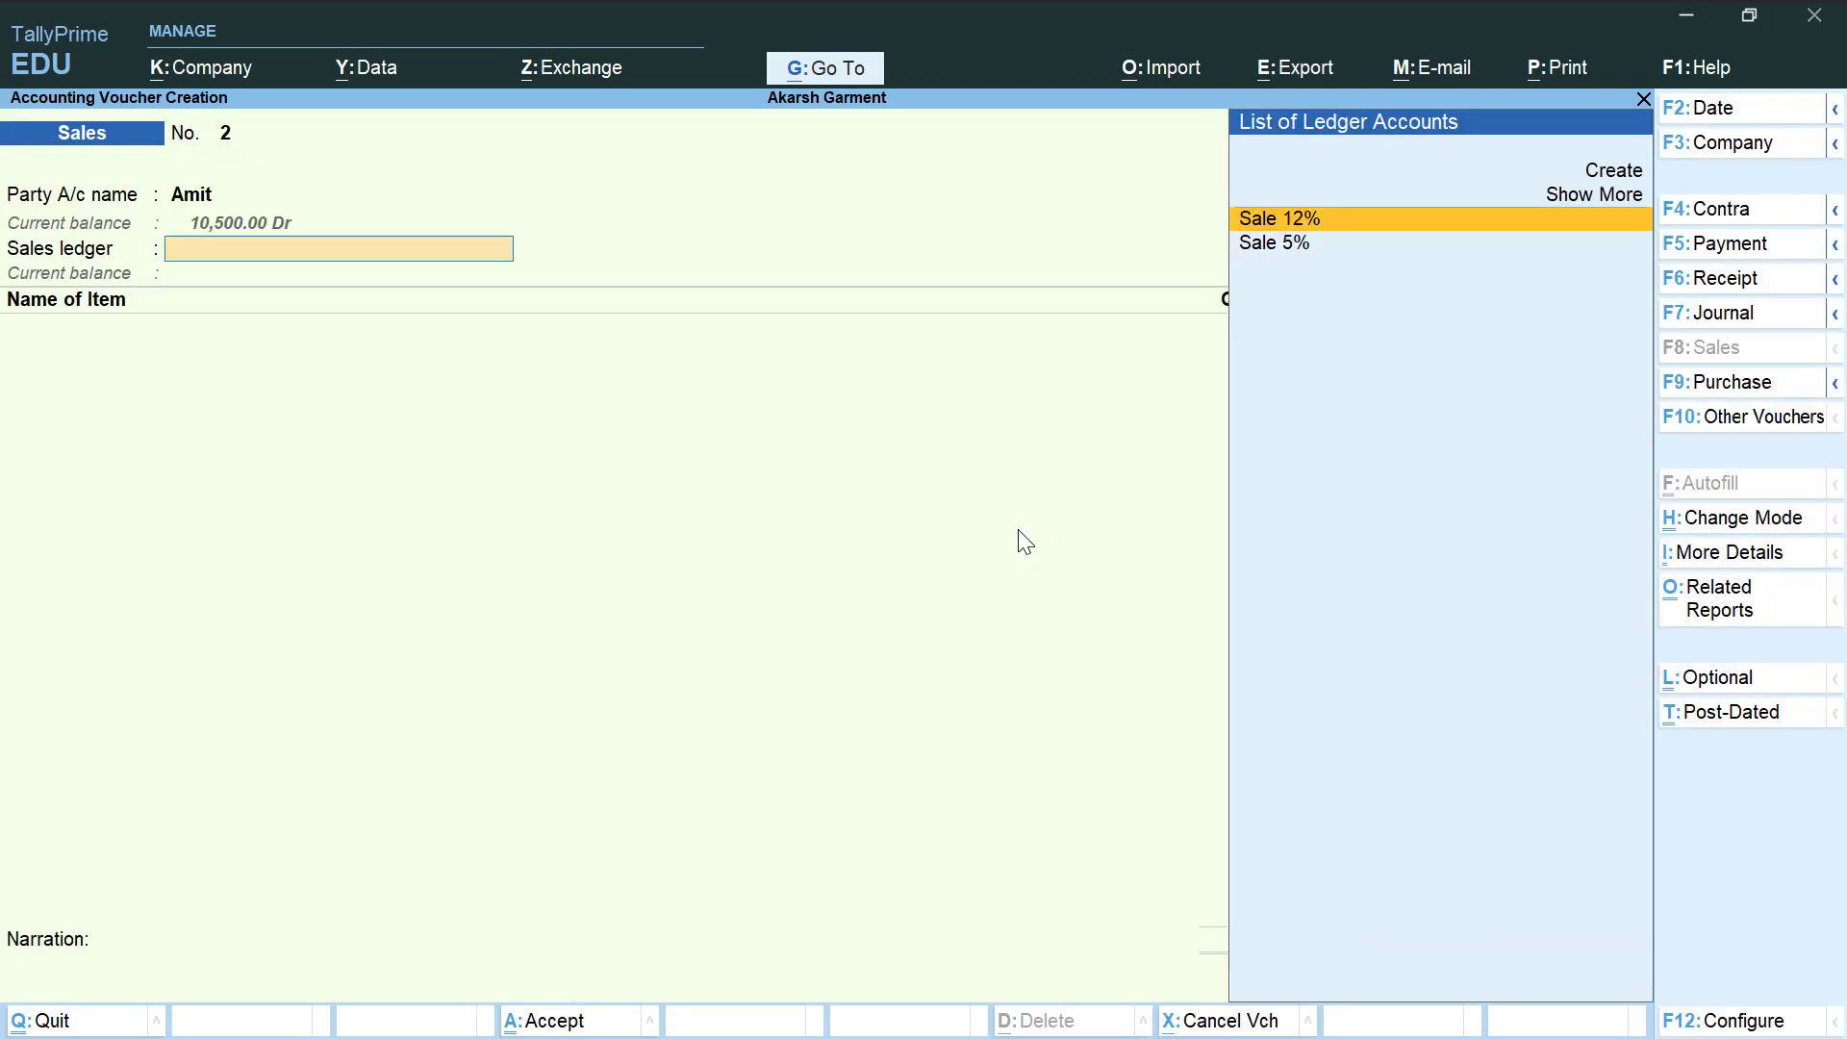
Step: Select Sale 12% as the sales ledger and Jeans as the item sold, without an item description
{"action": "key", "text": "Return"}
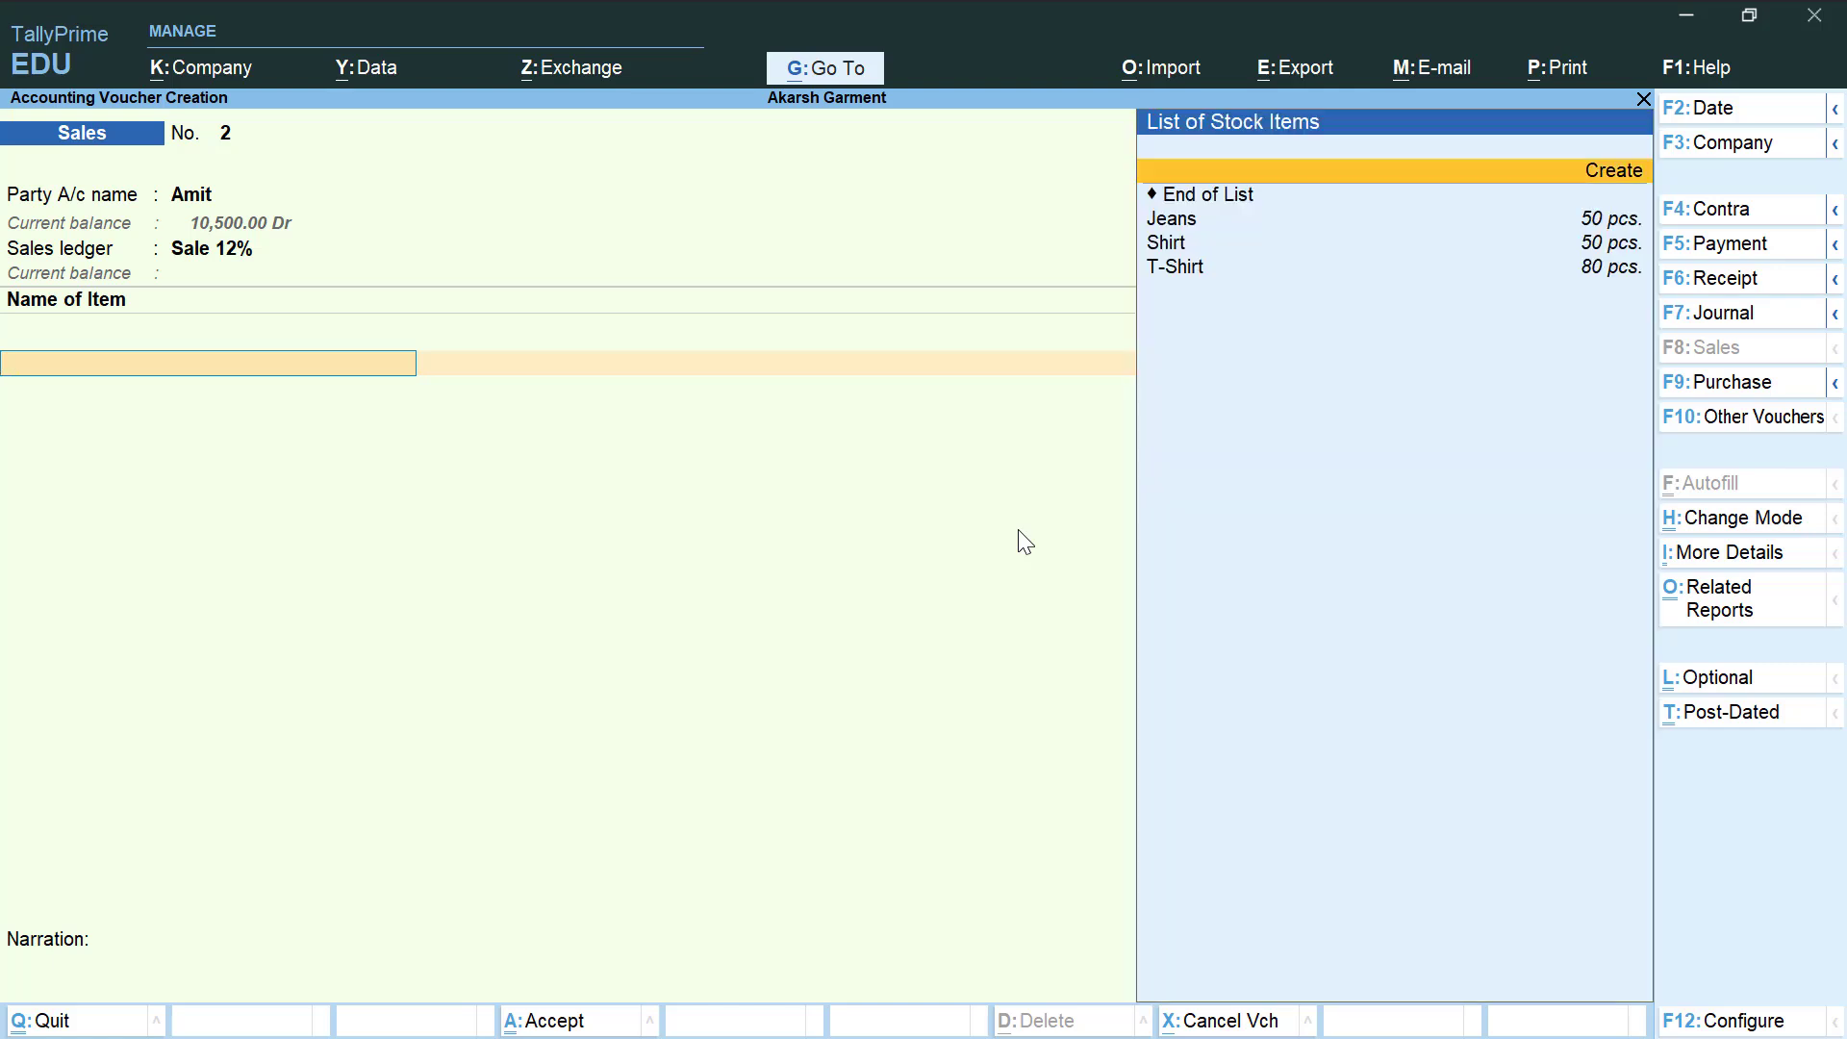
{"action": "key", "text": "Down"}
{"action": "key", "text": "Down"}
{"action": "key", "text": "Return"}
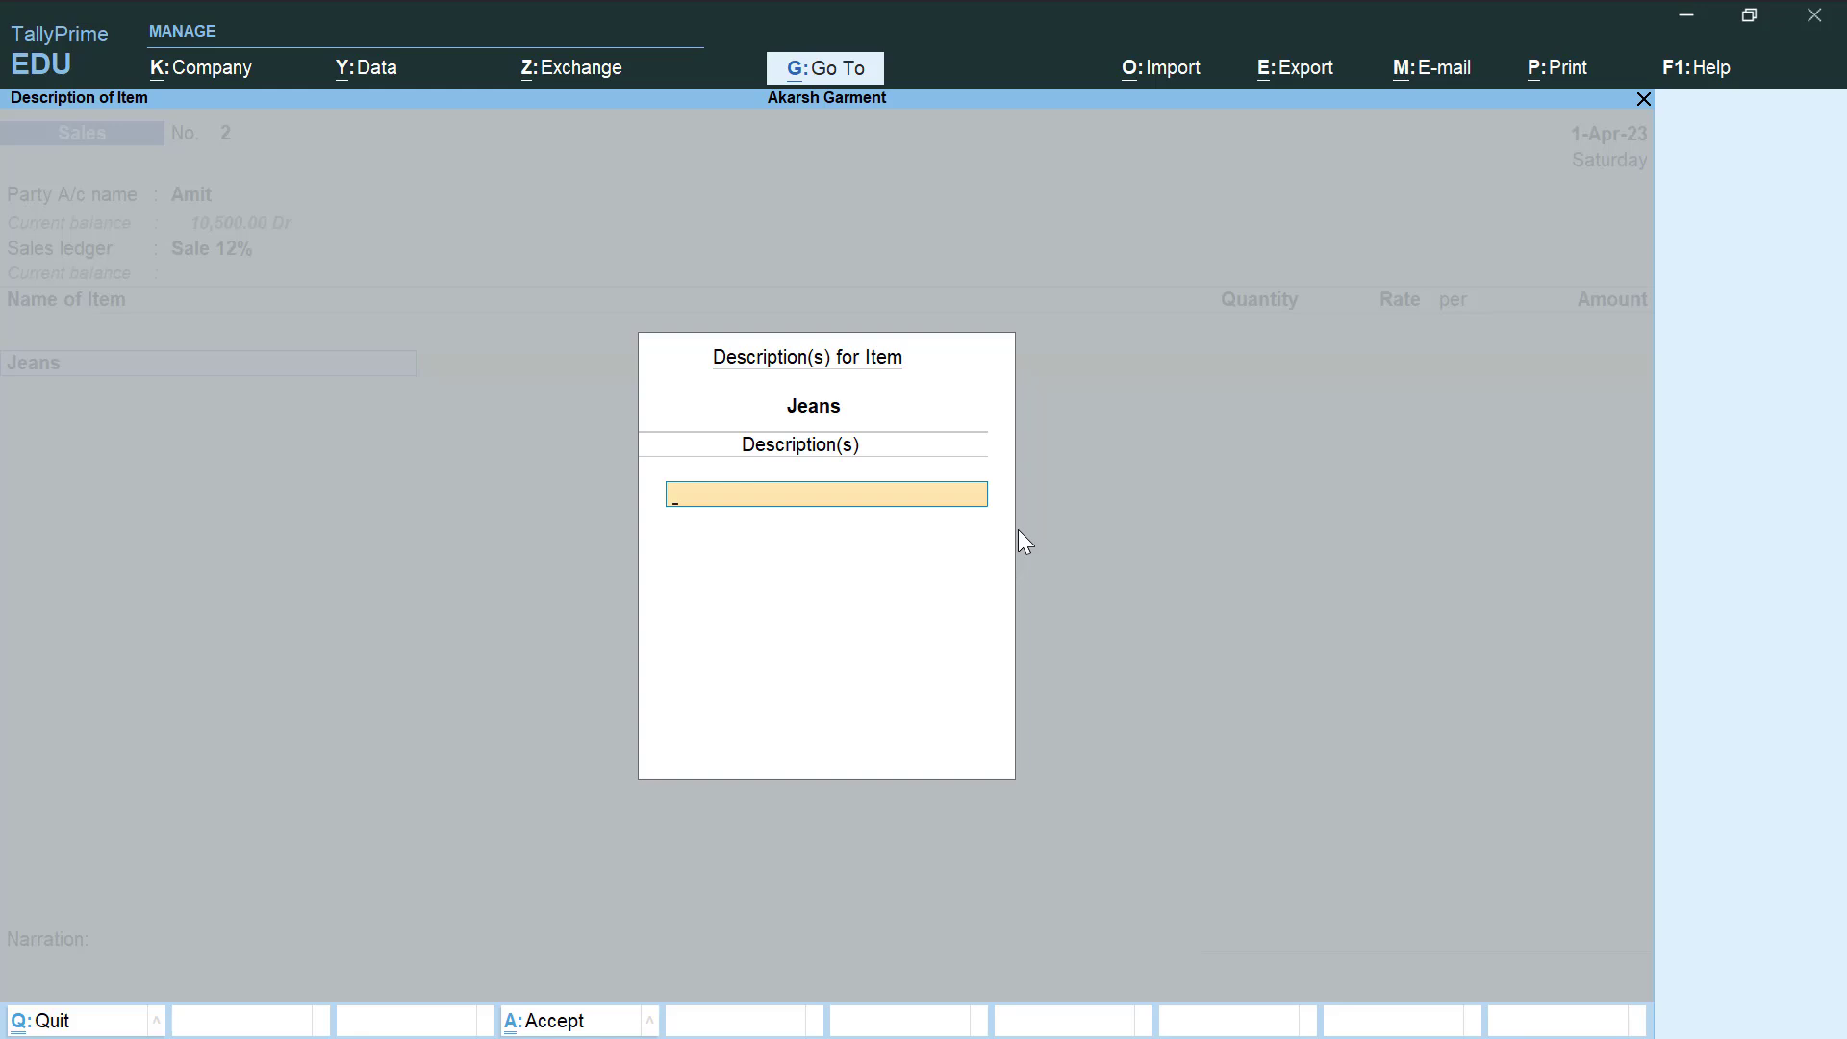
{"action": "key", "text": "Return"}
Step: Enter a Jeans quantity of 20 pcs. at a rate of 2000 per piece
{"action": "type", "text": "20"}
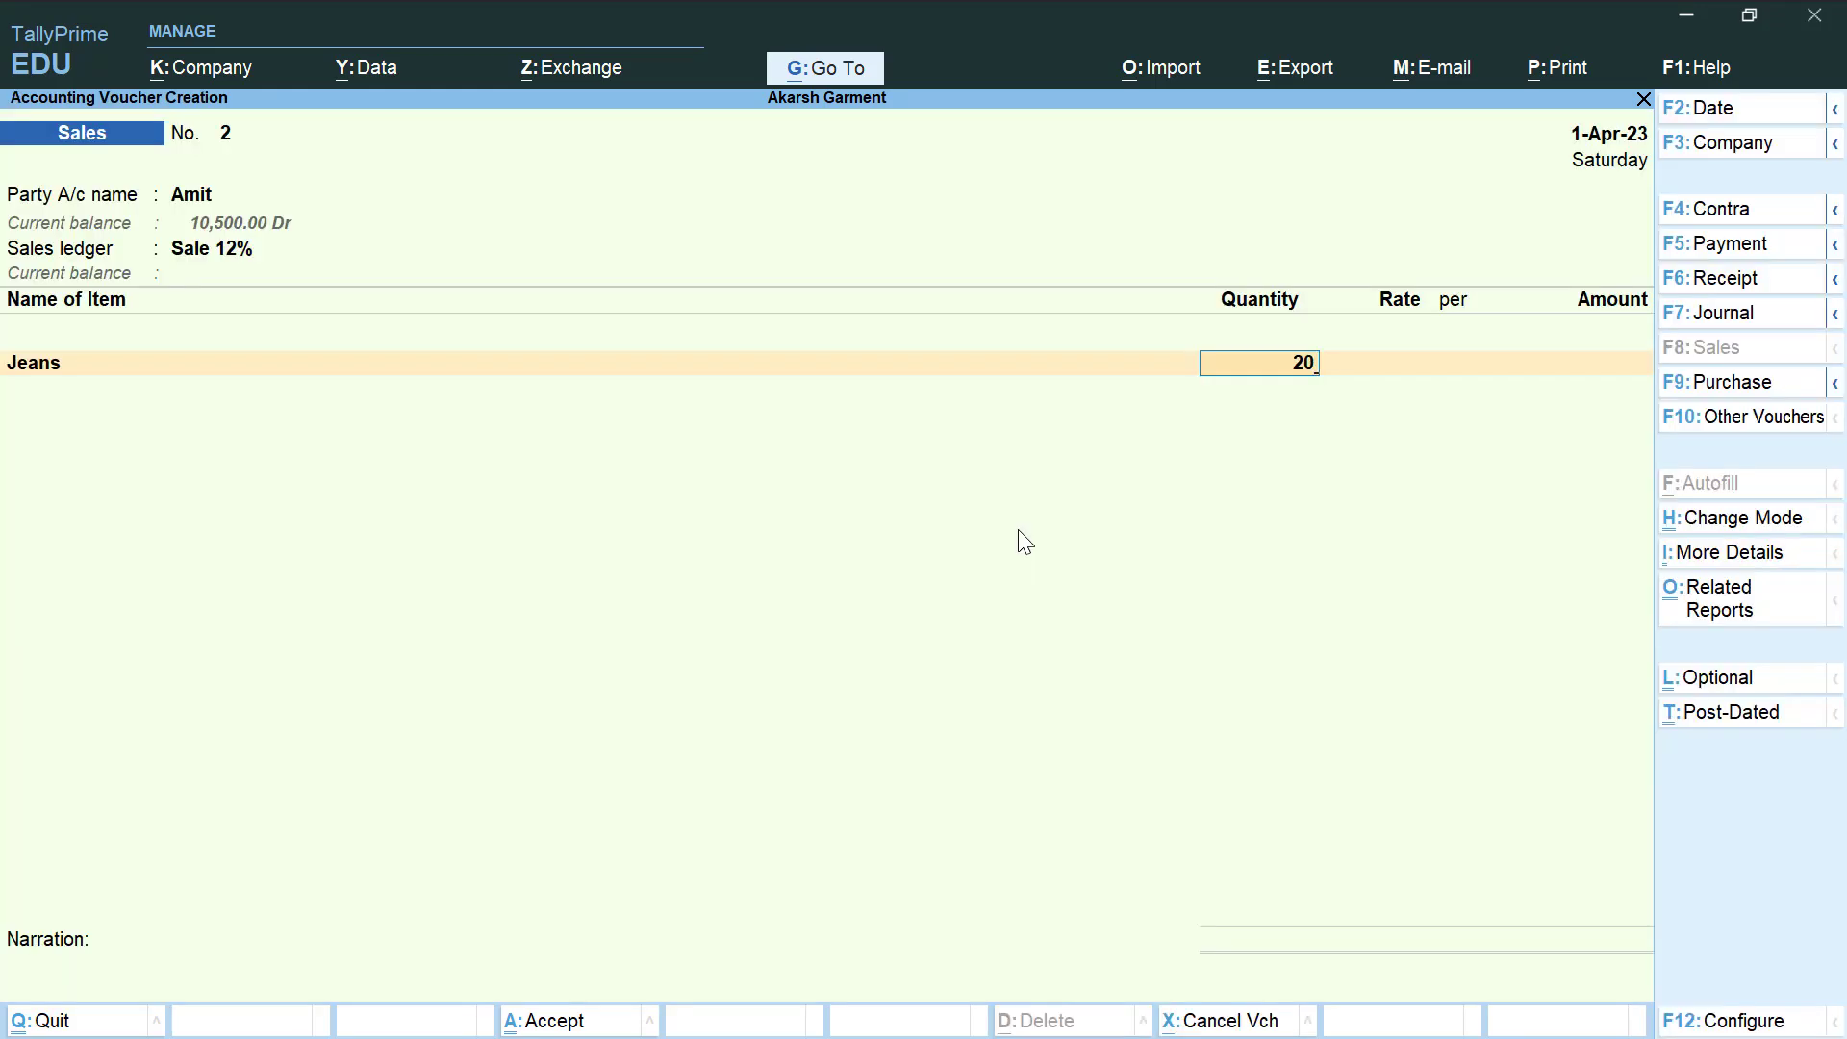
{"action": "key", "text": "Return"}
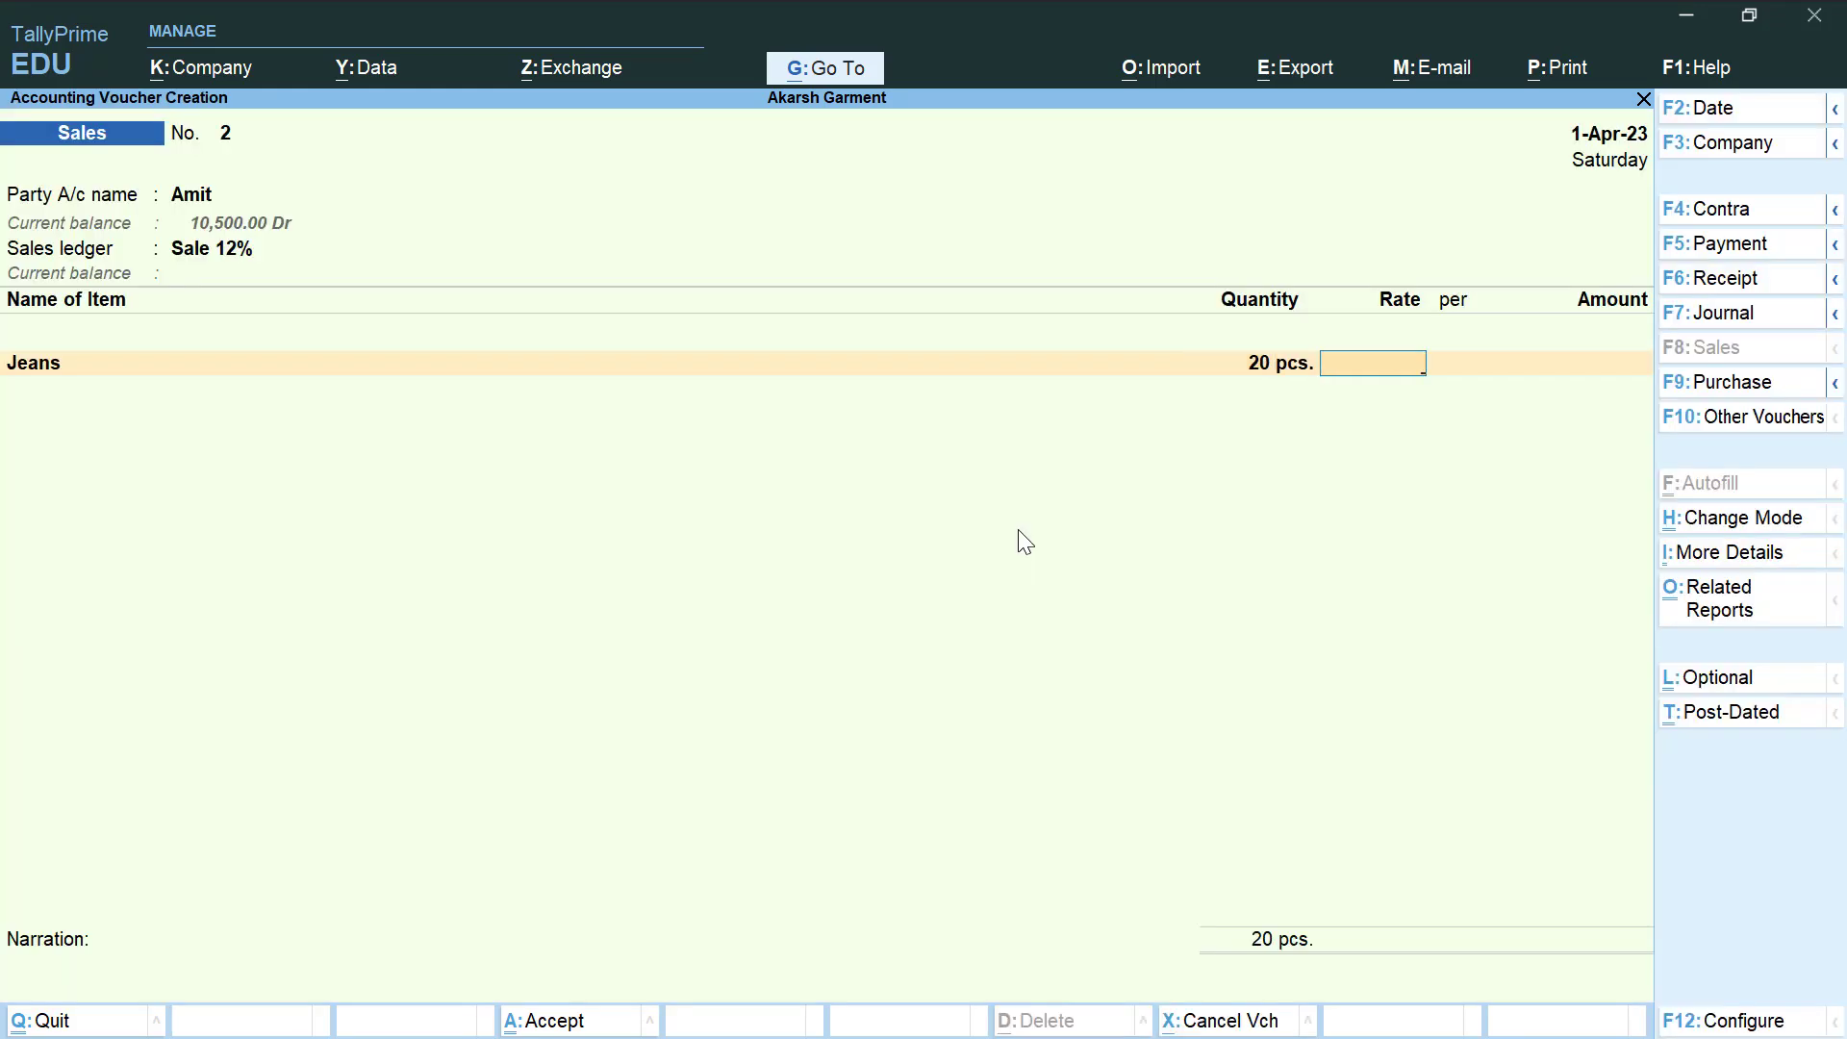
{"action": "type", "text": "2000"}
{"action": "key", "text": "Return"}
{"action": "key", "text": "Return"}
{"action": "key", "text": "Return"}
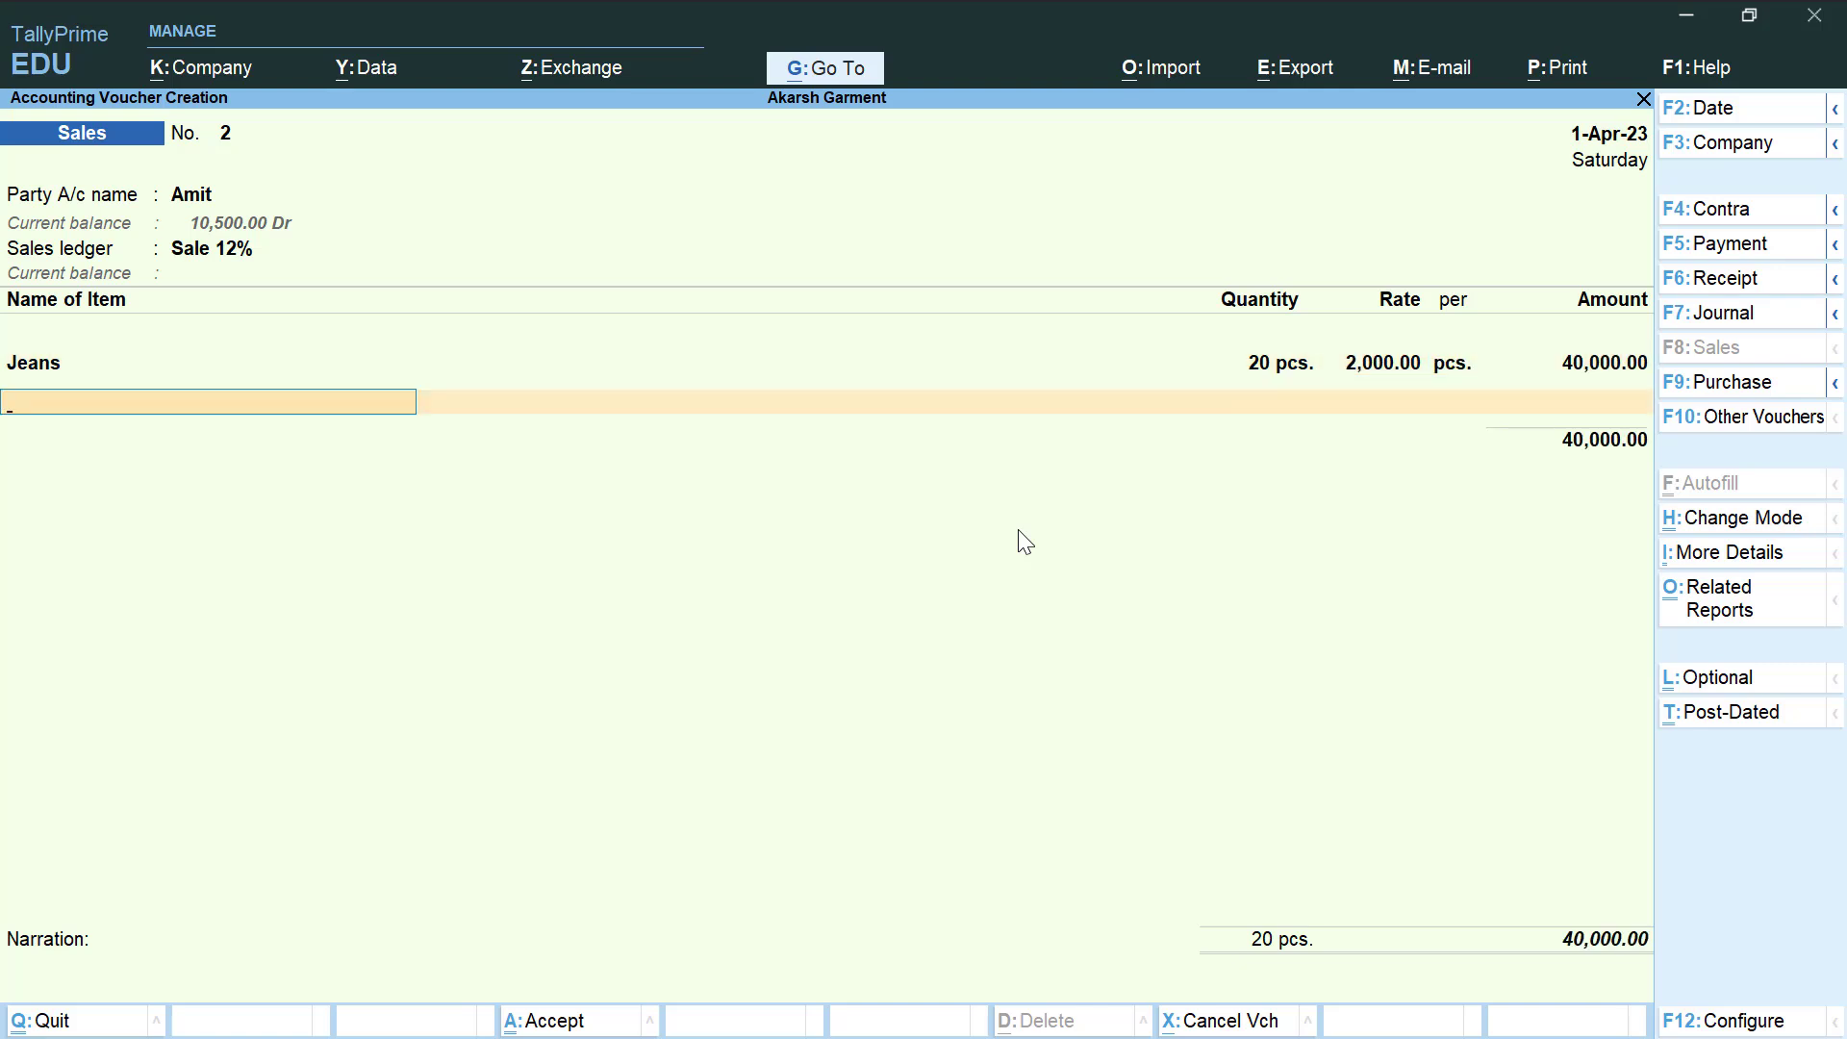
Step: Finish the item list and add the Sgst ledger to the Jeans voucher with its calculated amount
{"action": "key", "text": "Return"}
{"action": "key", "text": "Down"}
{"action": "key", "text": "Down"}
{"action": "key", "text": "Down"}
{"action": "key", "text": "Down"}
{"action": "key", "text": "Down"}
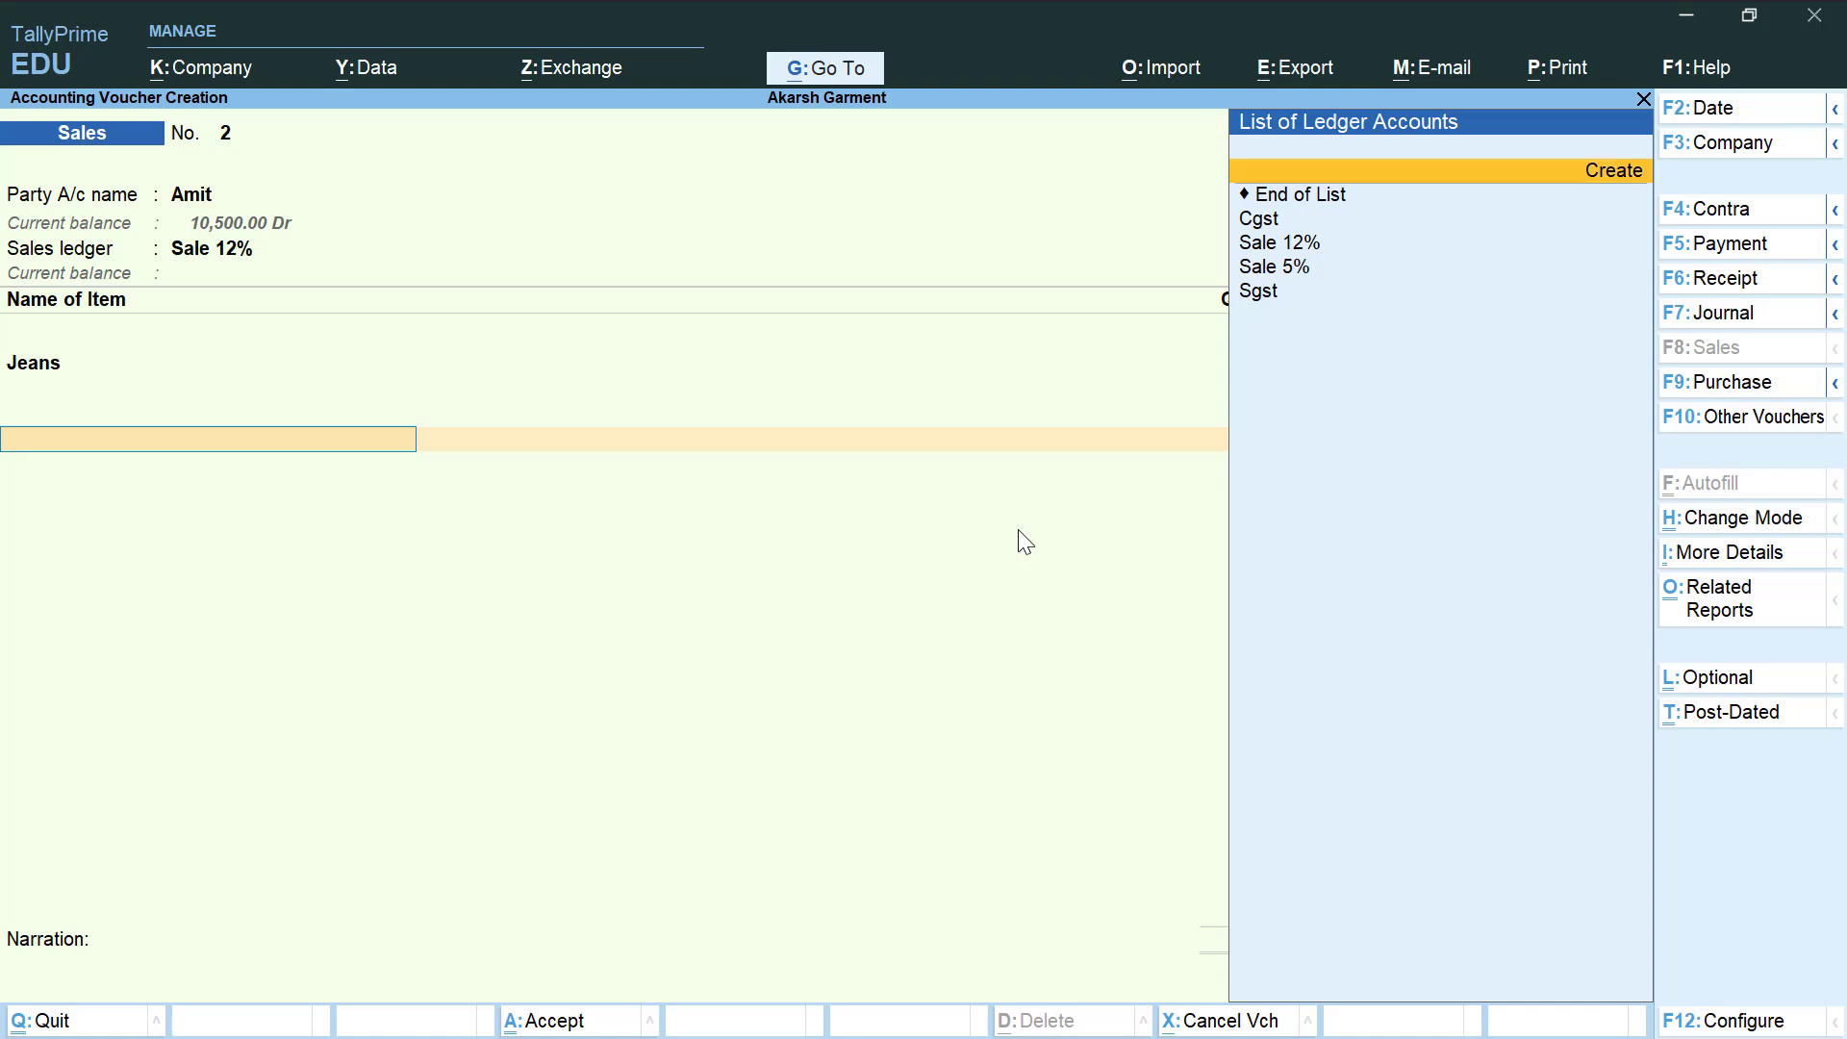
{"action": "key", "text": "Return"}
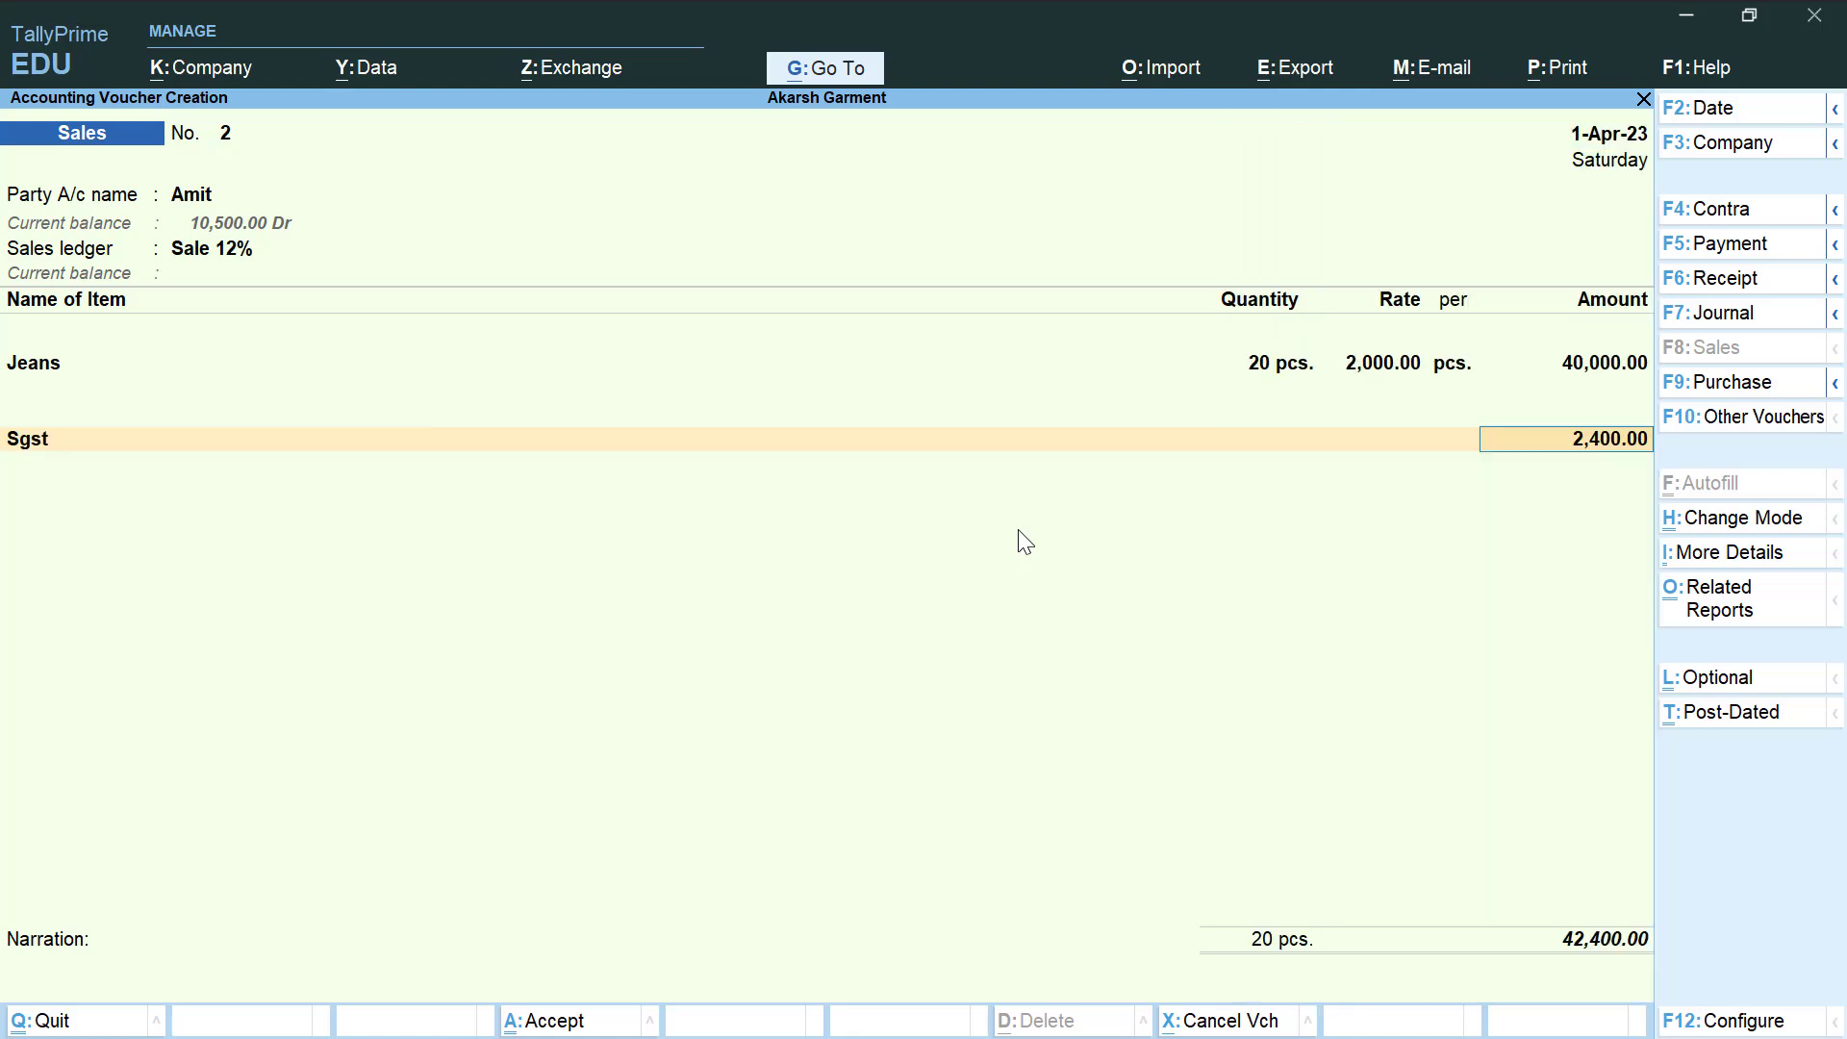
{"action": "key", "text": "Return"}
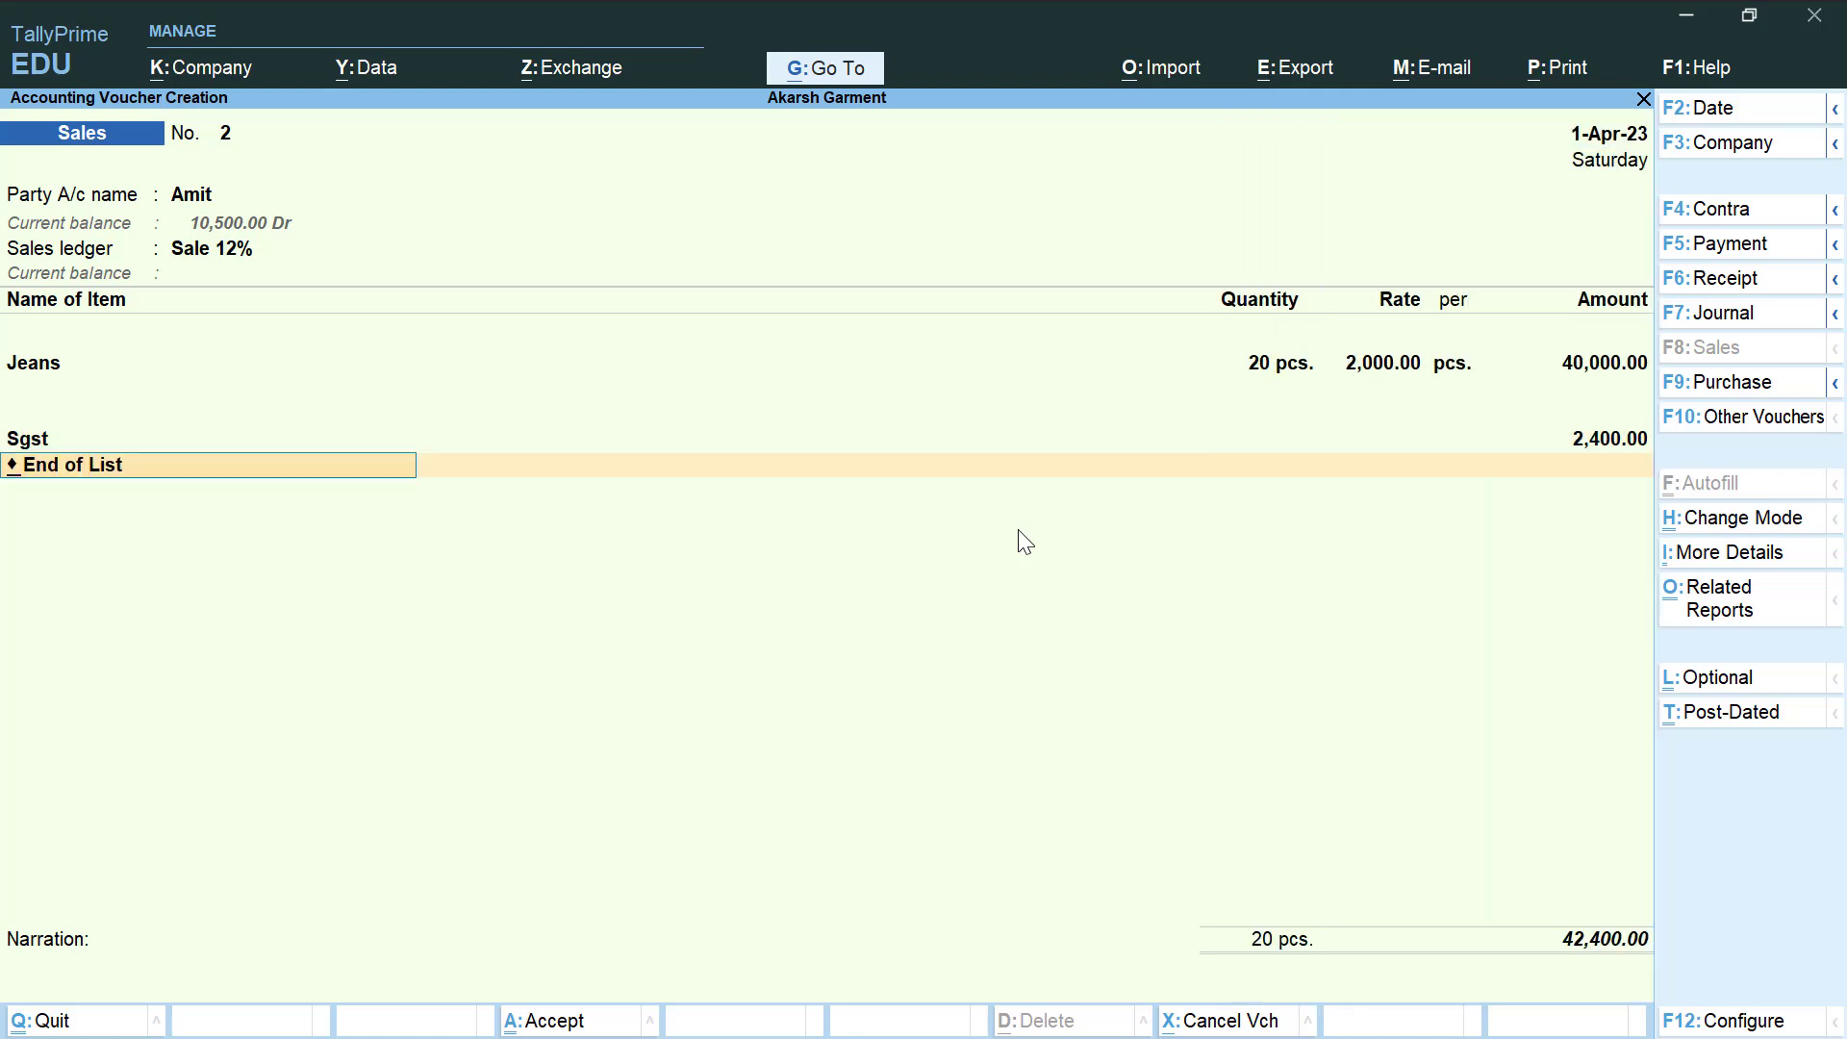
Step: Add the Cgst ledger on the line below Sgst in the Jeans voucher
{"action": "key", "text": "BackSpace"}
{"action": "key", "text": "Return"}
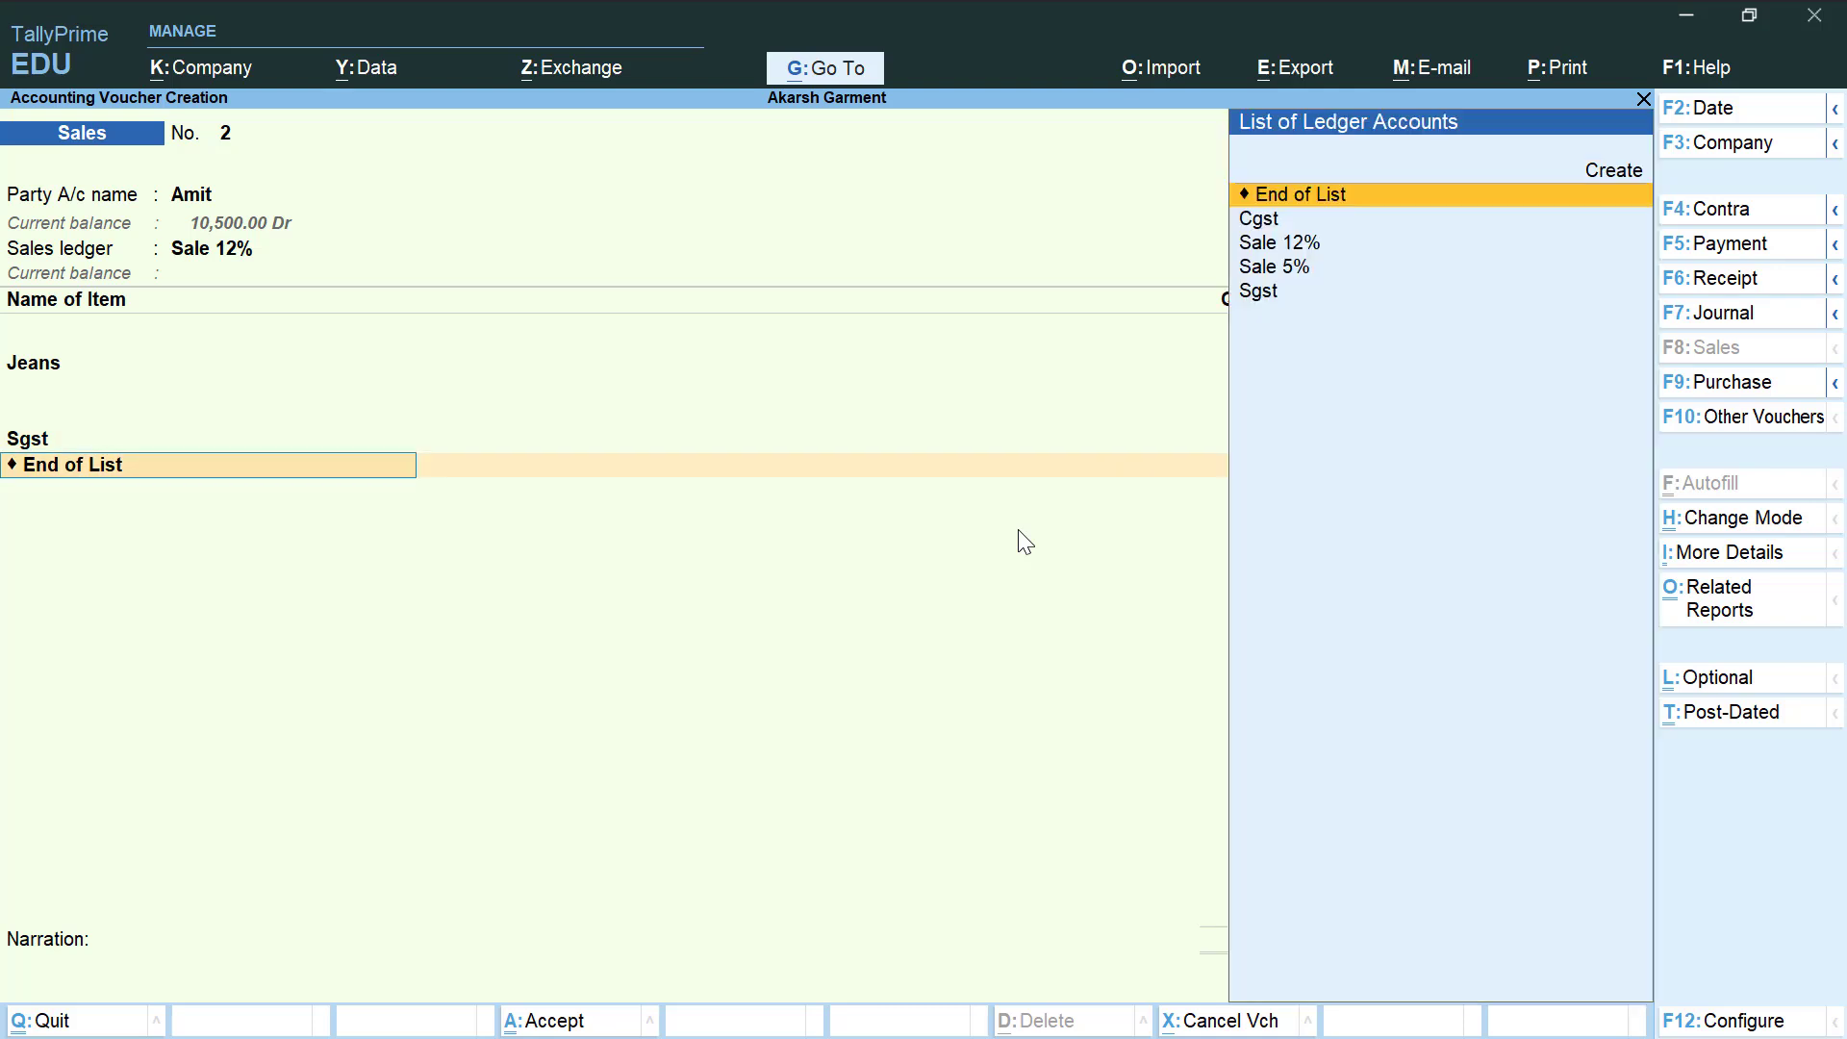
{"action": "key", "text": "Down"}
{"action": "key", "text": "Down"}
{"action": "key", "text": "Up"}
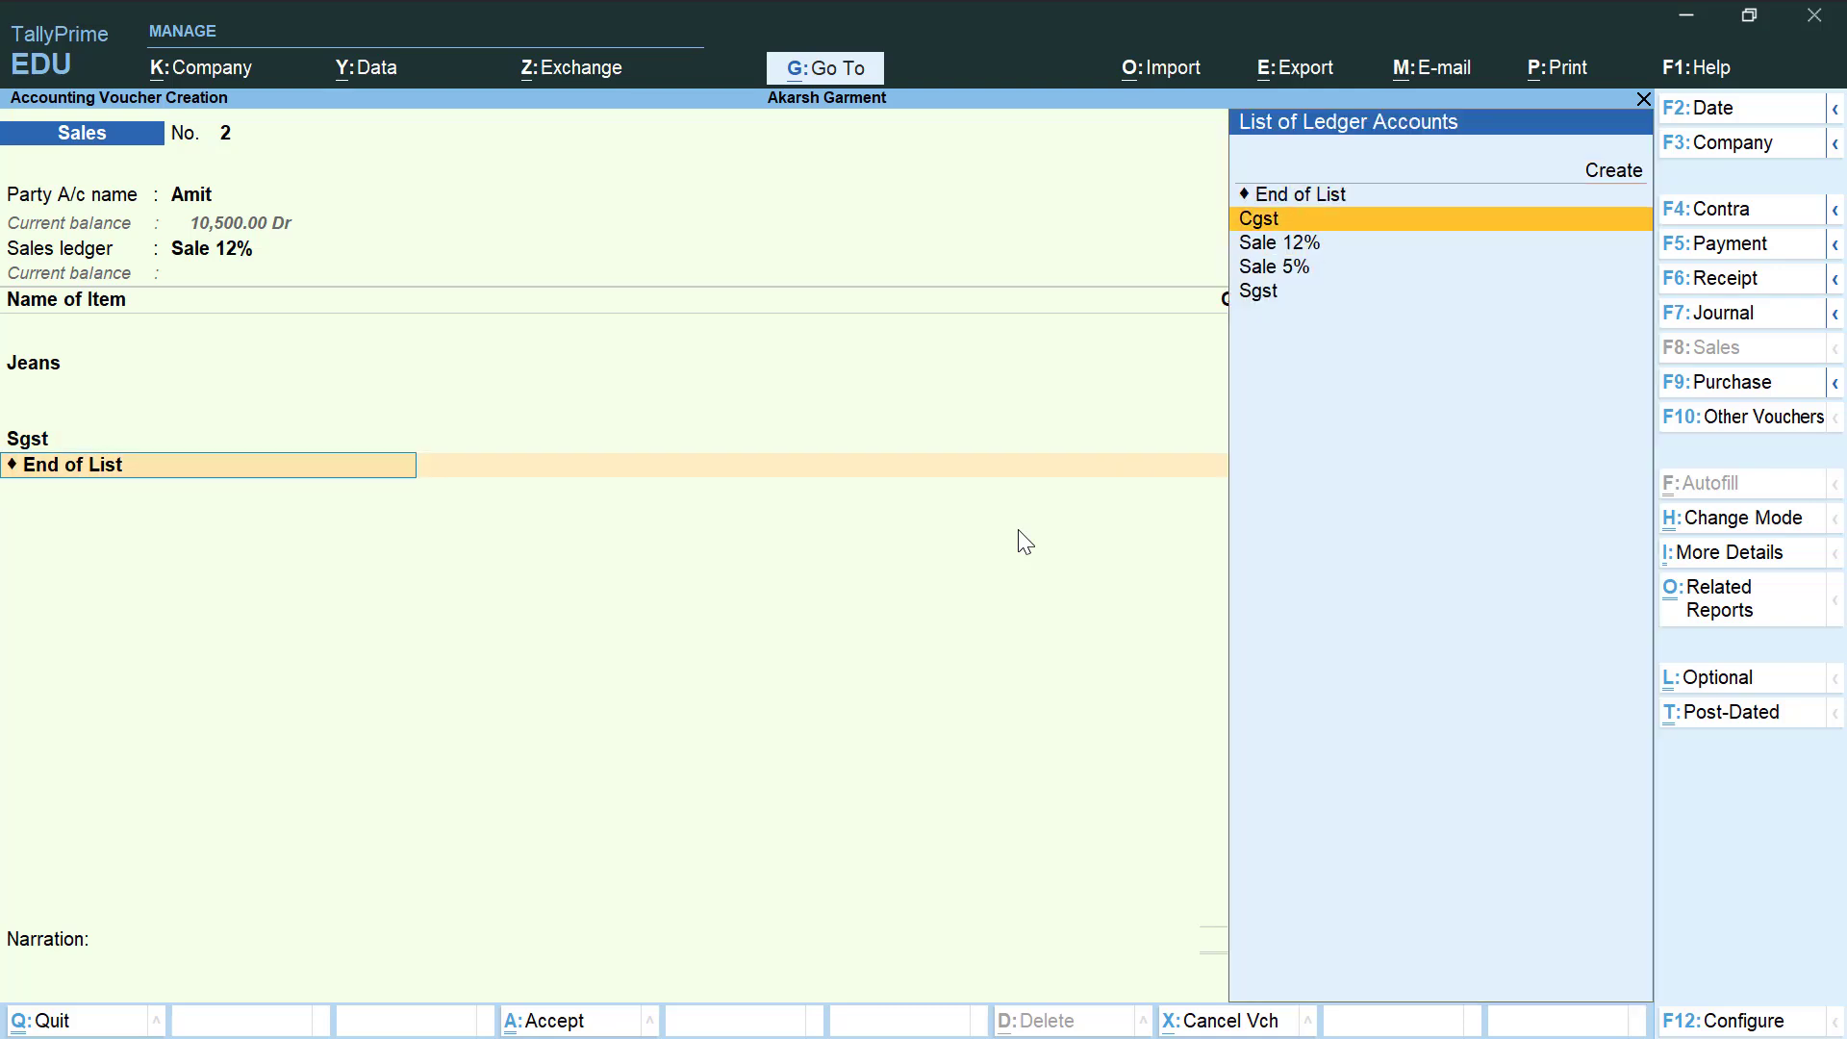
{"action": "key", "text": "Return"}
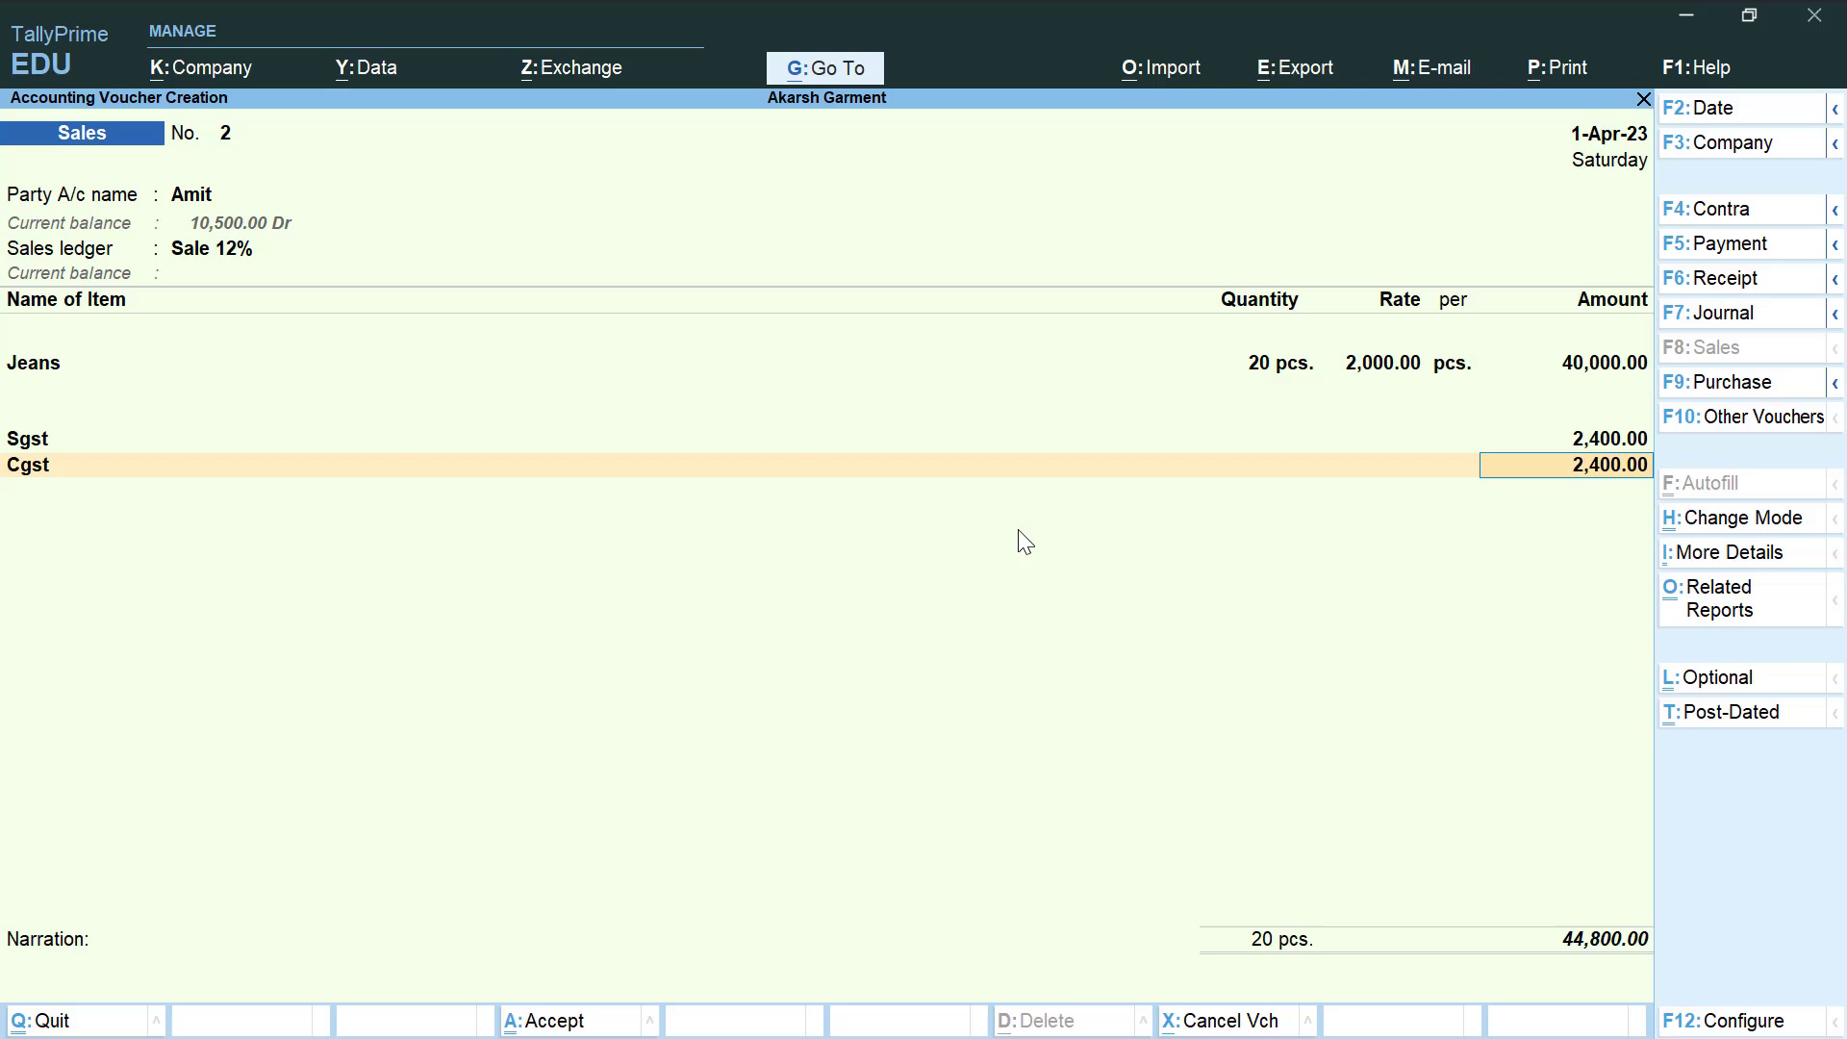
Step: Accept the Cgst amount, record the bill as New Ref 2 and save the Jeans sales voucher
{"action": "key", "text": "Return"}
{"action": "key", "text": "Return"}
{"action": "key", "text": "Return"}
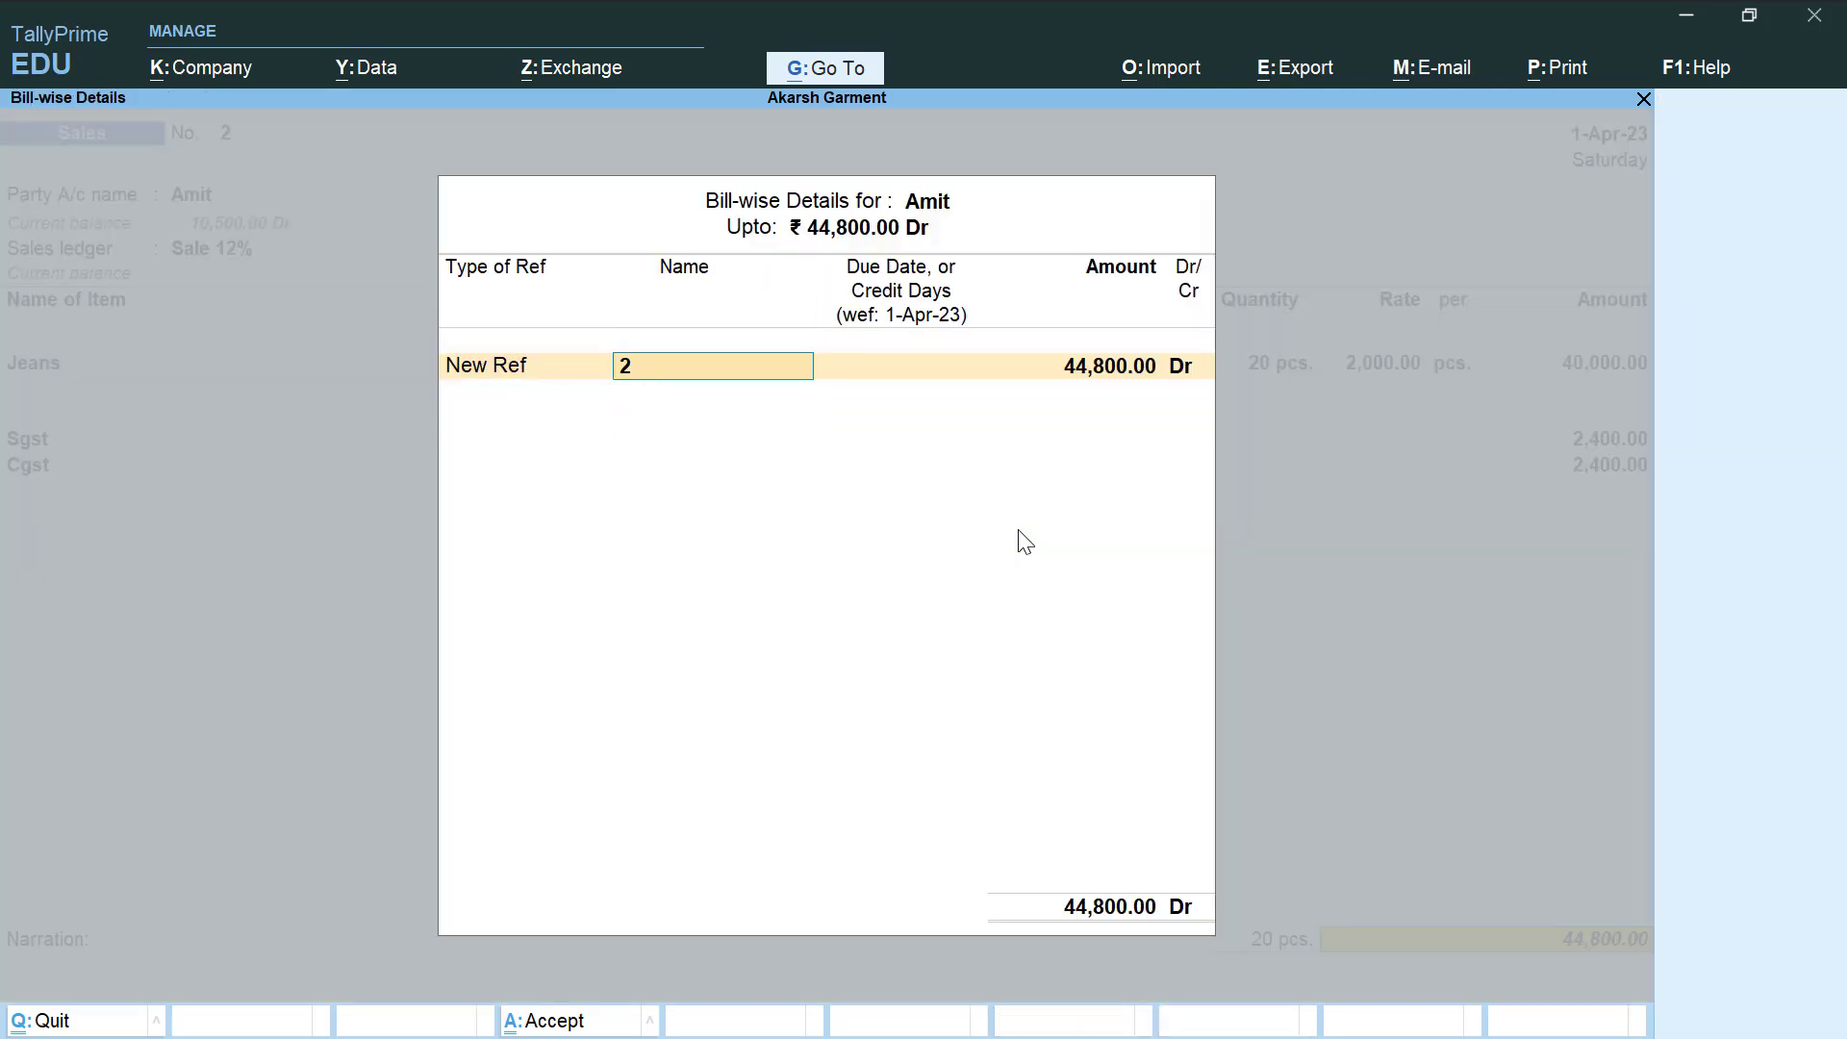
{"action": "key", "text": "Return"}
{"action": "key", "text": "Return"}
{"action": "key", "text": "Return"}
{"action": "key", "text": "Return"}
{"action": "key", "text": "Return"}
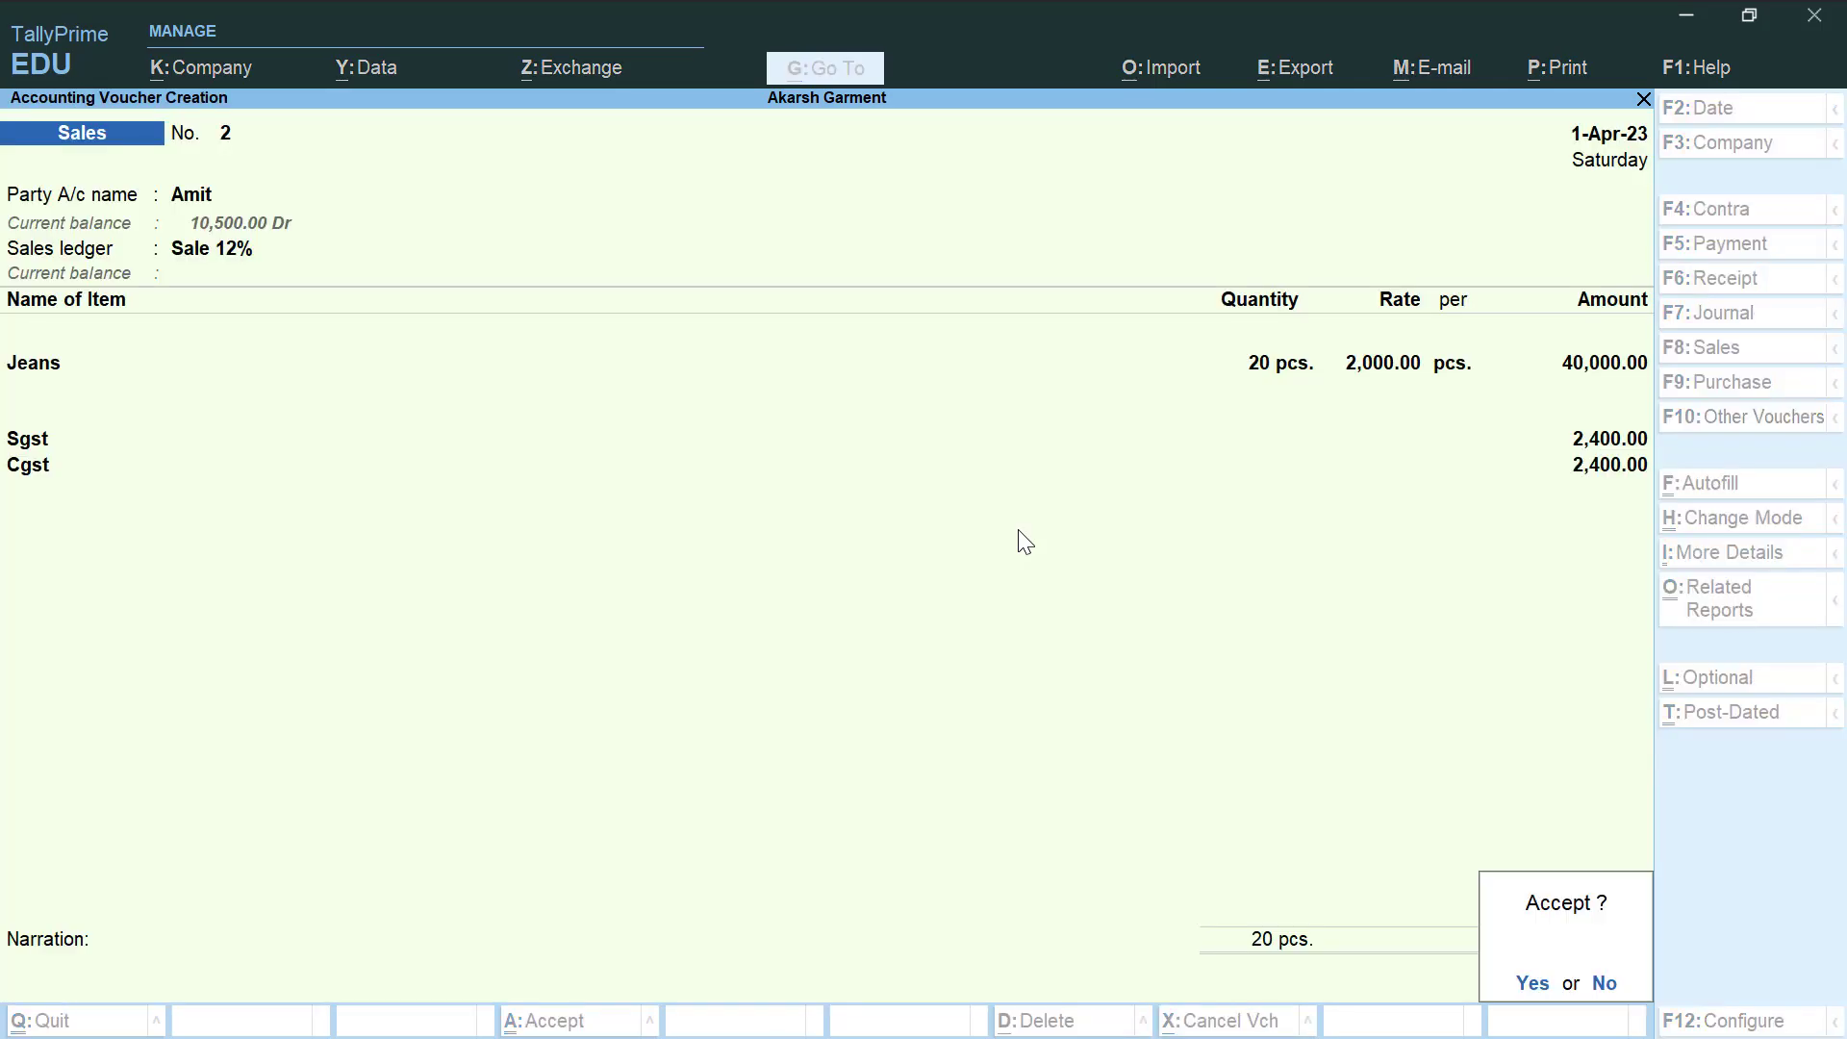
{"action": "key", "text": "Return"}
Step: Leave voucher entry and open the Profit & Loss A/c report for the company
{"action": "key", "text": "Escape"}
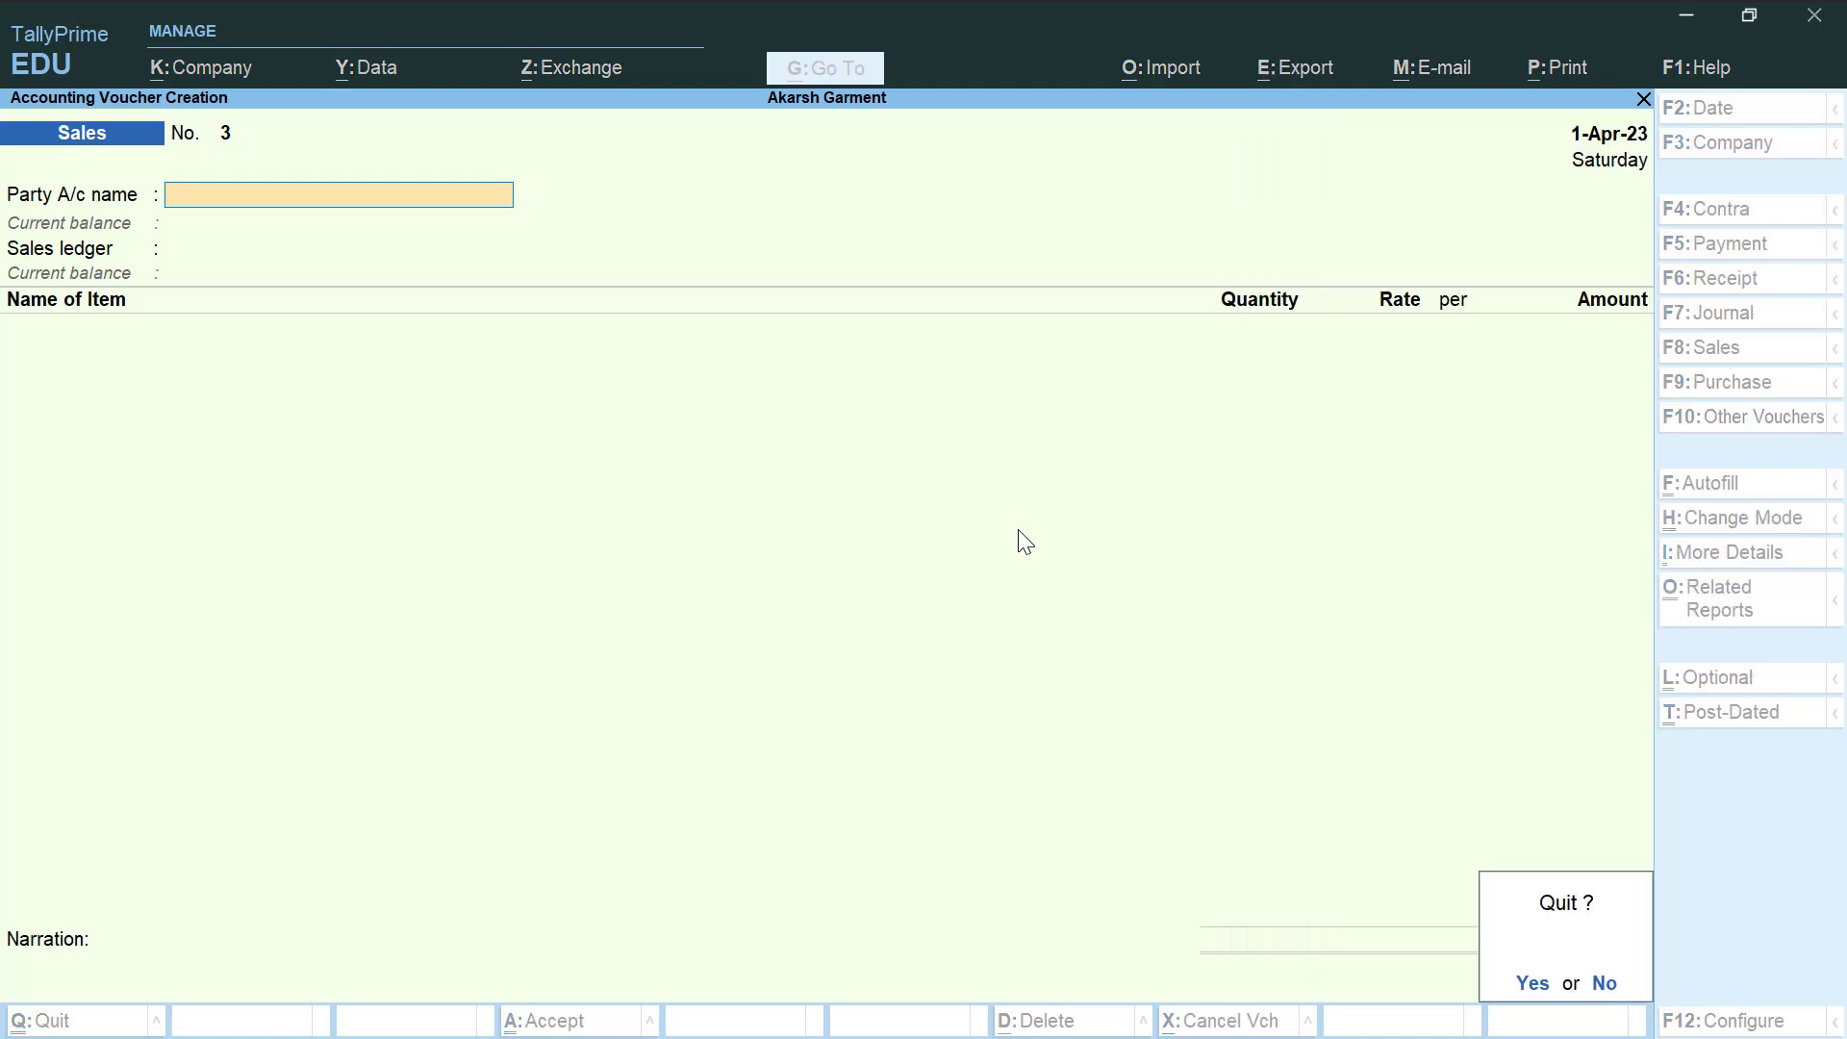
{"action": "key", "text": "Return"}
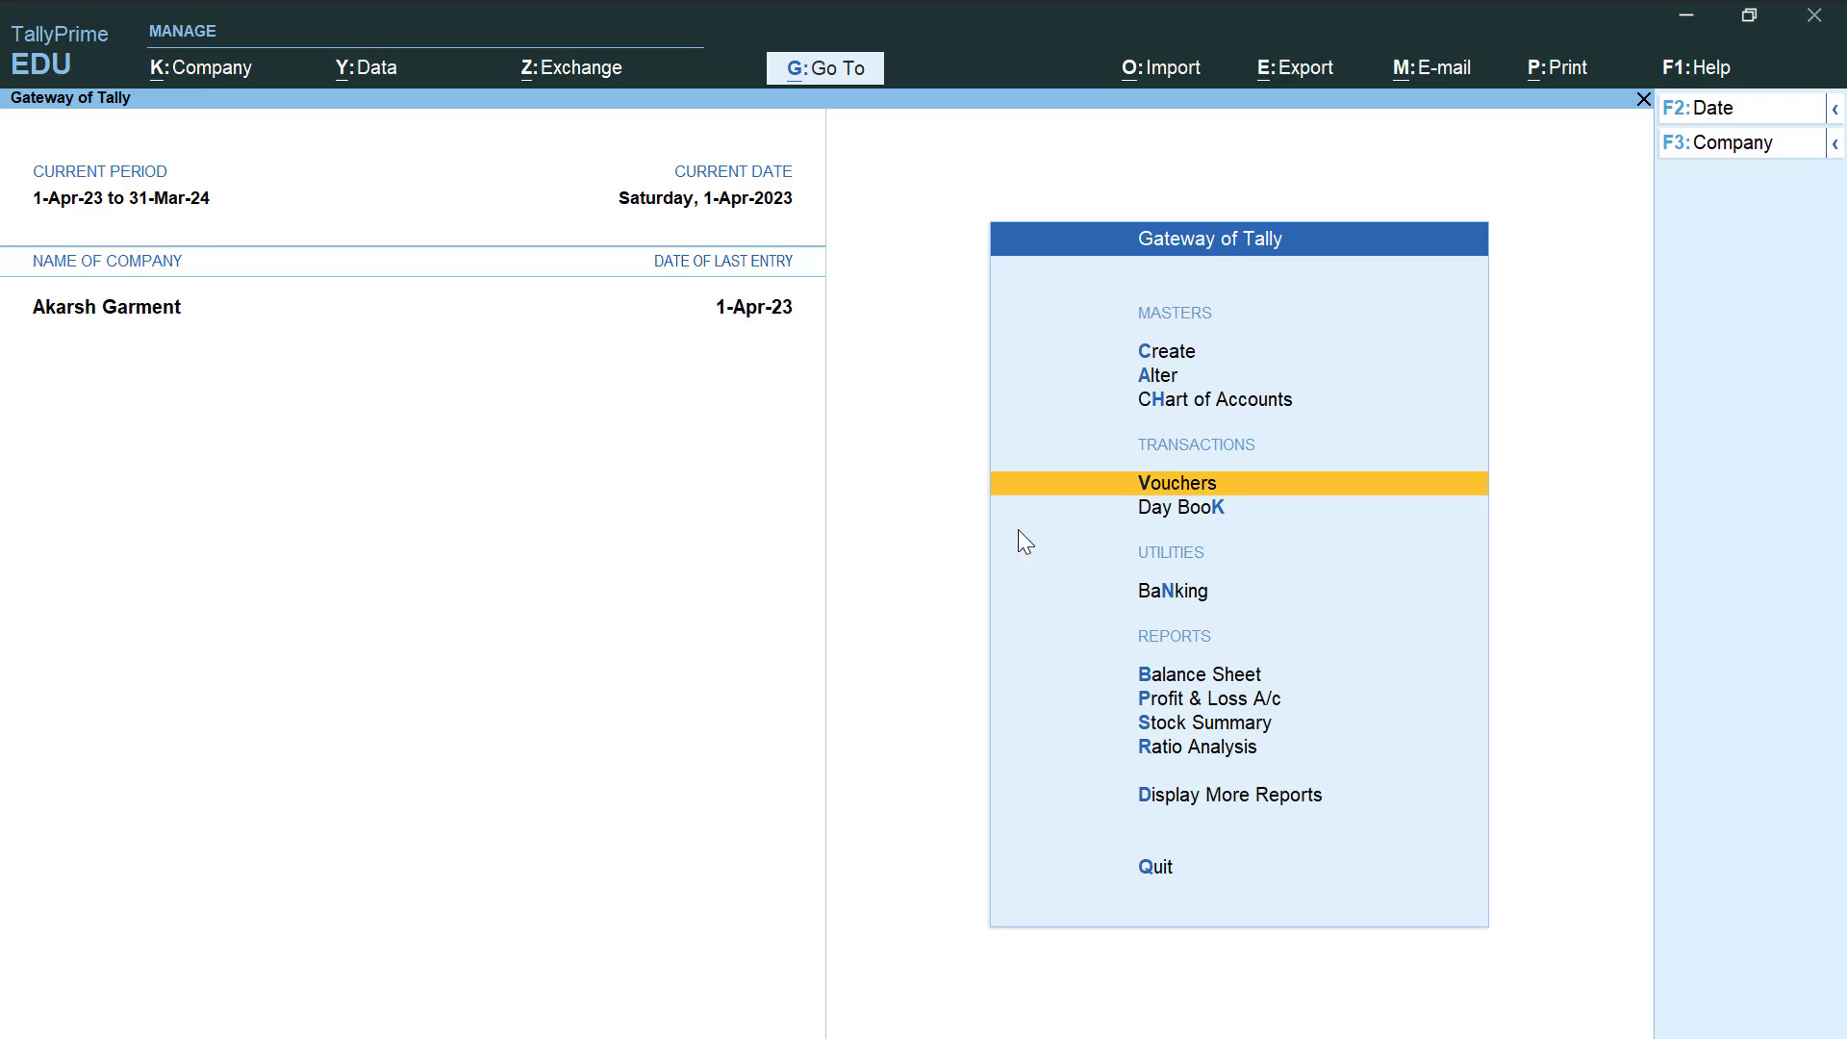
{"action": "key", "text": "Down"}
{"action": "key", "text": "Down"}
{"action": "key", "text": "Down"}
{"action": "key", "text": "Down"}
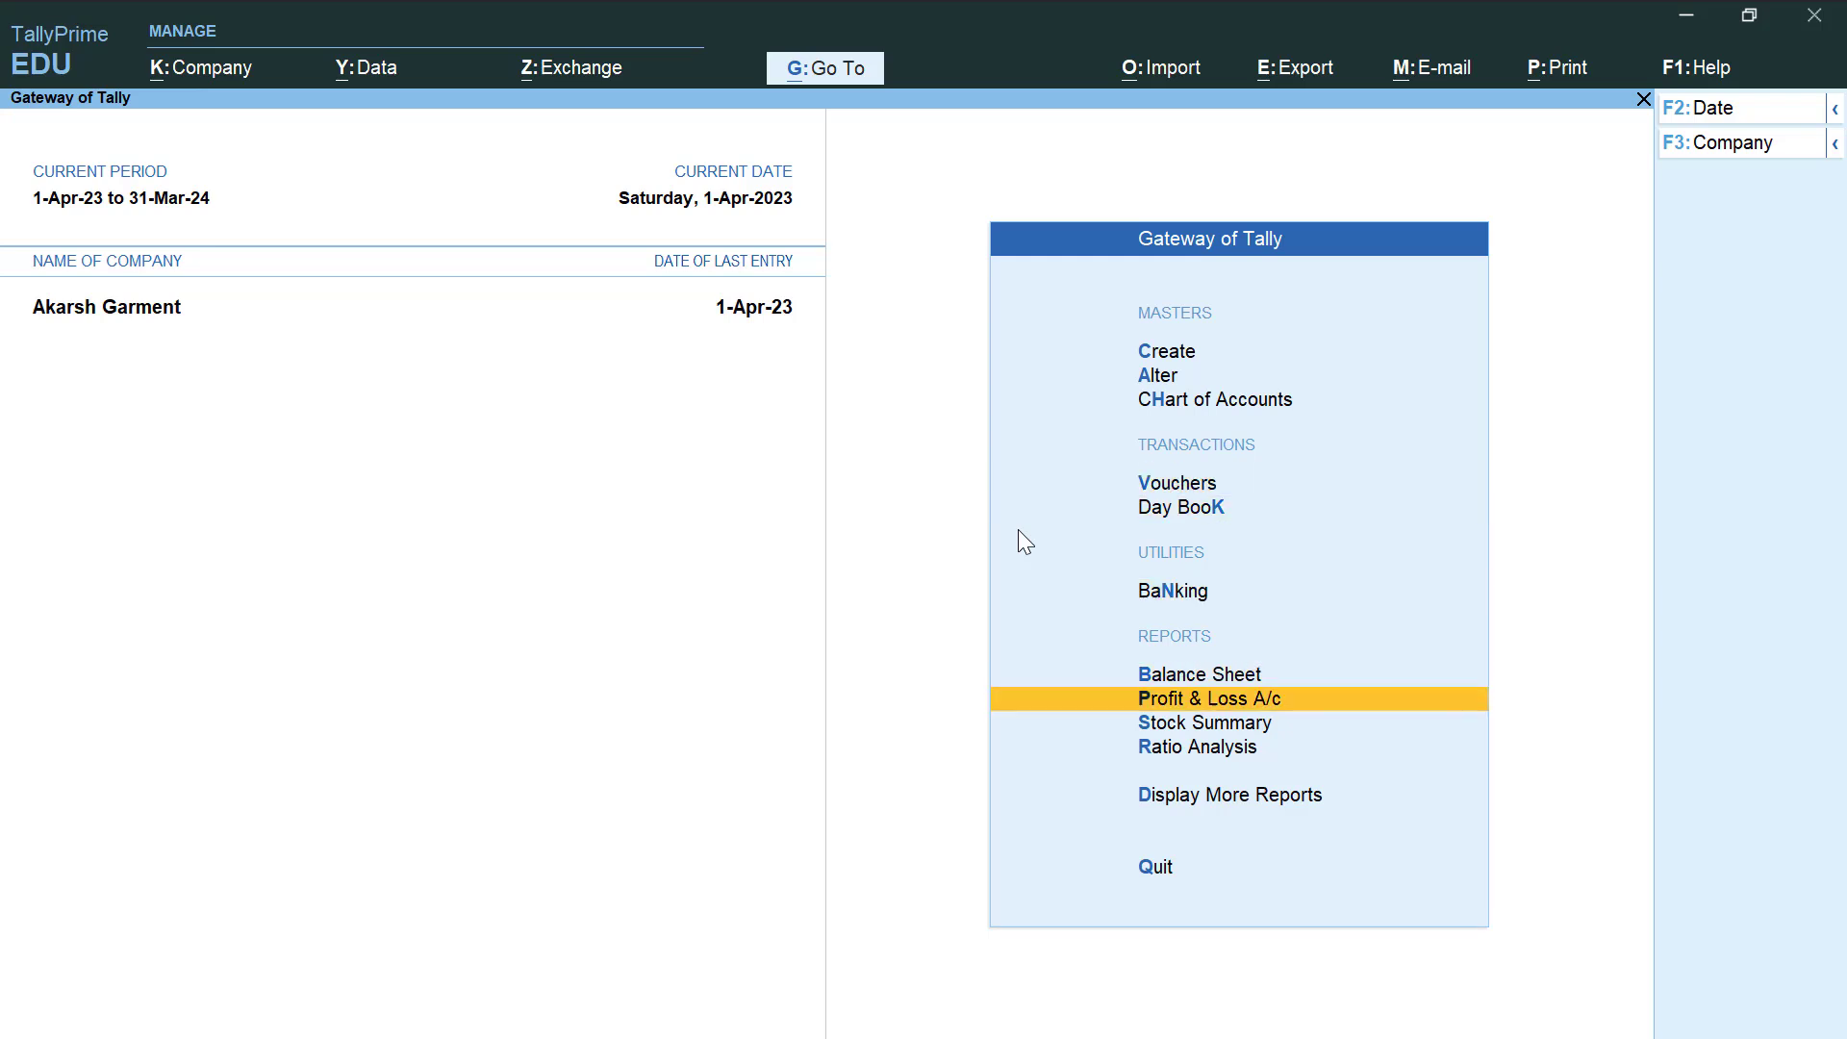
{"action": "key", "text": "Return"}
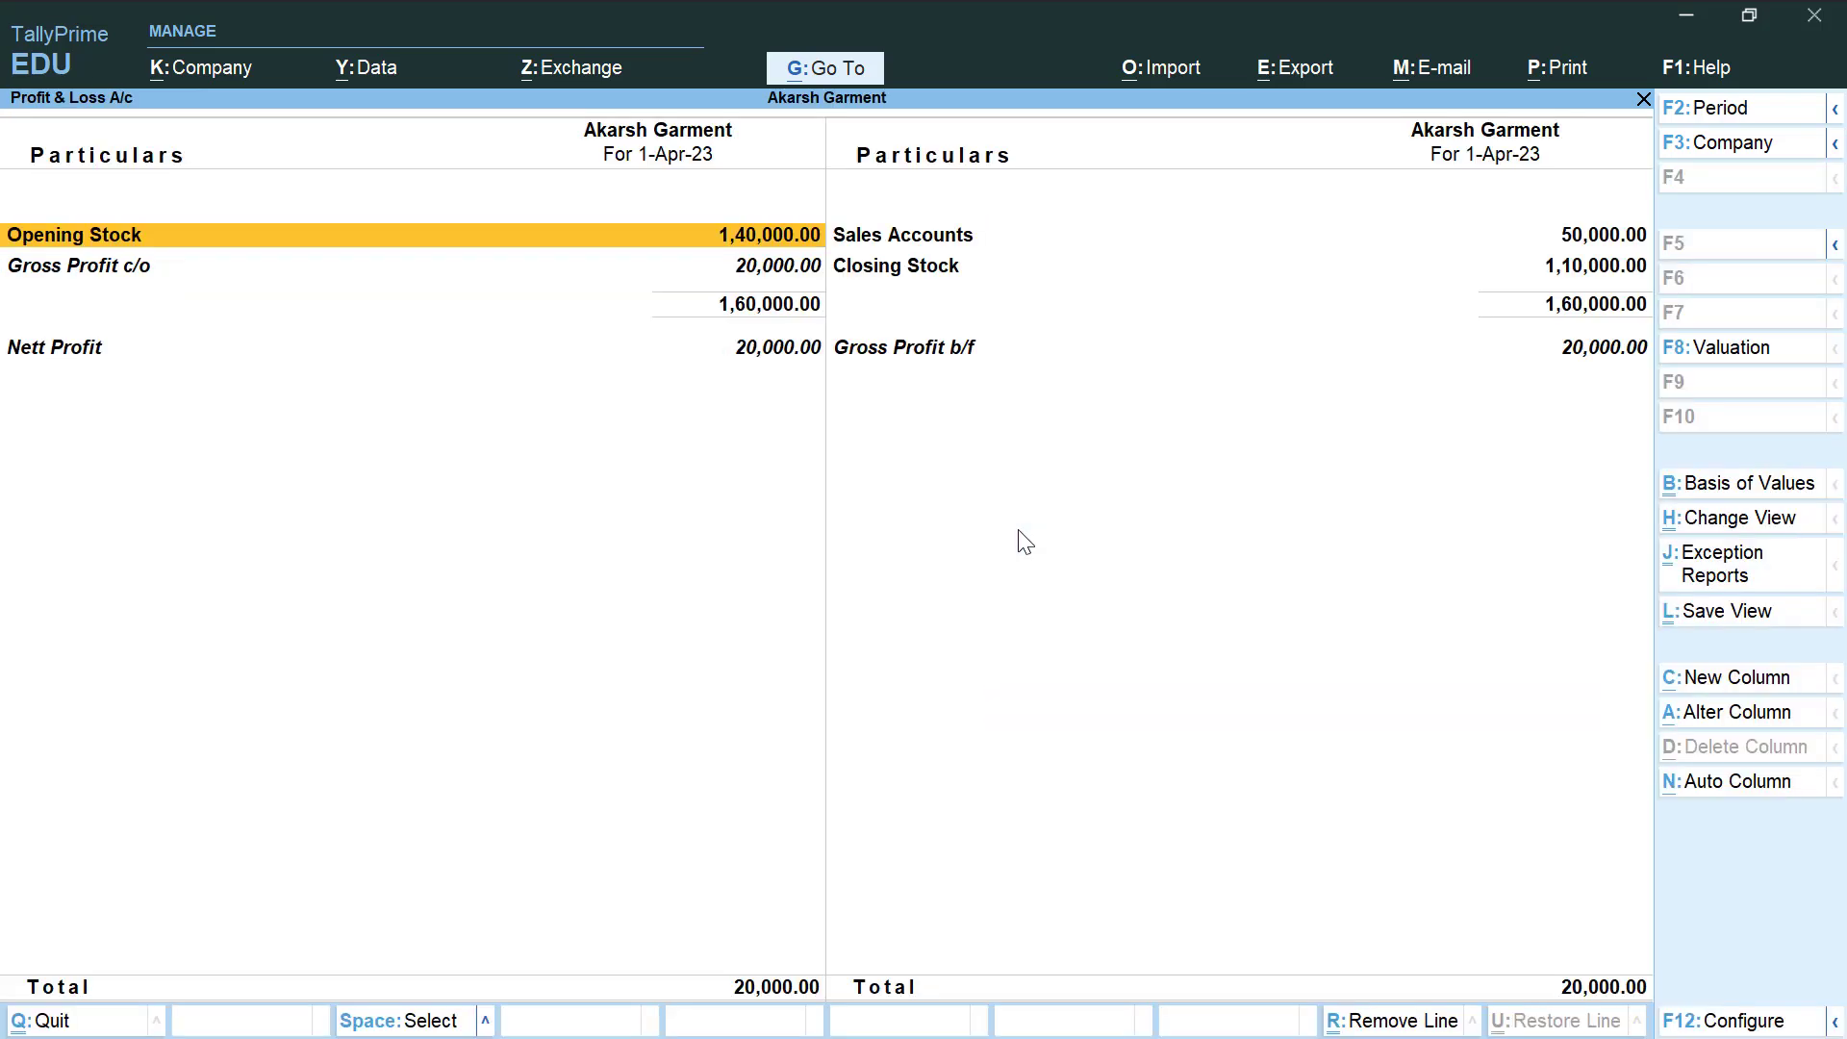
Step: Examine the Sales Accounts group and the Sale 12% monthly summary, and return to the Gateway of Tally
{"action": "key", "text": "Right"}
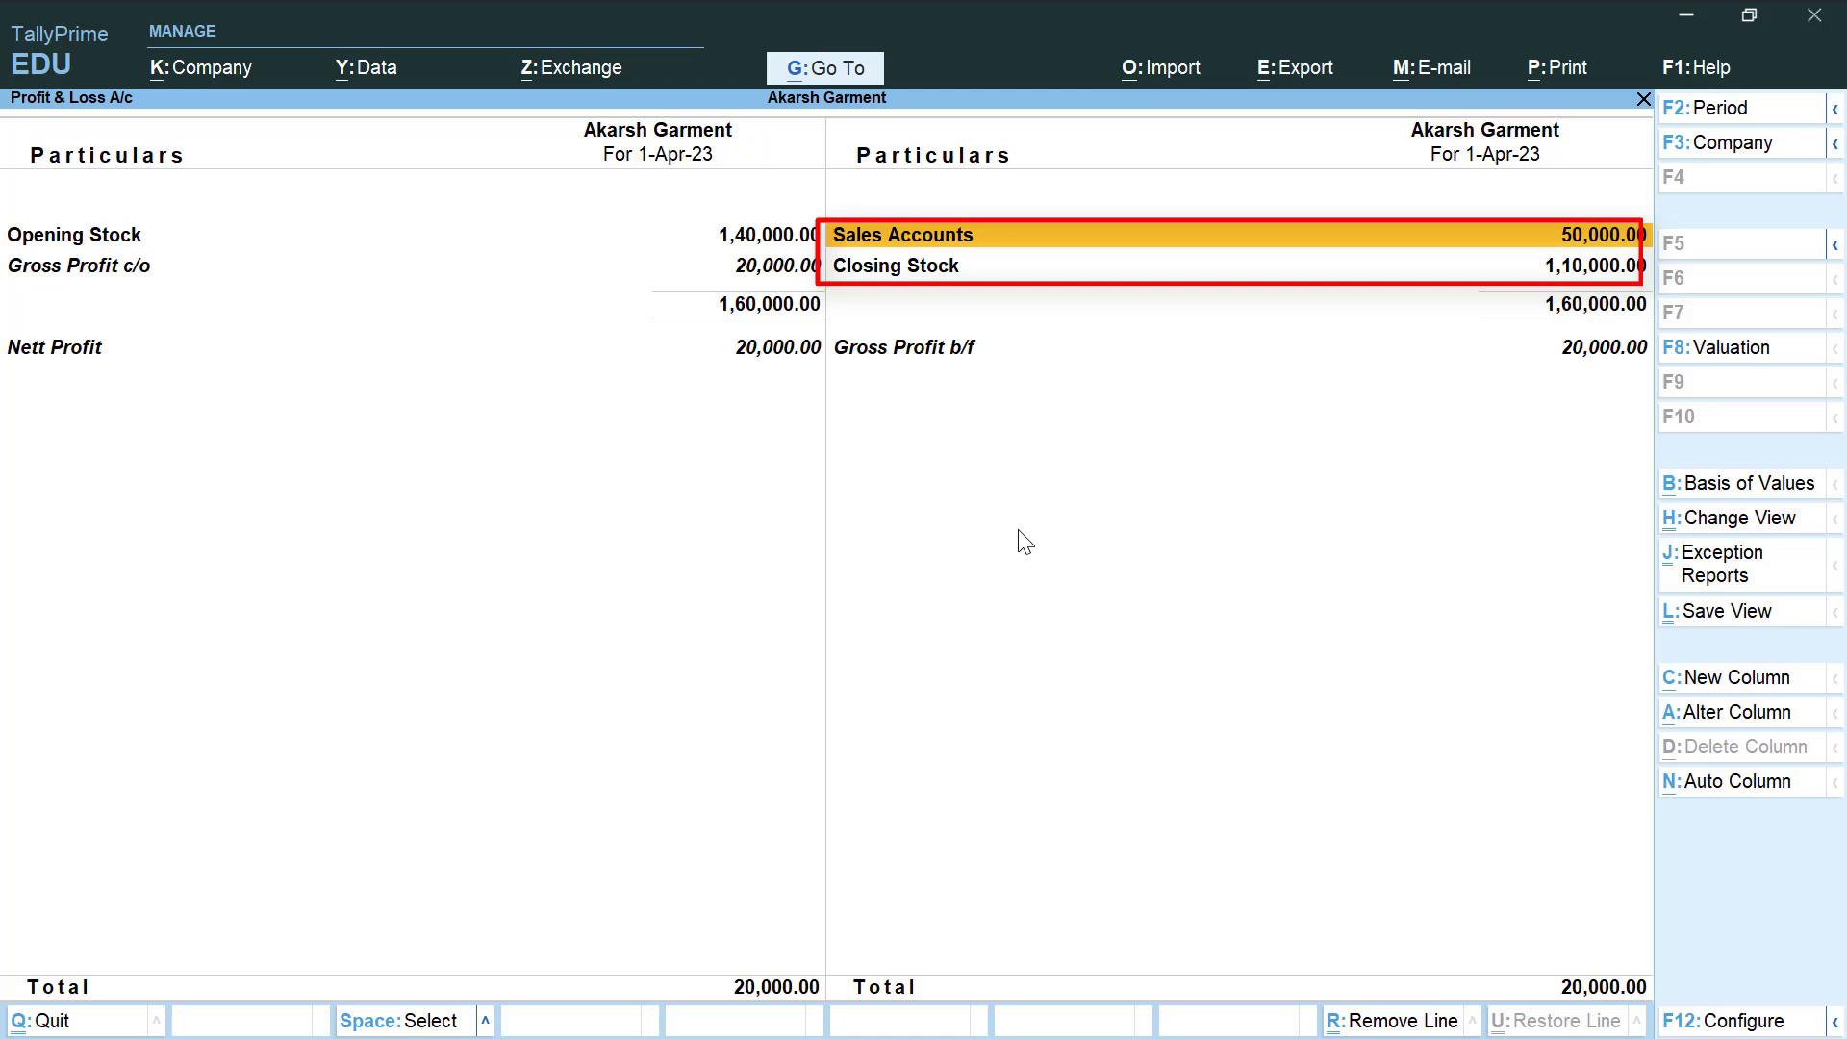
{"action": "key", "text": "Return"}
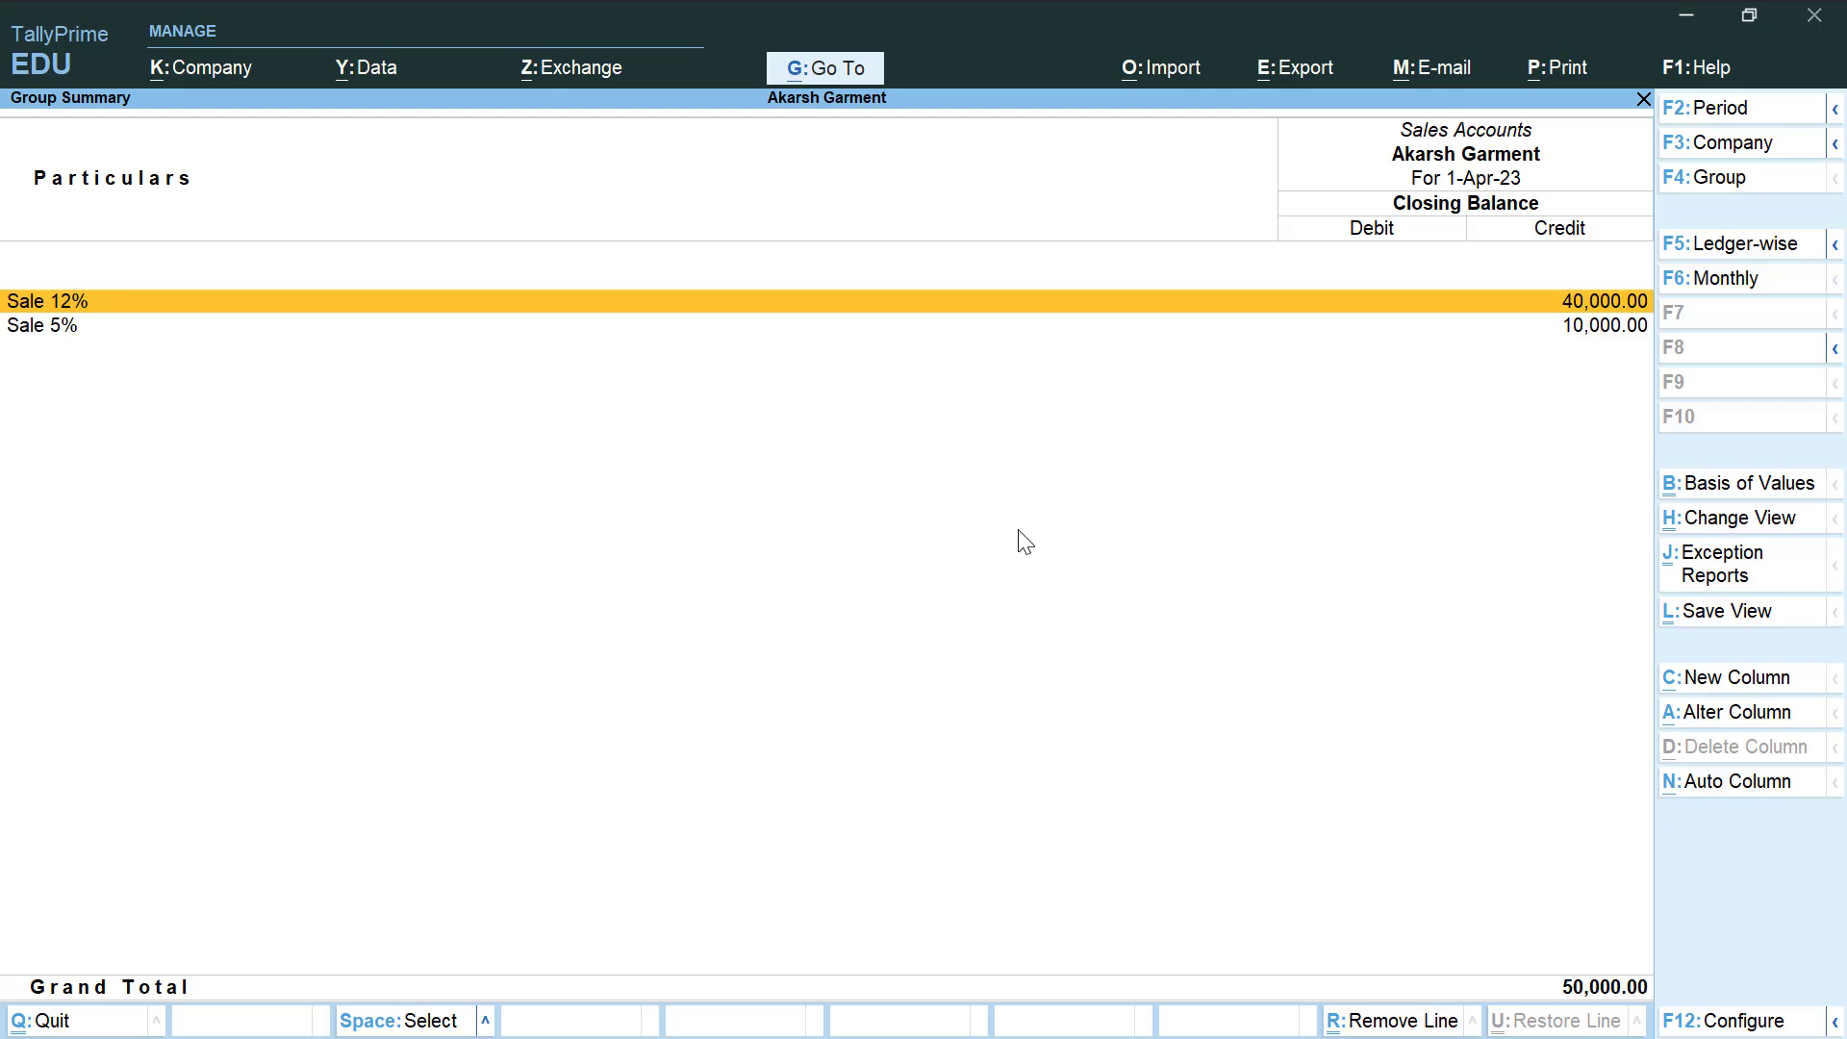
{"action": "key", "text": "Return"}
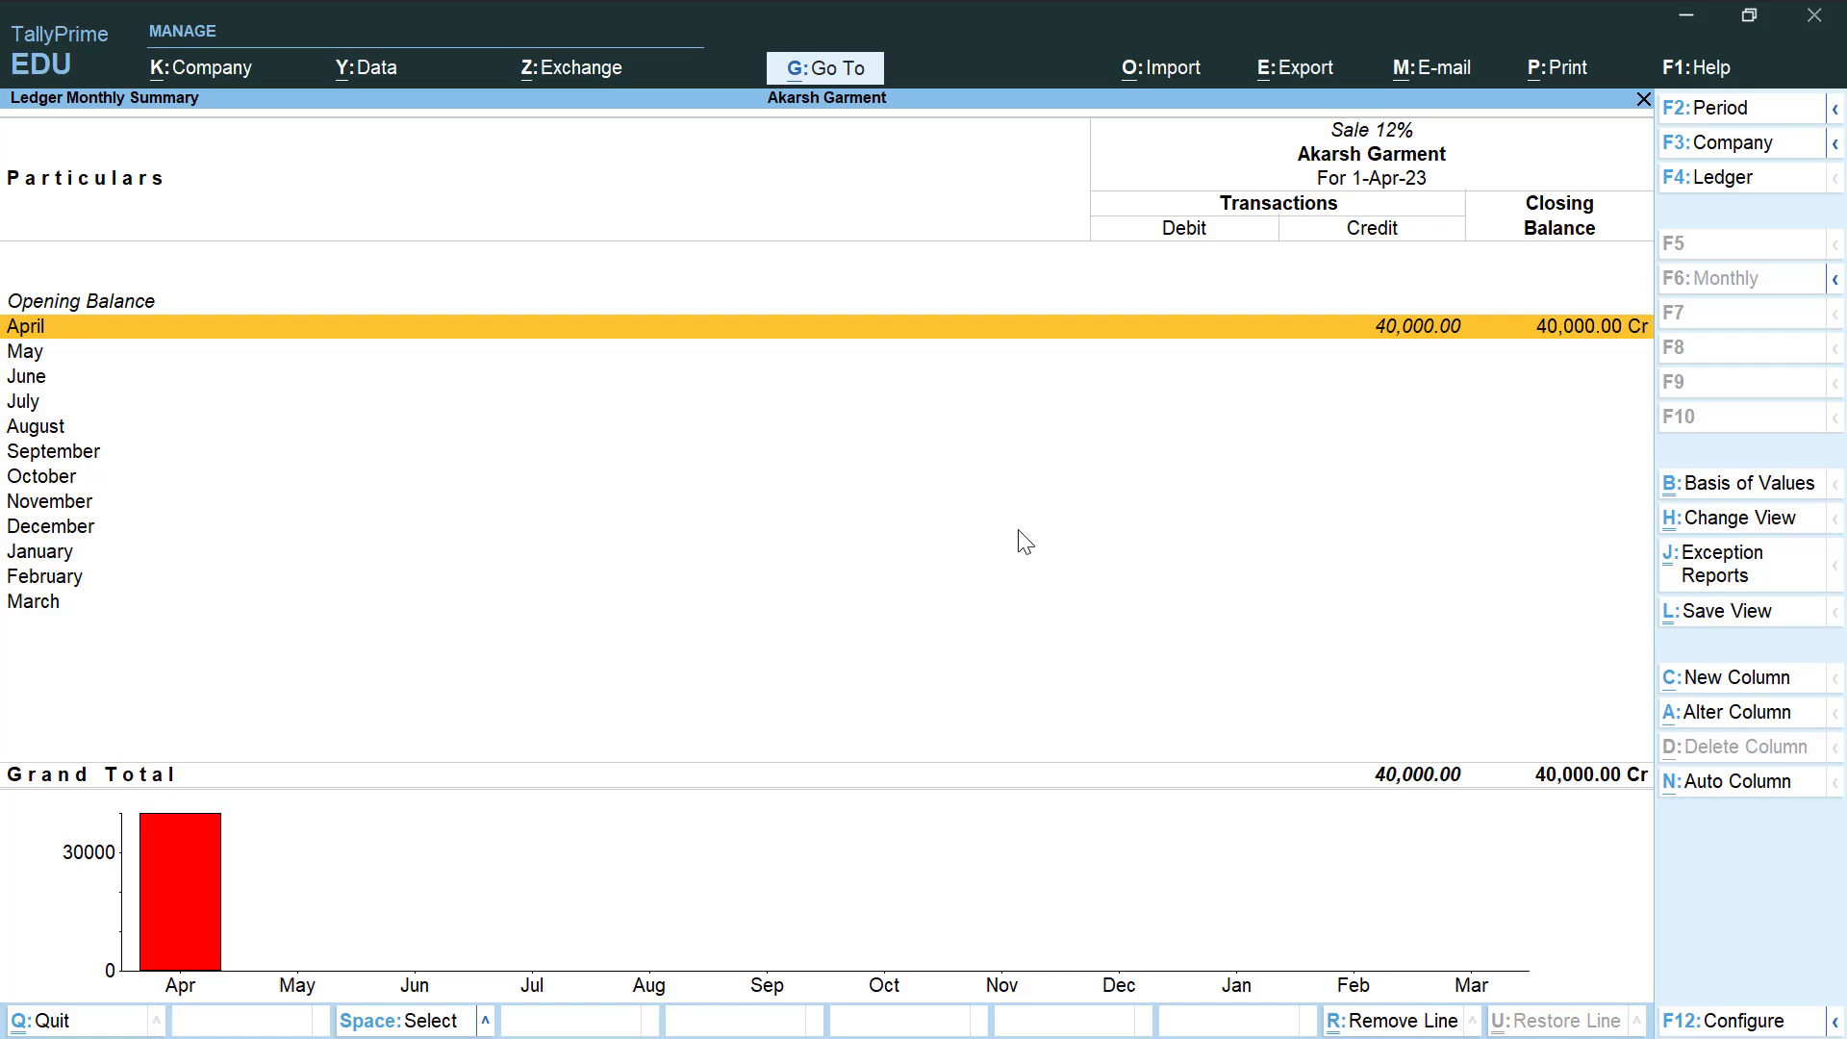
{"action": "key", "text": "Escape"}
{"action": "key", "text": "Escape"}
{"action": "key", "text": "Escape"}
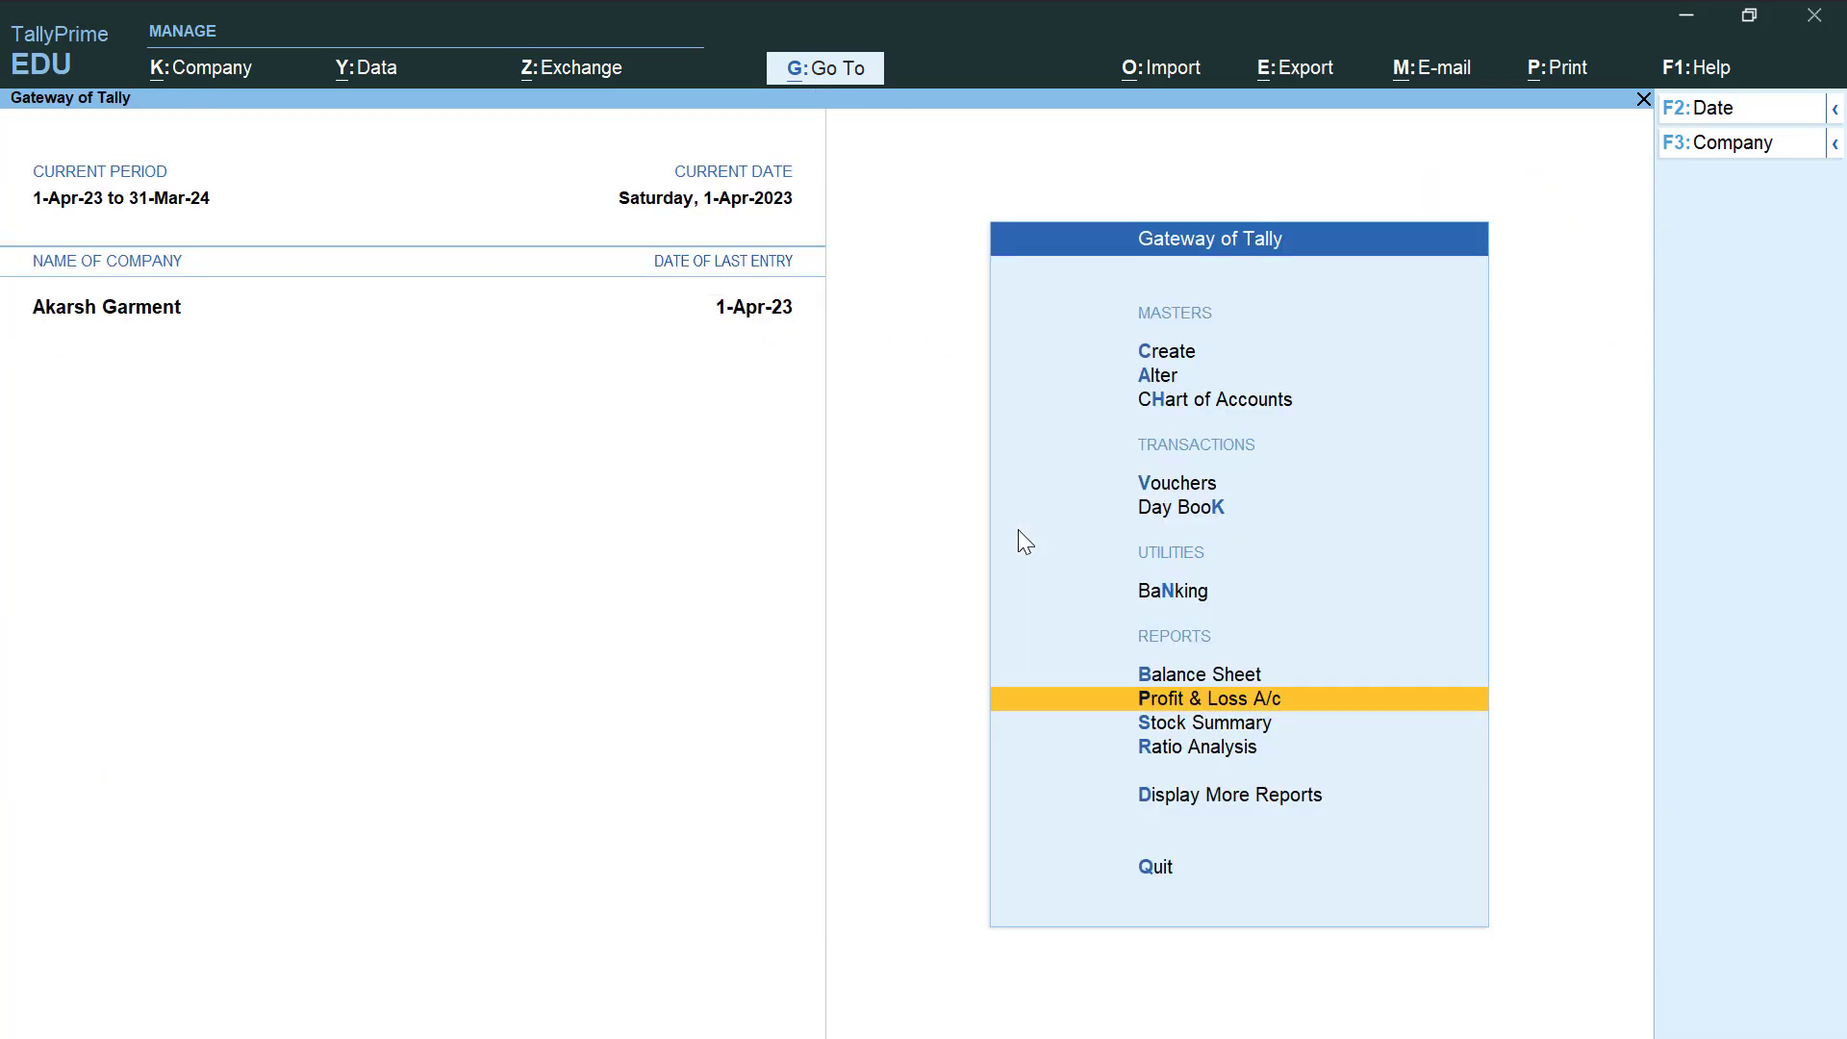